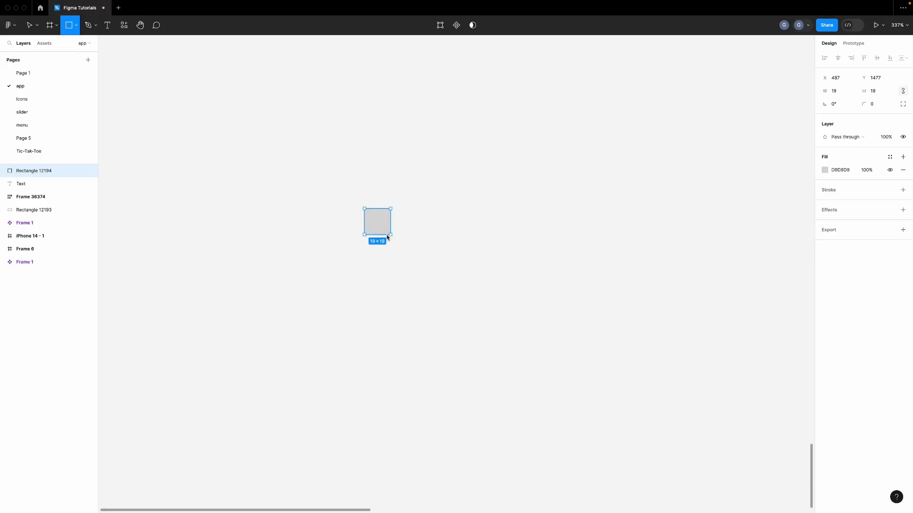
Draw a square, make it a 56×56 circle with 40 corner radius, and nudge it right
drag(390, 236, 394, 254)
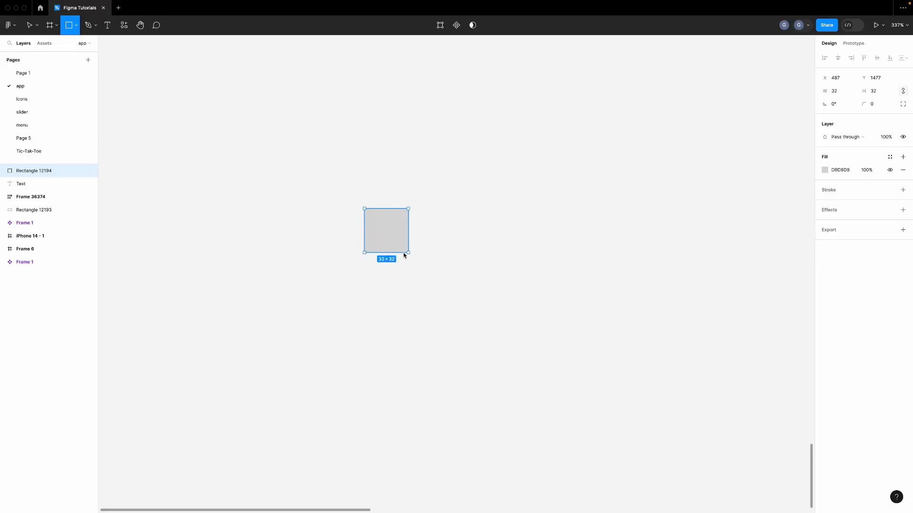
click(845, 94)
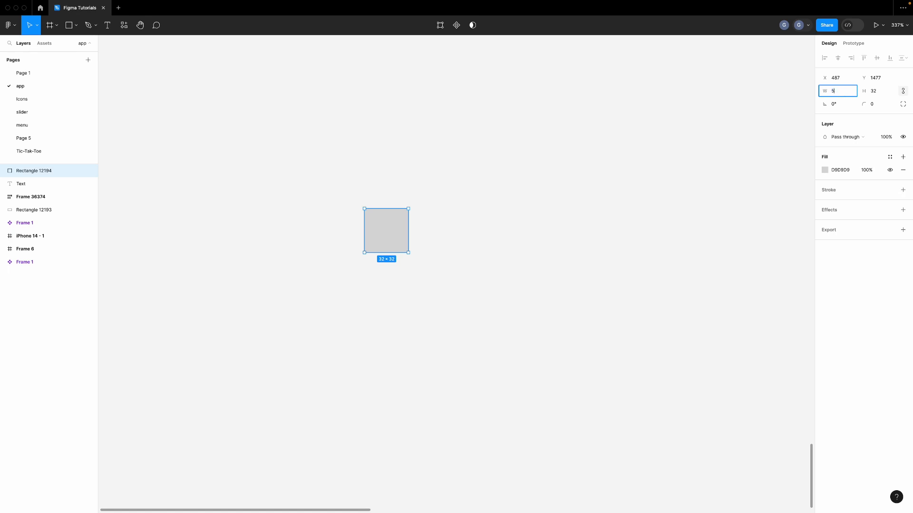
click(878, 93)
text(56)
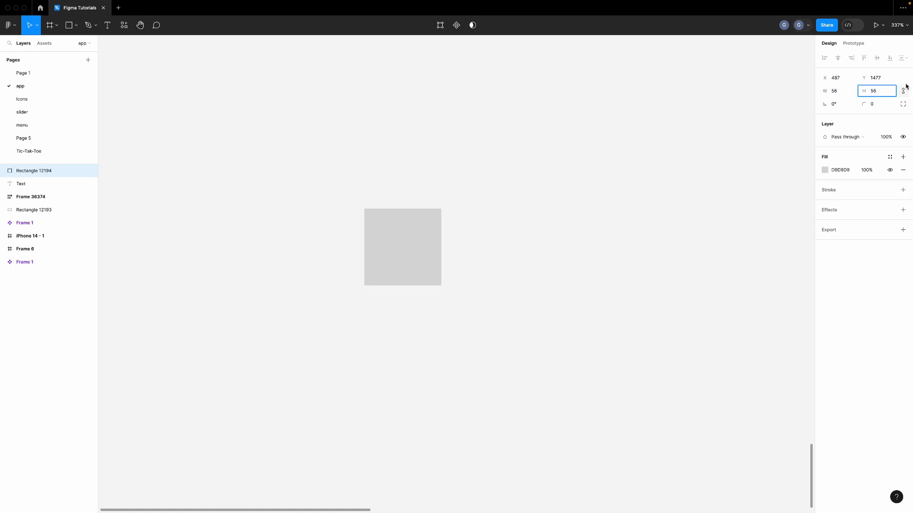
key(Return)
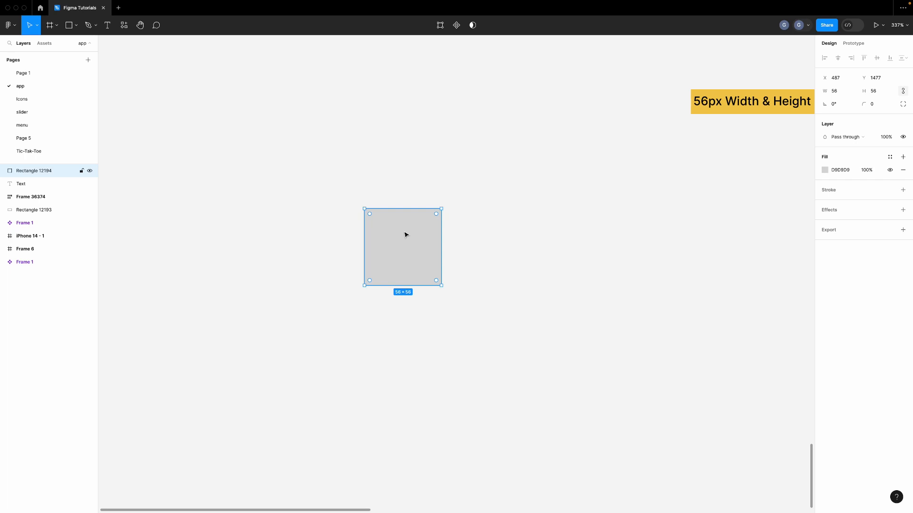
click(880, 105)
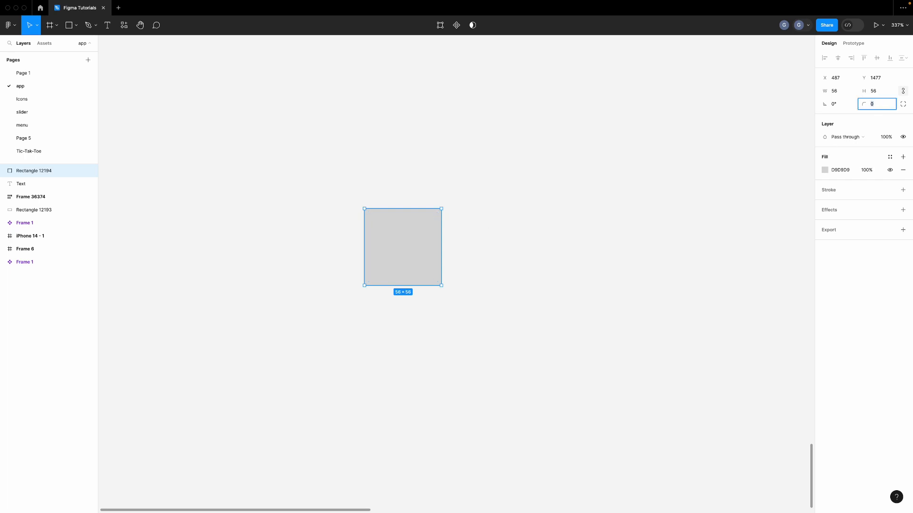
text(40)
key(Return)
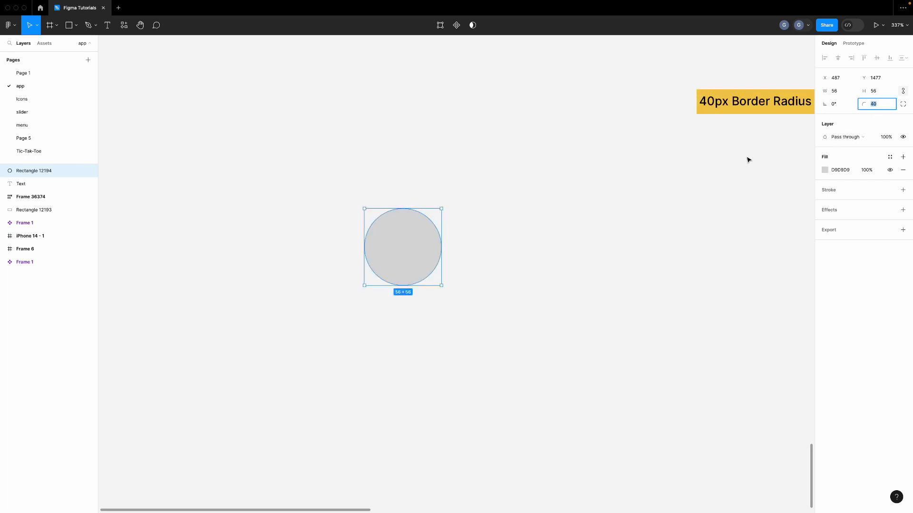
click(523, 218)
drag(423, 233, 433, 236)
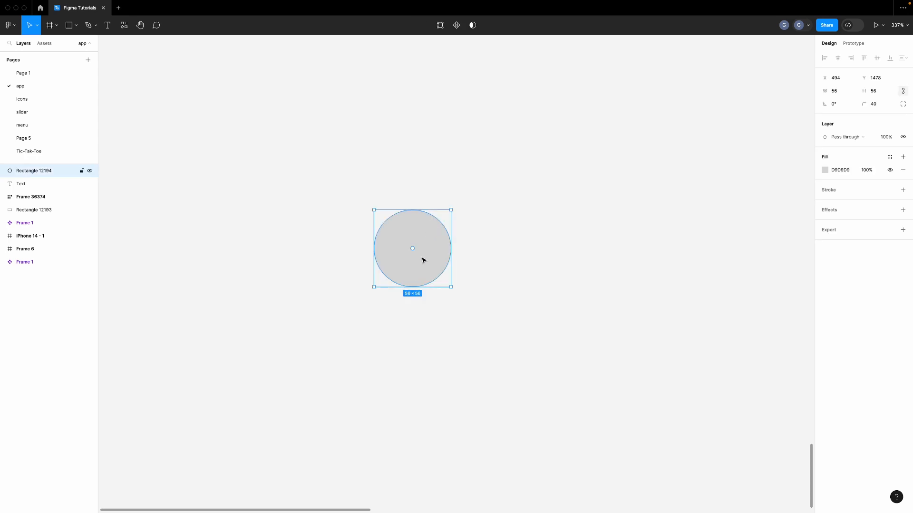
Fill the circle with a smiling woman's portrait from an Unsplash search for 'user'
right_click(438, 251)
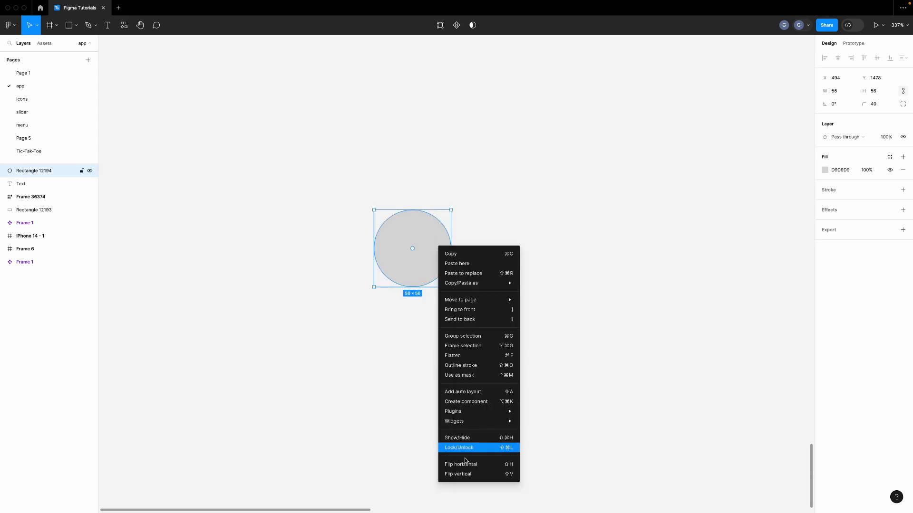
mouse_move(463, 412)
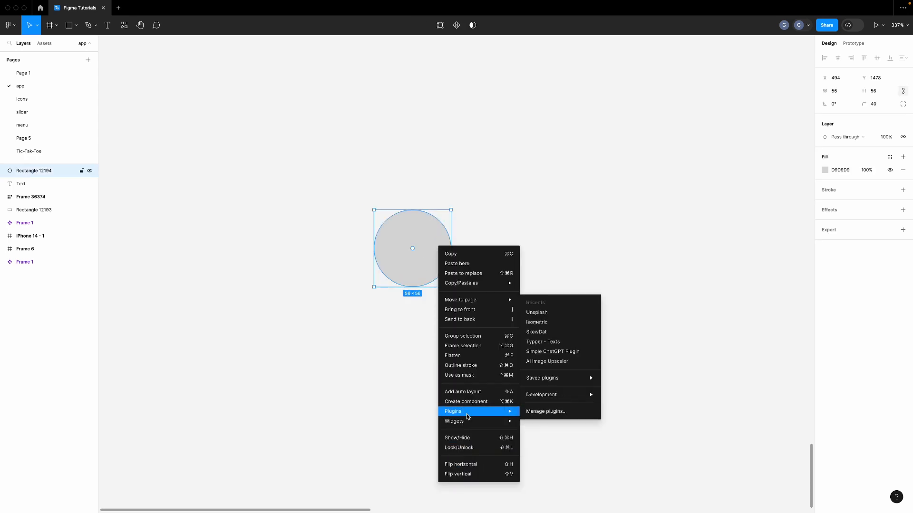
click(554, 320)
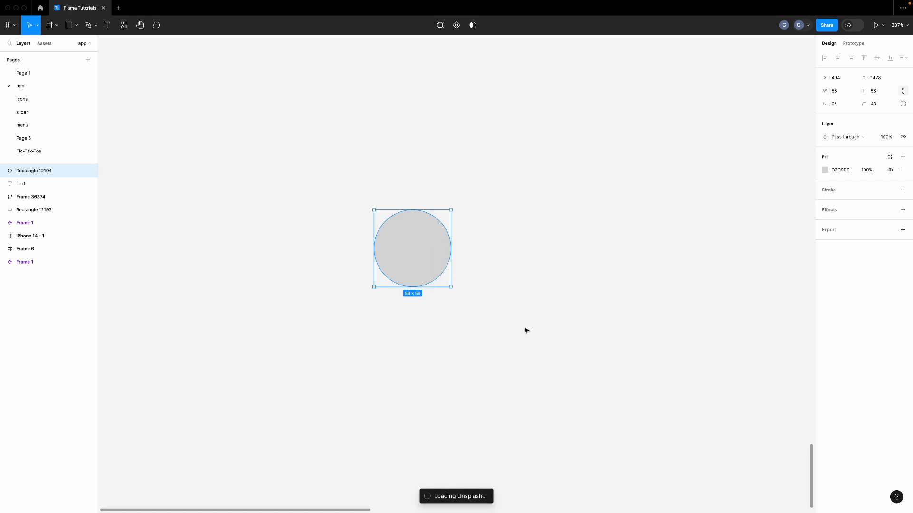
click(538, 156)
text(user)
key(Return)
click(631, 335)
click(668, 118)
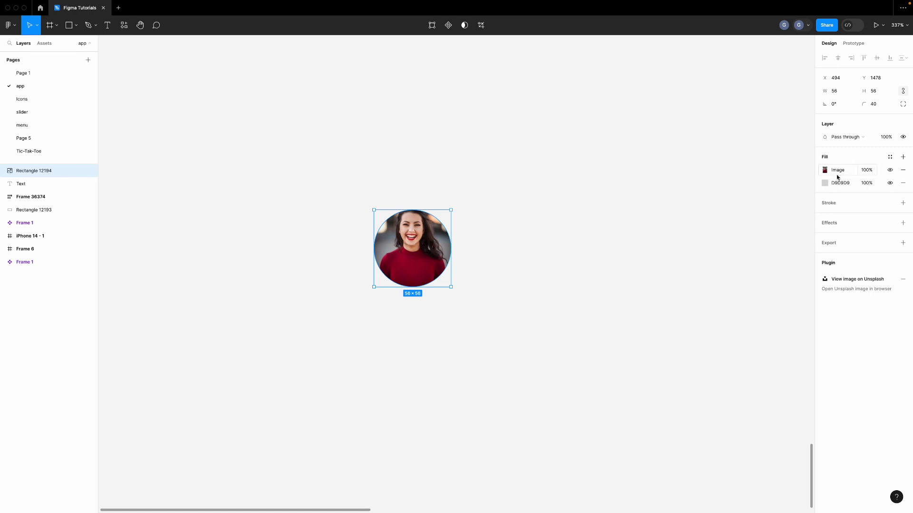
Switch the circle's image fill scaling to Crop mode, then exit crop
click(837, 176)
click(730, 206)
click(730, 223)
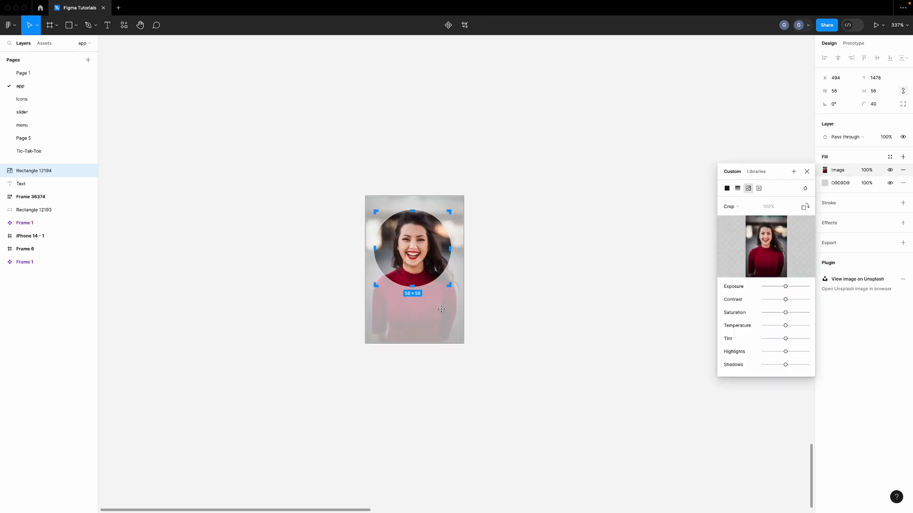
key(Escape)
key(Escape)
Add a name heading below the avatar with the person's full name
key(t)
click(365, 315)
text(Jessi)
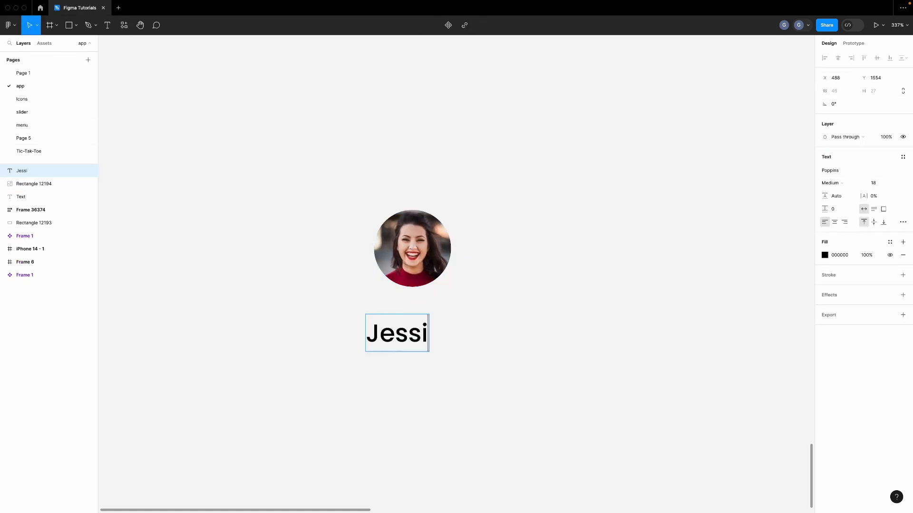
text(ca Cooper)
key(Escape)
Duplicate the name text lower down and set the copy to size 12 Regular
drag(512, 326, 489, 361)
click(879, 184)
text(12)
key(Return)
scroll(490, 361, down, 1)
click(832, 183)
click(834, 171)
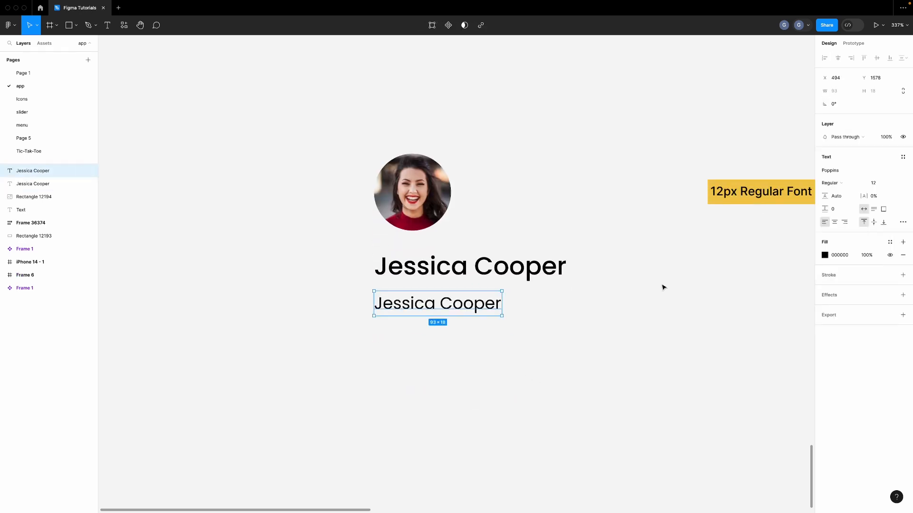
Change the copy's text to 'Product Management, Design Research, Service Design'
double_click(433, 307)
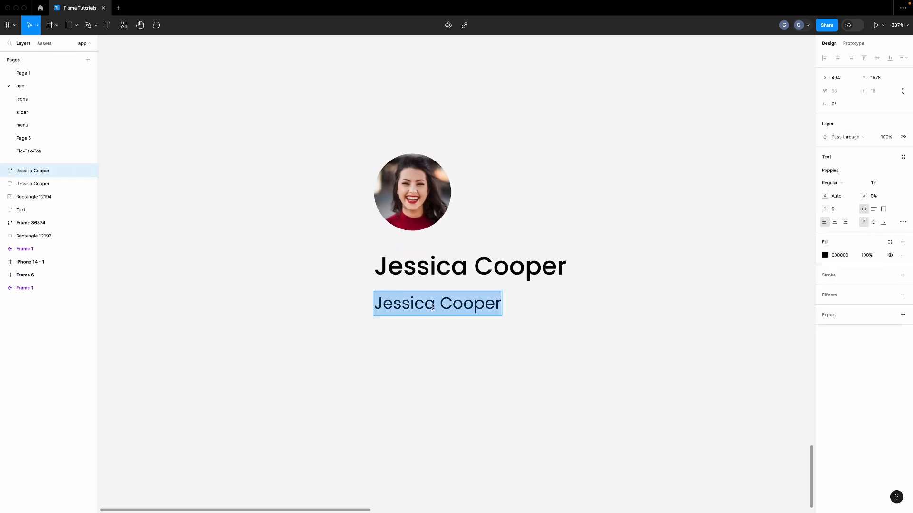
text(Product )
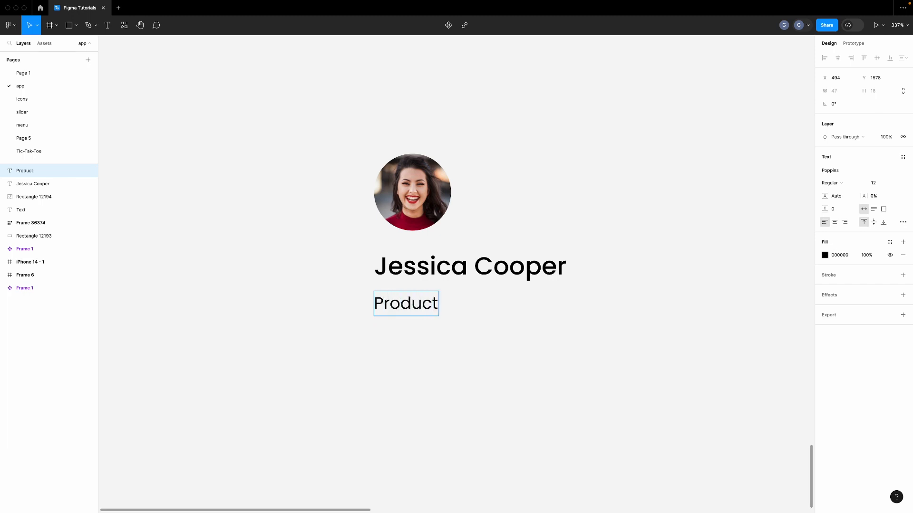
text(Management)
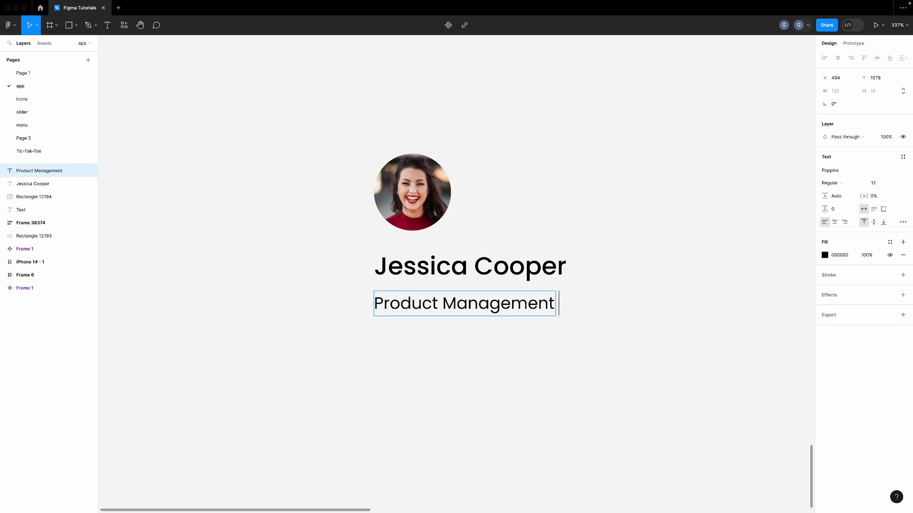
key(BackSpace)
text(, Deai)
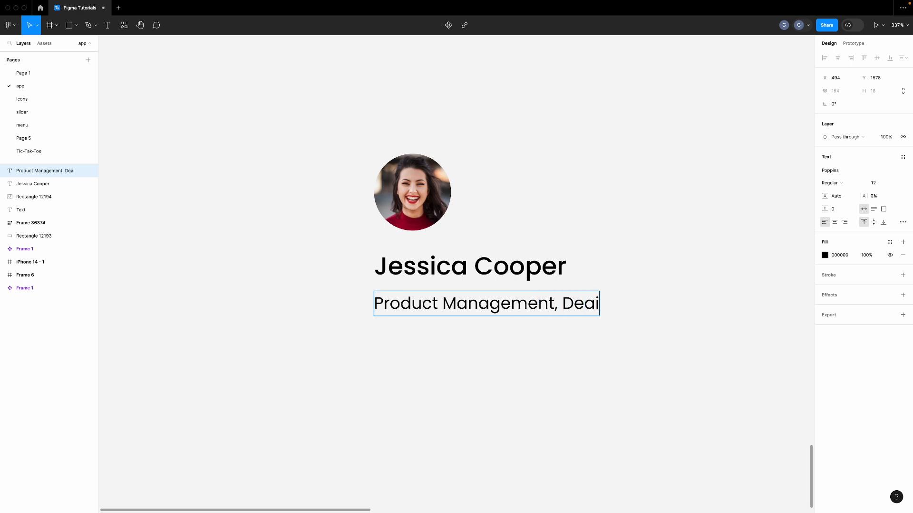
key(BackSpace)
key(BackSpace)
text(sign Reseaec)
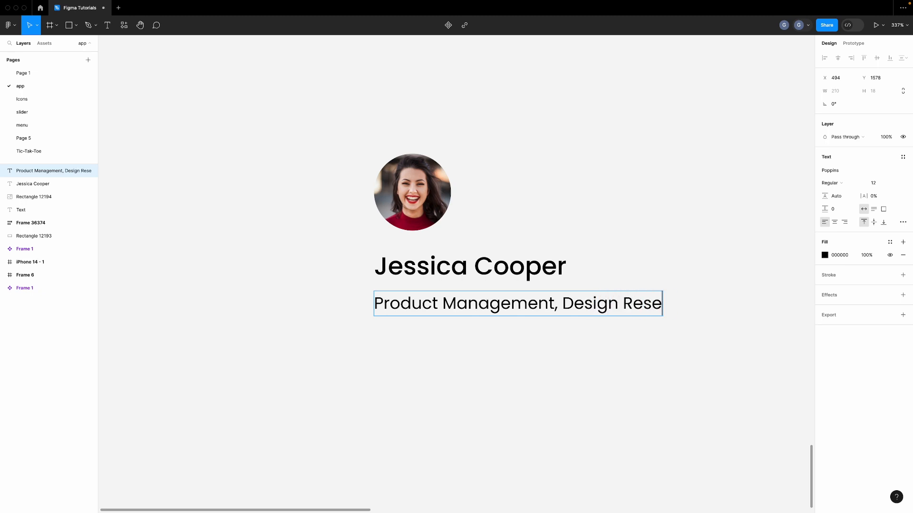
key(BackSpace)
key(BackSpace)
text(rch ,)
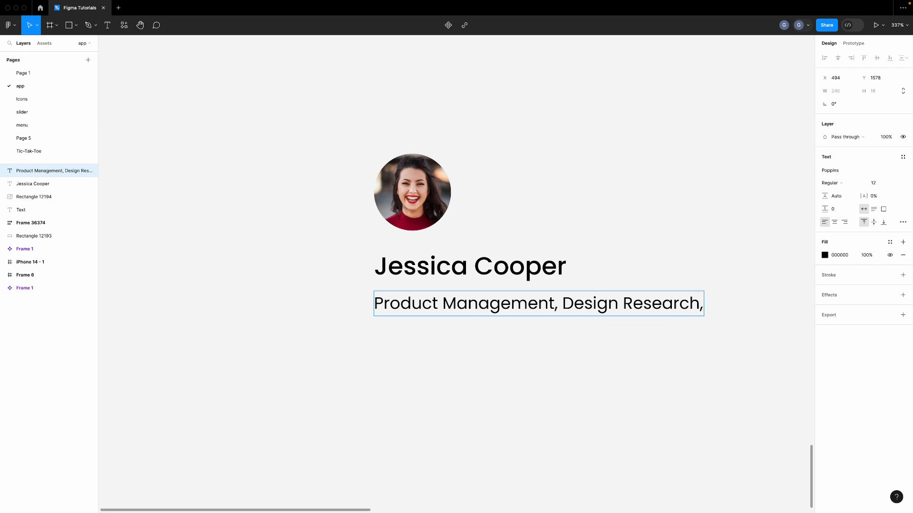
text( Service )
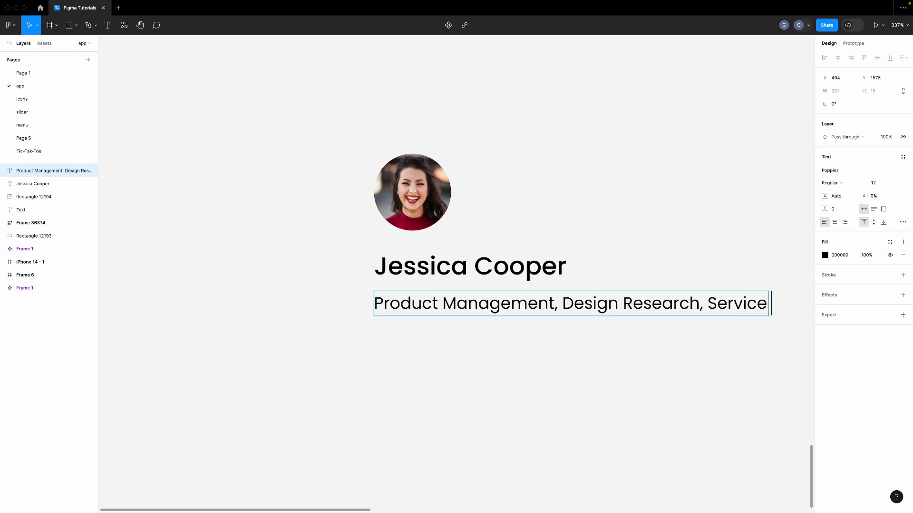
text(Desig)
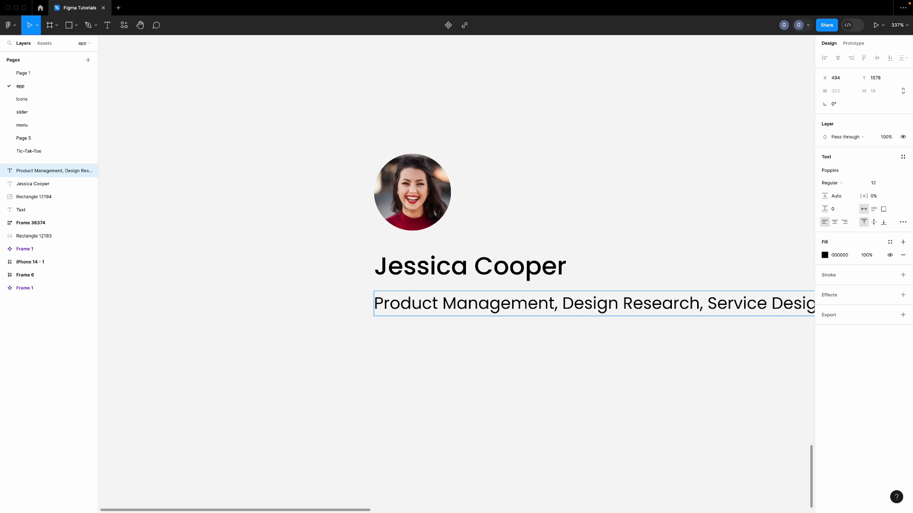
text(n)
scroll(575, 369, right, 5)
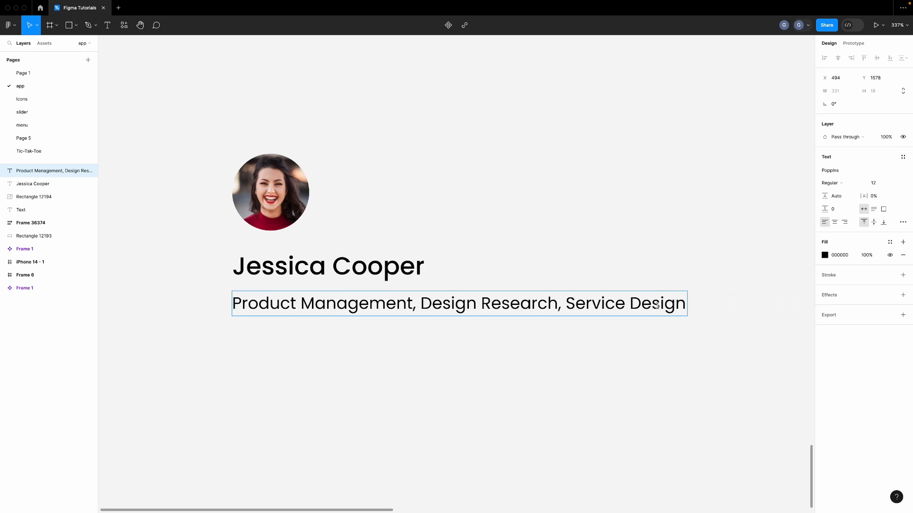
key(Escape)
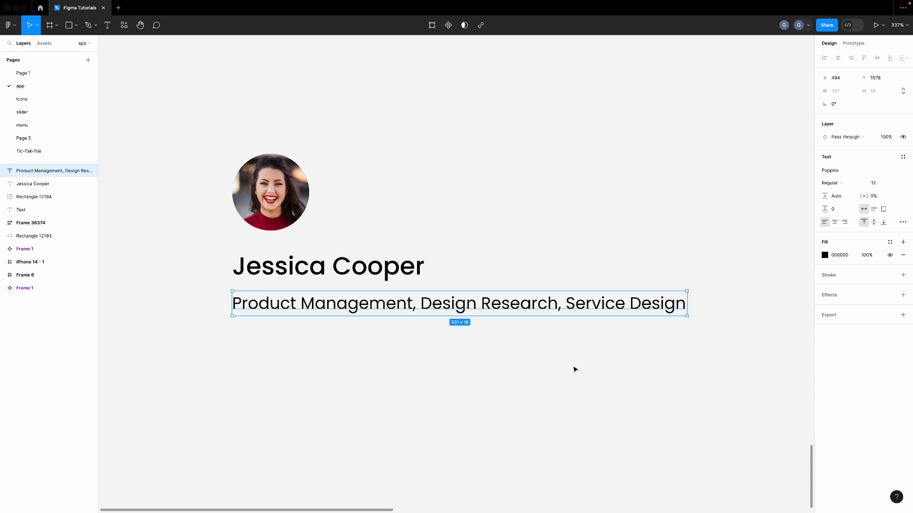
Paste a right-arrow icon and place it beneath the role text
click(320, 322)
scroll(351, 315, down, 3)
key(ctrl+v)
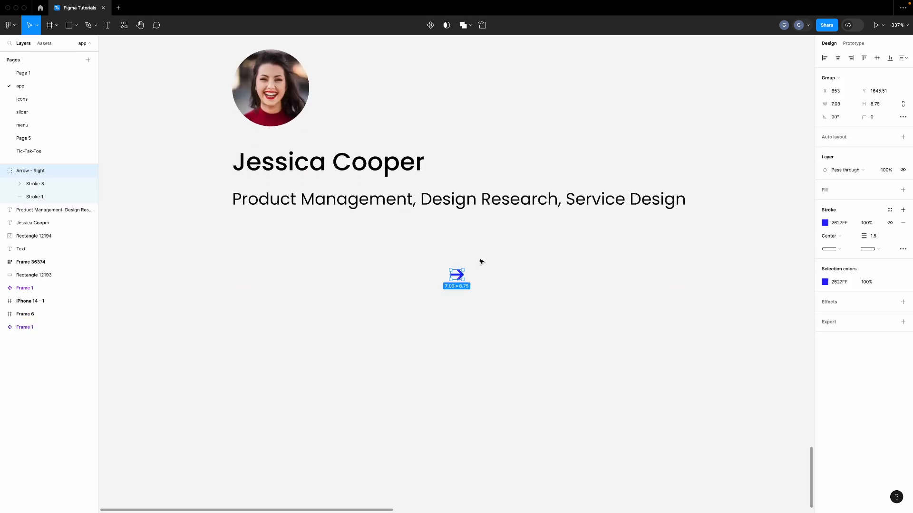
drag(454, 278, 299, 258)
scroll(231, 246, up, 5)
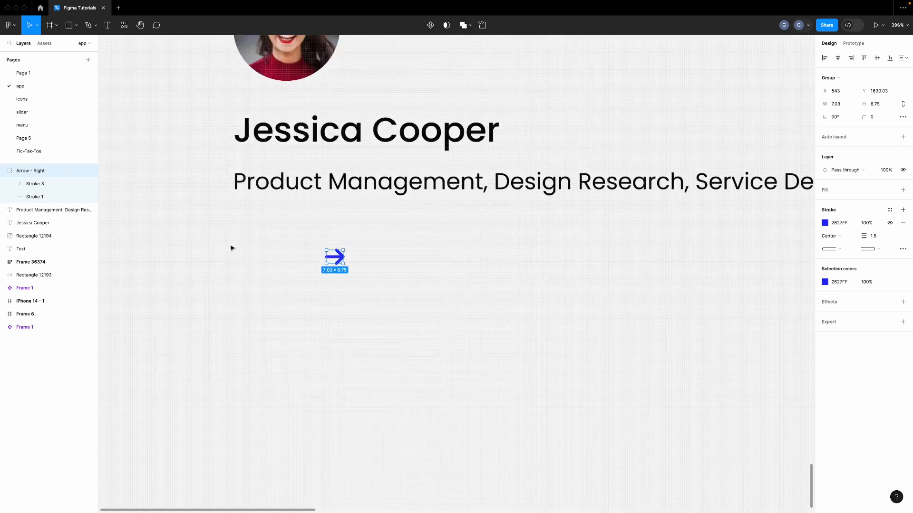
Duplicate the role text below and change the copy to 'View Profile'
click(338, 146)
drag(339, 146, 341, 261)
double_click(341, 261)
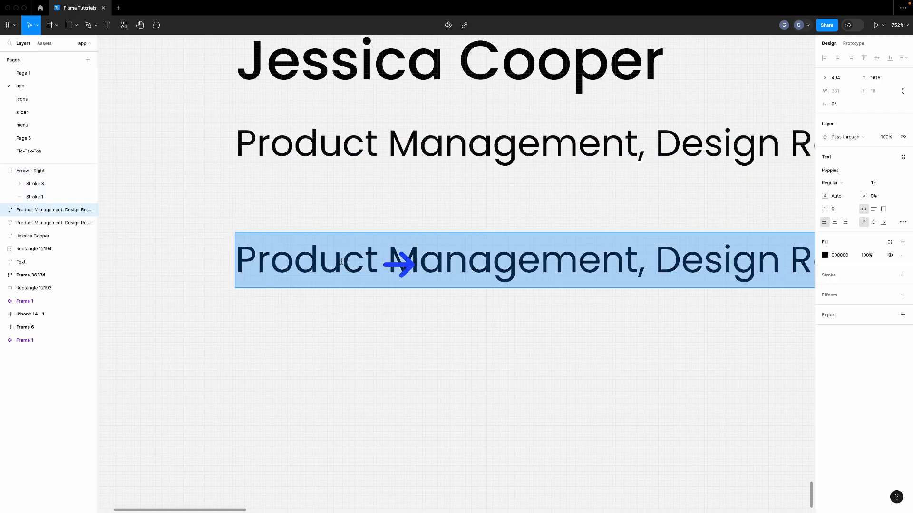
text(Buto)
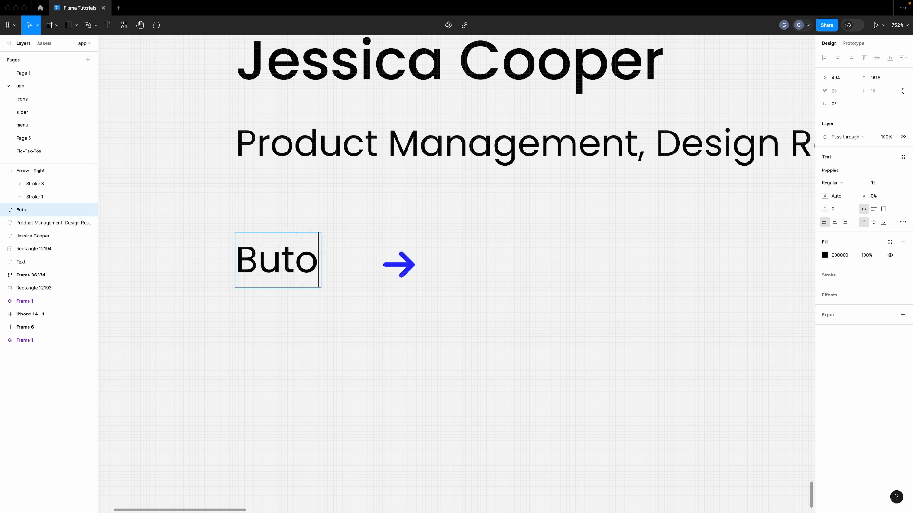
key(BackSpace)
text(ton)
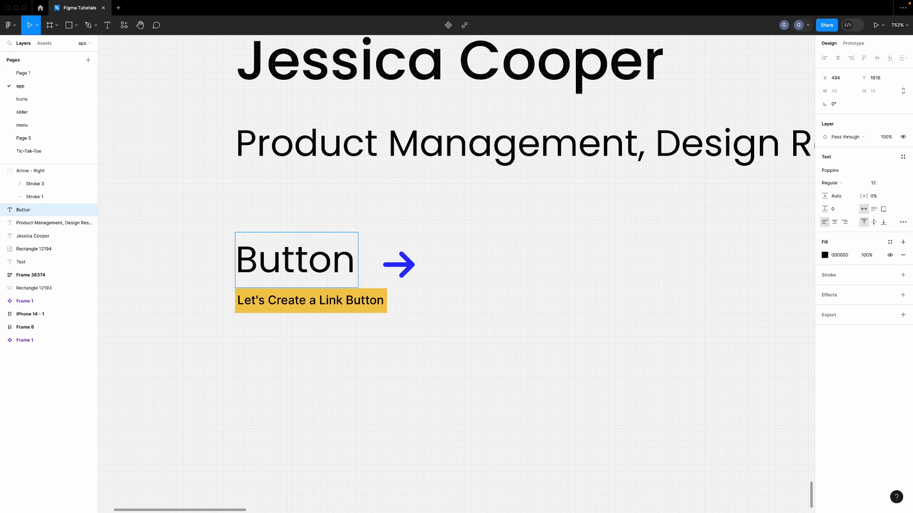
key(BackSpace)
key(BackSpace)
key(BackSpace)
key(BackSpace)
key(BackSpace)
key(BackSpace)
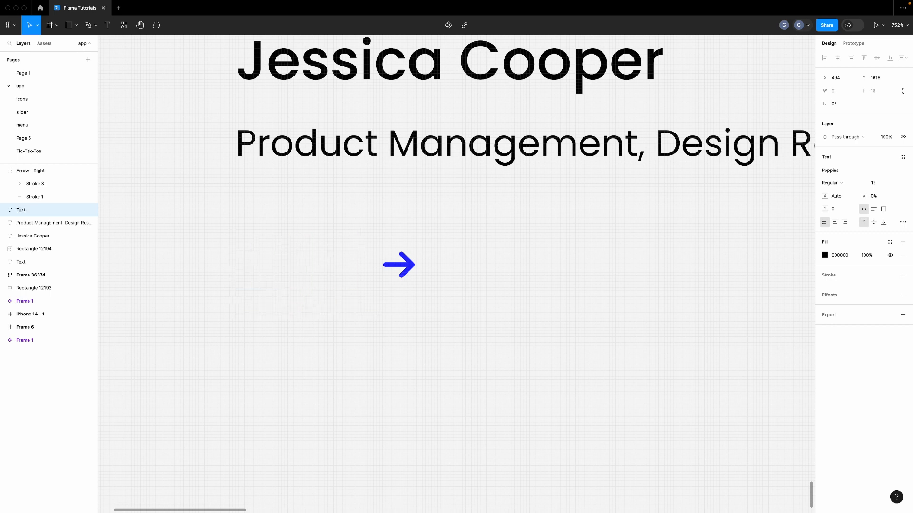
text(View )
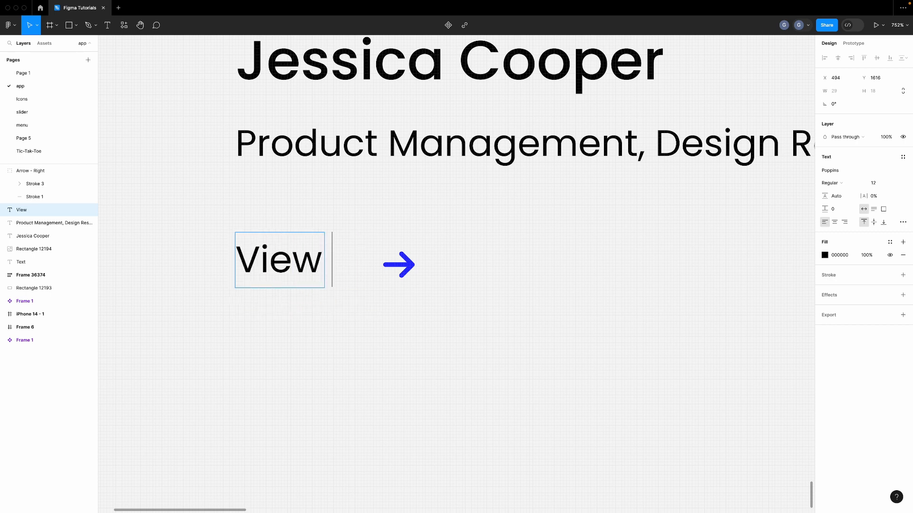
text(Pro)
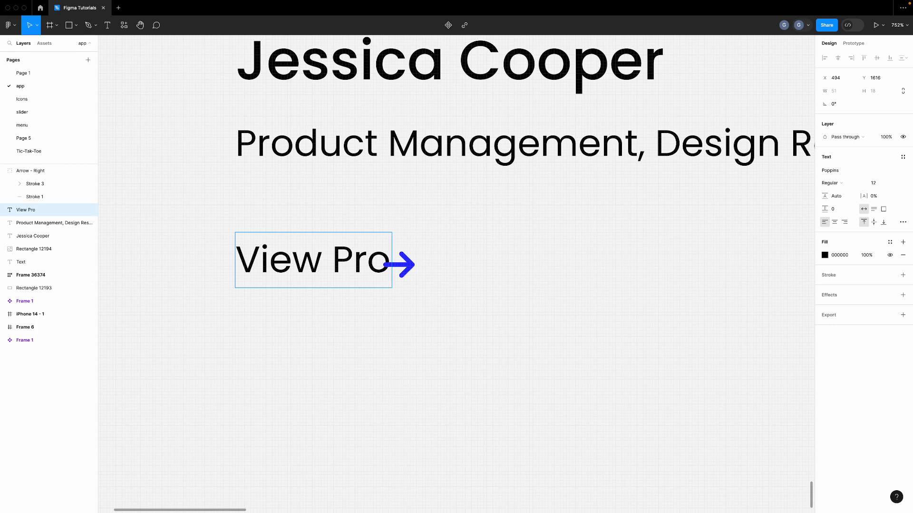
text(file)
key(Escape)
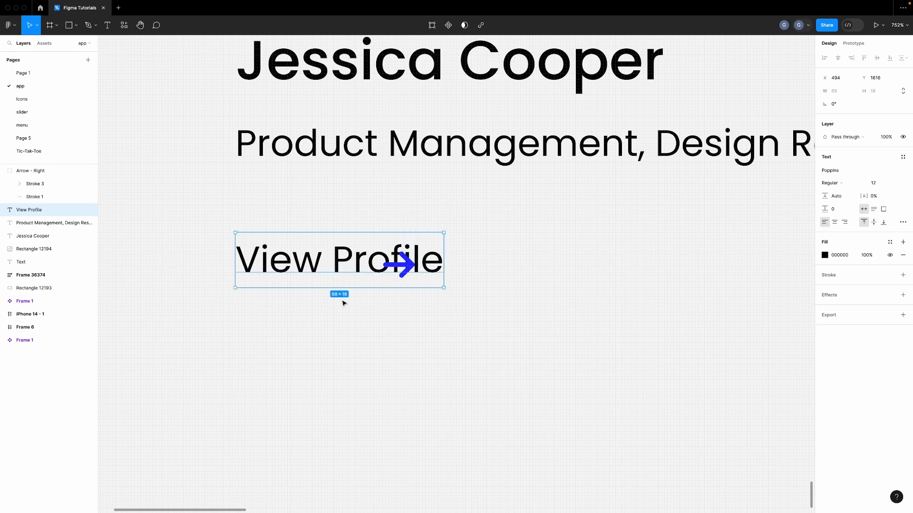
Put the arrow after 'View Profile' and make both a horizontal auto-layout row with 4 gap
drag(407, 269, 472, 263)
shift+click(410, 270)
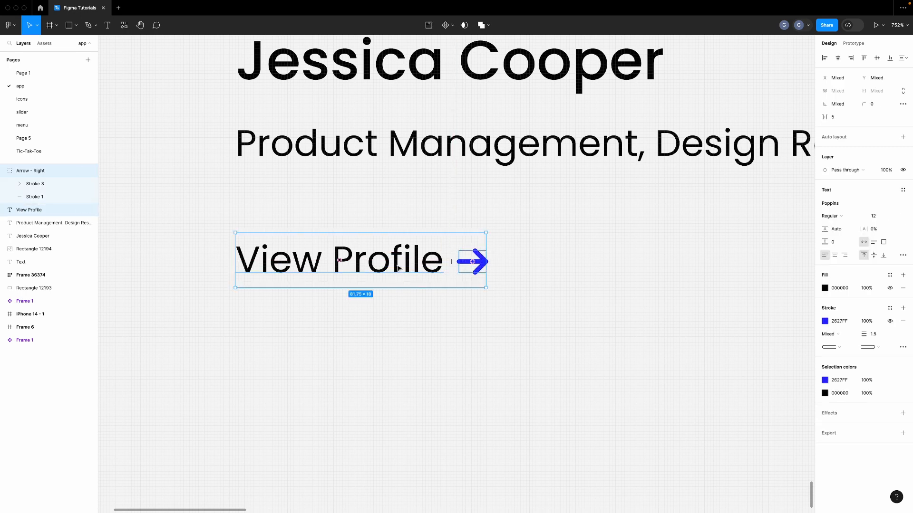
key(ctrl+g)
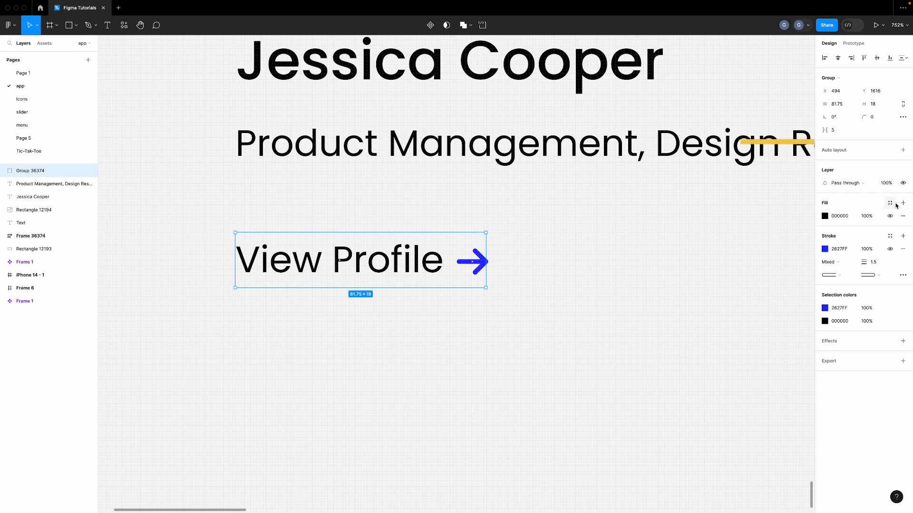
click(901, 151)
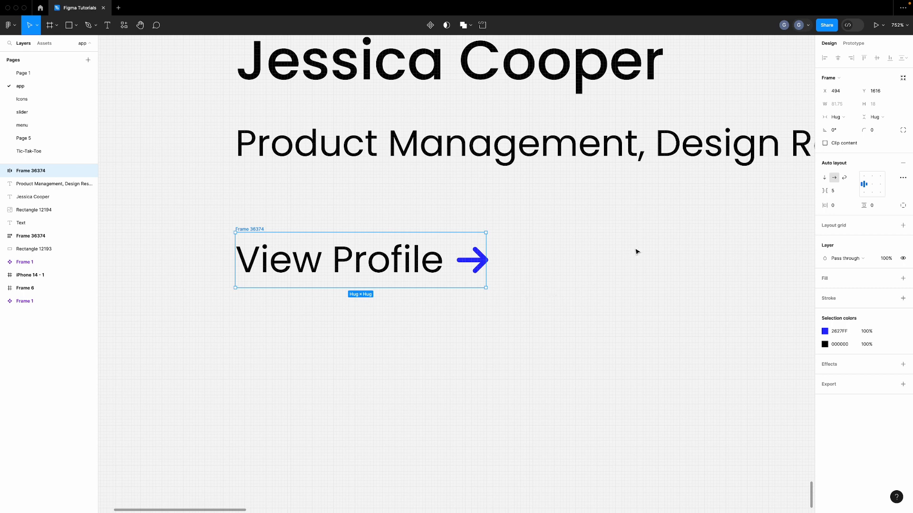
click(839, 193)
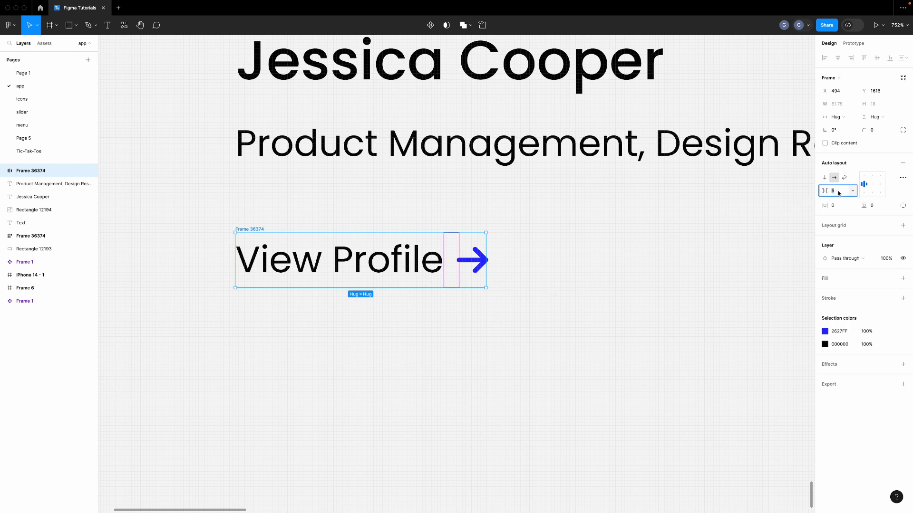
key(Down)
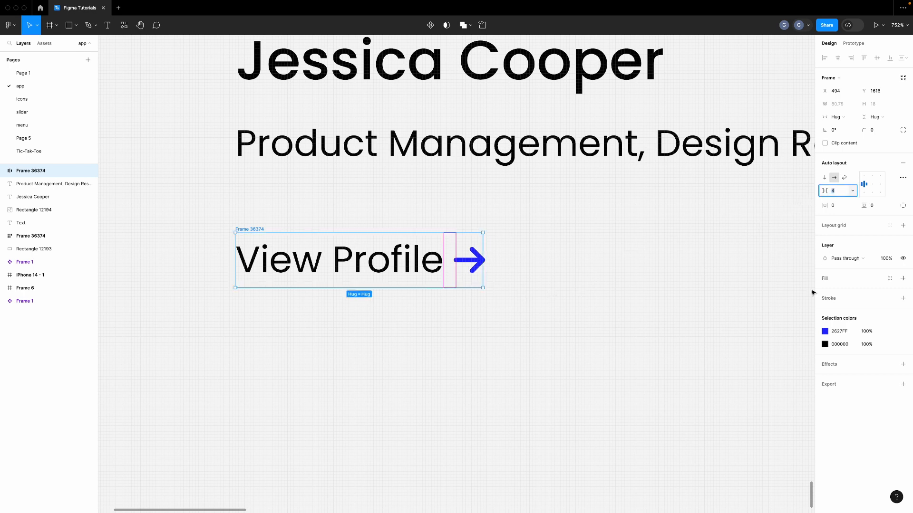
Recolour the View Profile text with the arrow's blue 2627FF
click(843, 332)
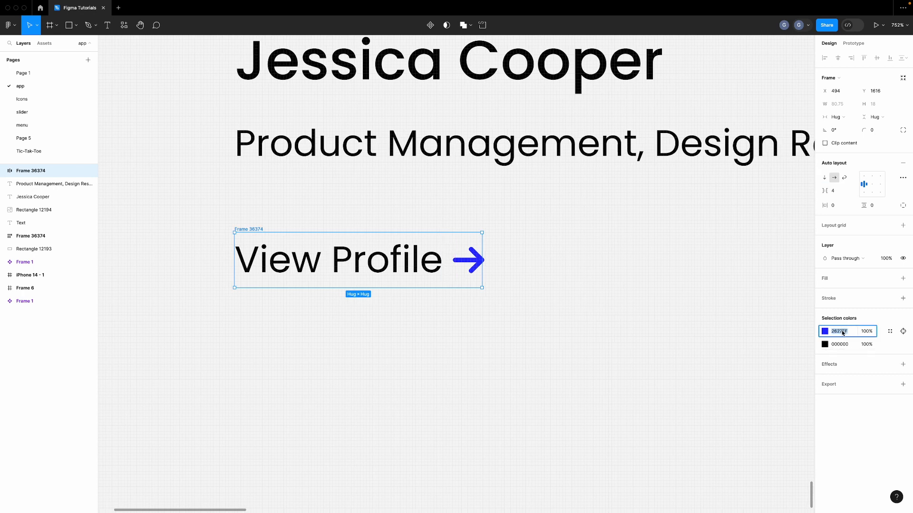
key(ctrl+c)
click(839, 344)
key(ctrl+v)
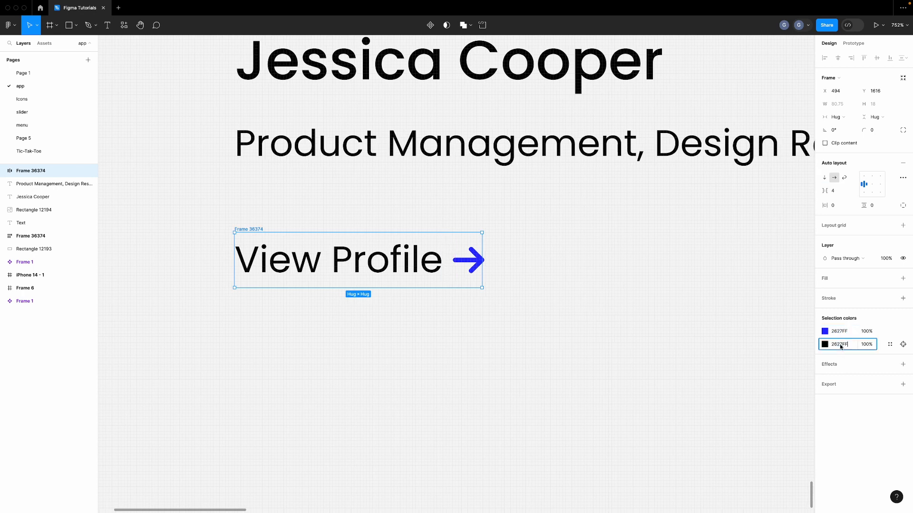
key(Return)
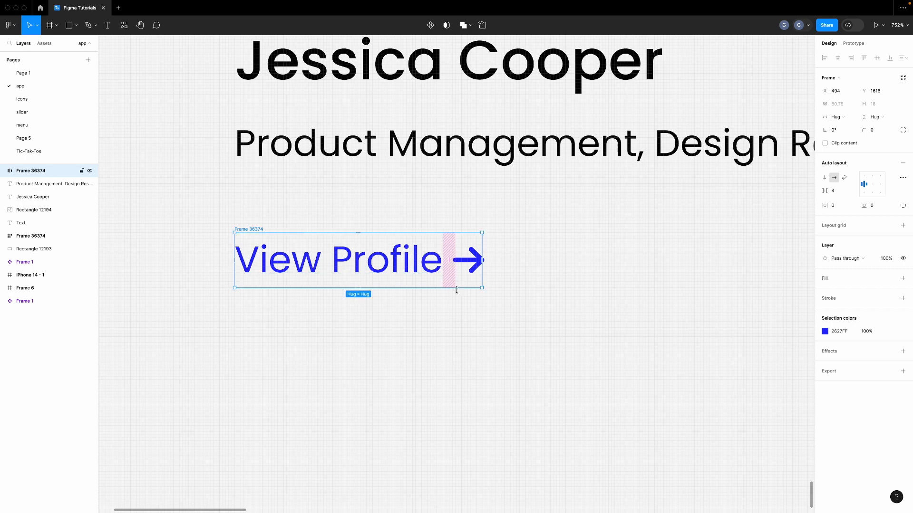
click(458, 309)
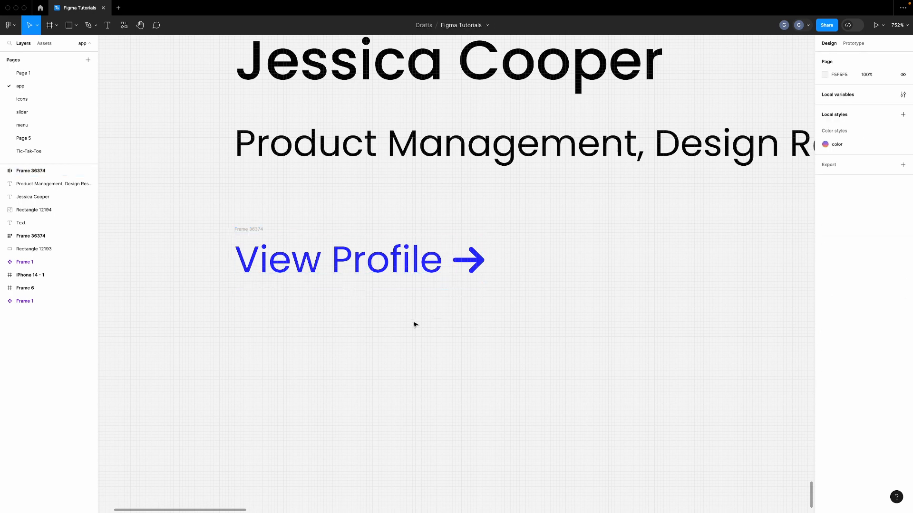
Wrap the name and job title text in a vertical auto layout with 8 spacing
scroll(413, 324, down, 3)
scroll(413, 323, up, 2)
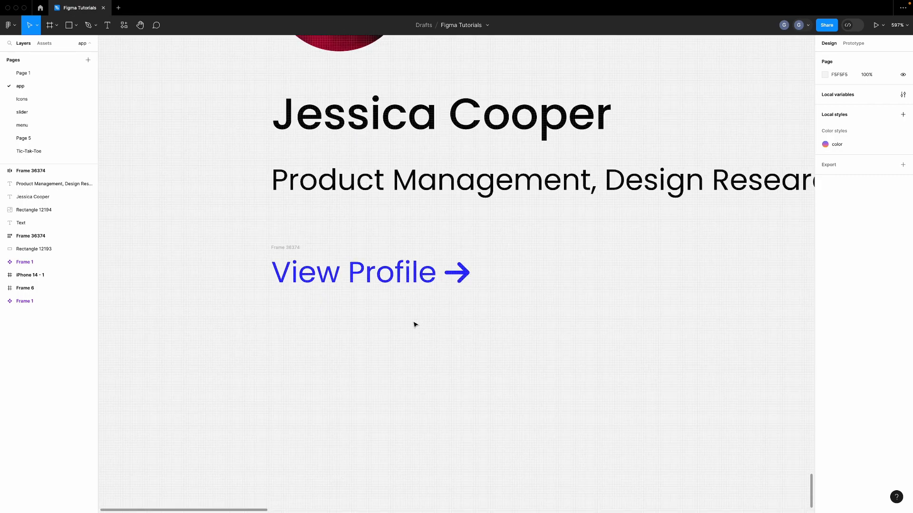
scroll(414, 324, up, 3)
click(385, 251)
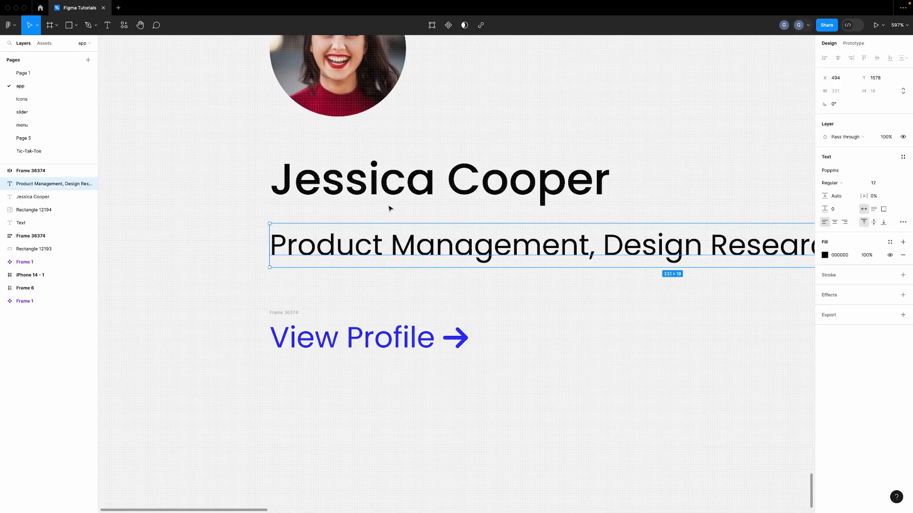
shift+click(389, 204)
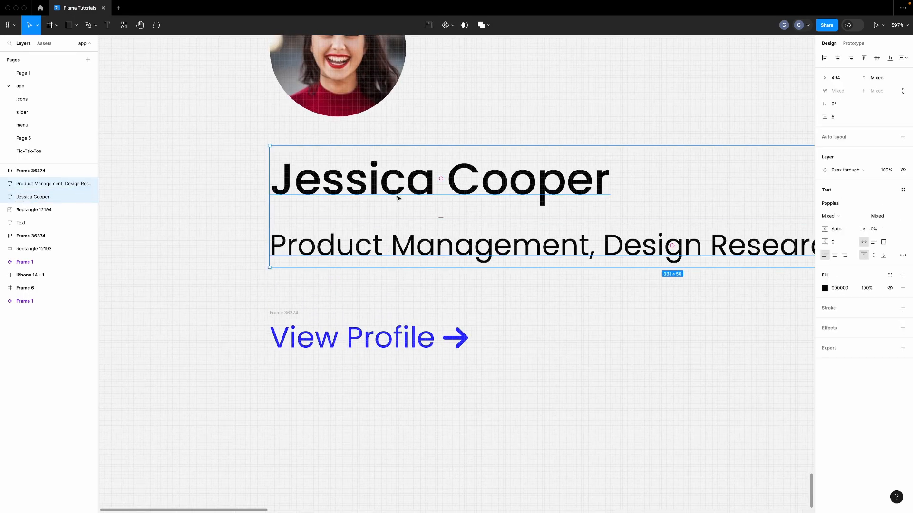
click(903, 137)
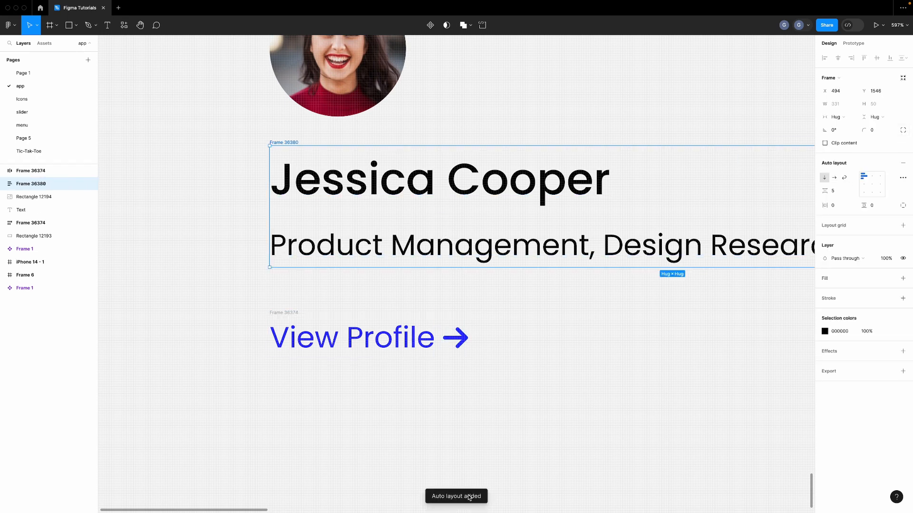
scroll(484, 406, up, 3)
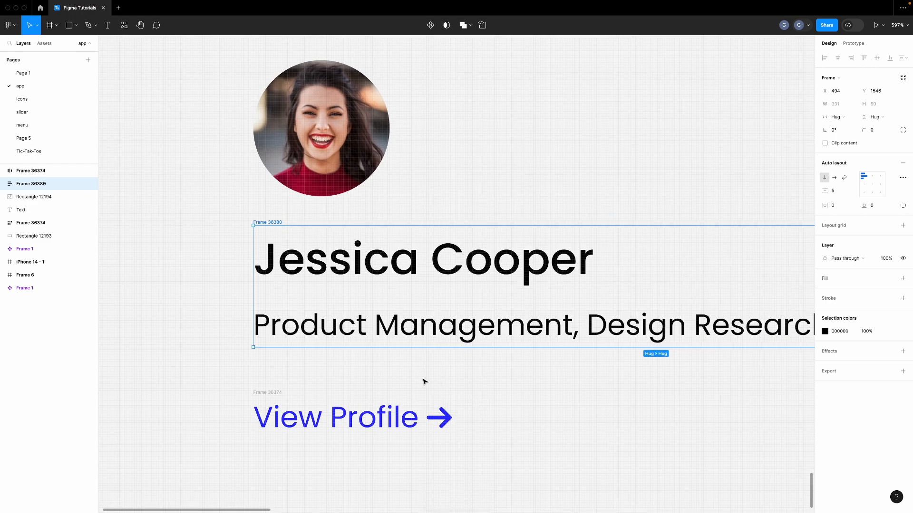
scroll(301, 364, down, 3)
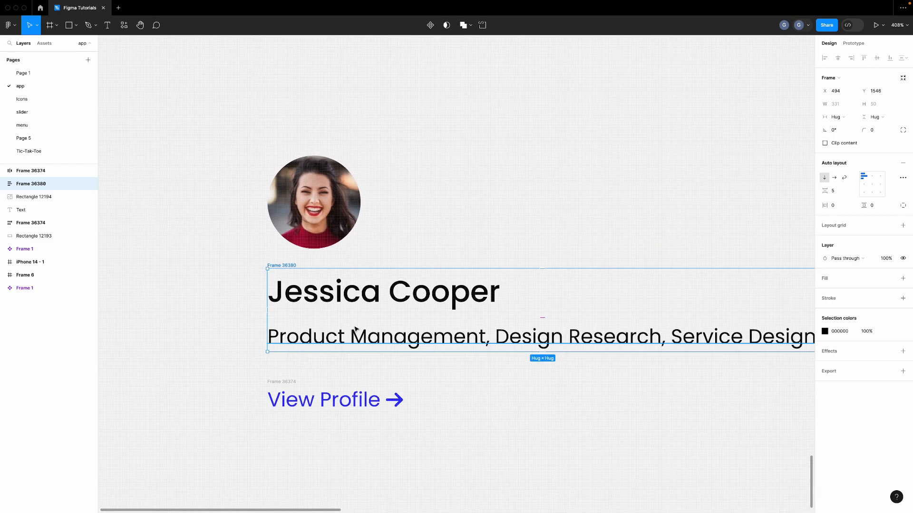
click(840, 191)
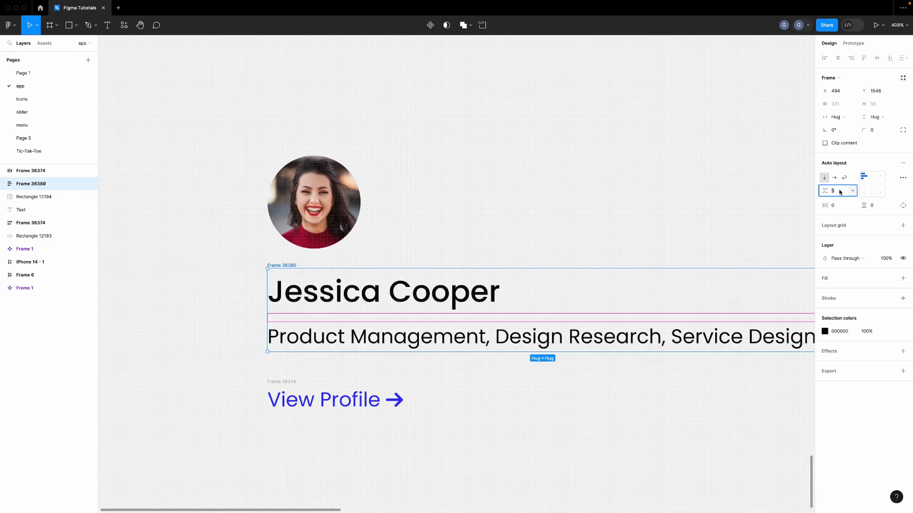
key(Up)
key(Up)
key(Up)
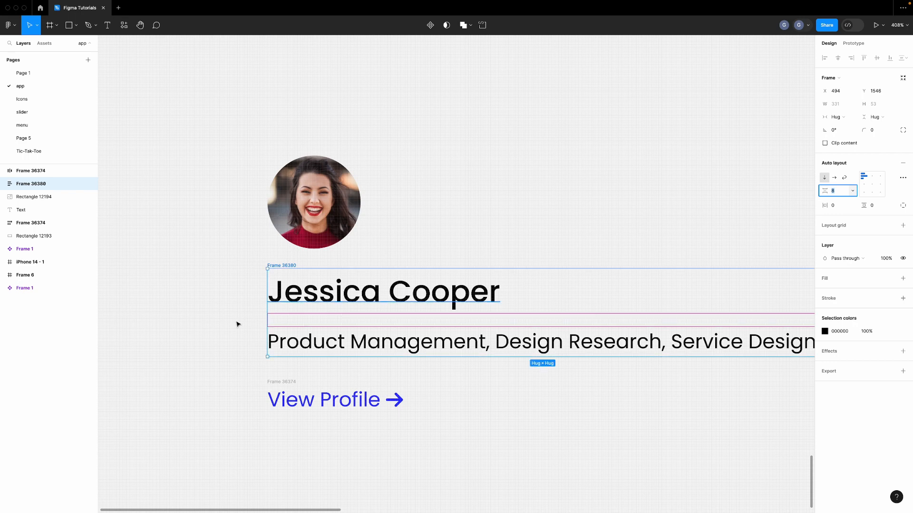
click(58, 84)
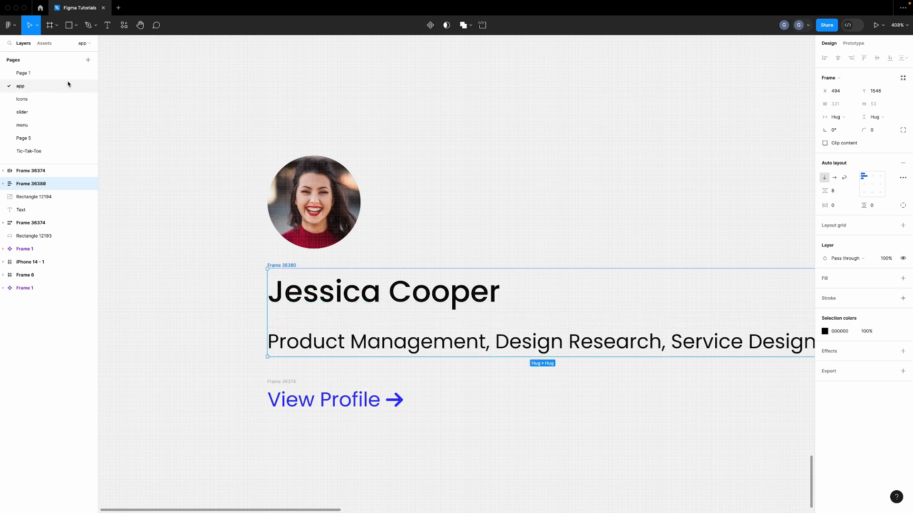
scroll(232, 222, down, 5)
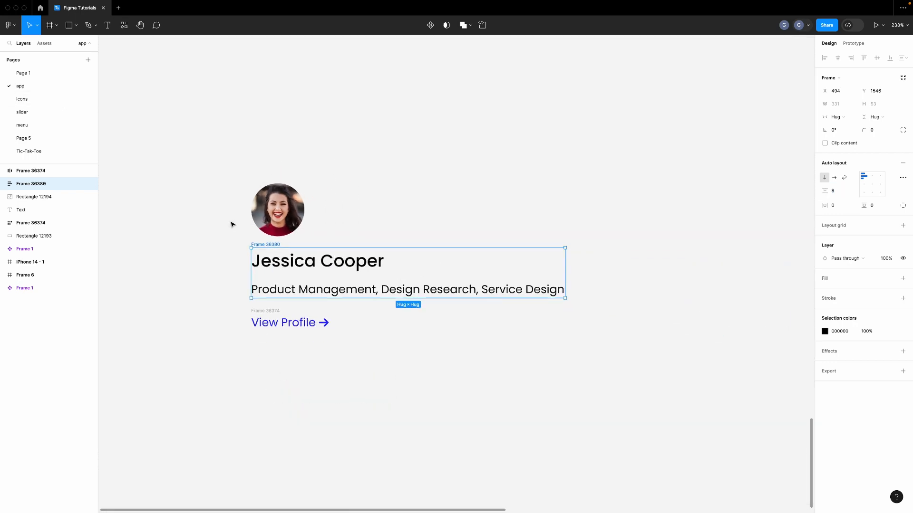
Set the job title and the name text layers to Fill container width
click(347, 351)
double_click(383, 287)
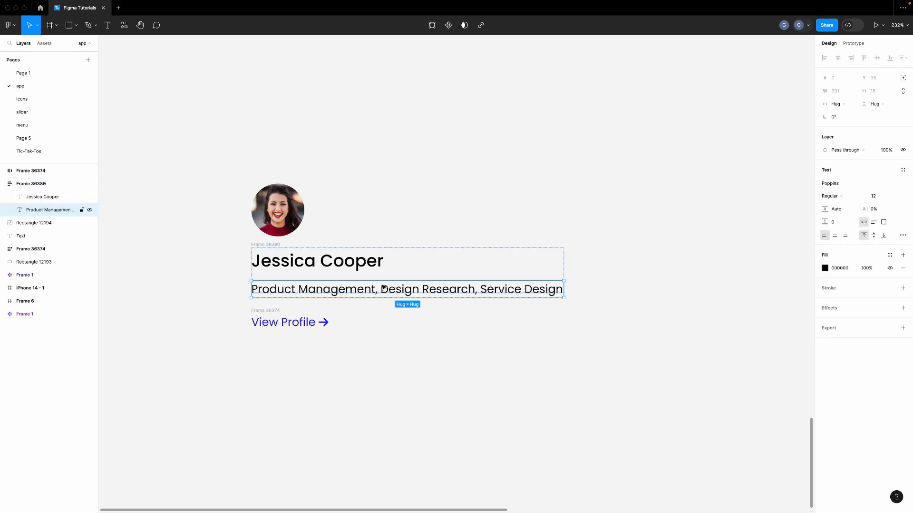
scroll(383, 287, right, 1)
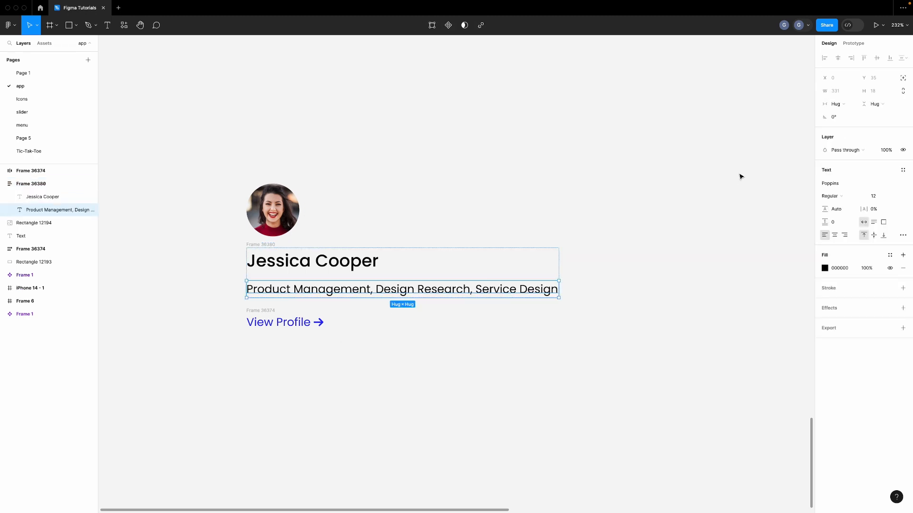
scroll(400, 288, up, 2)
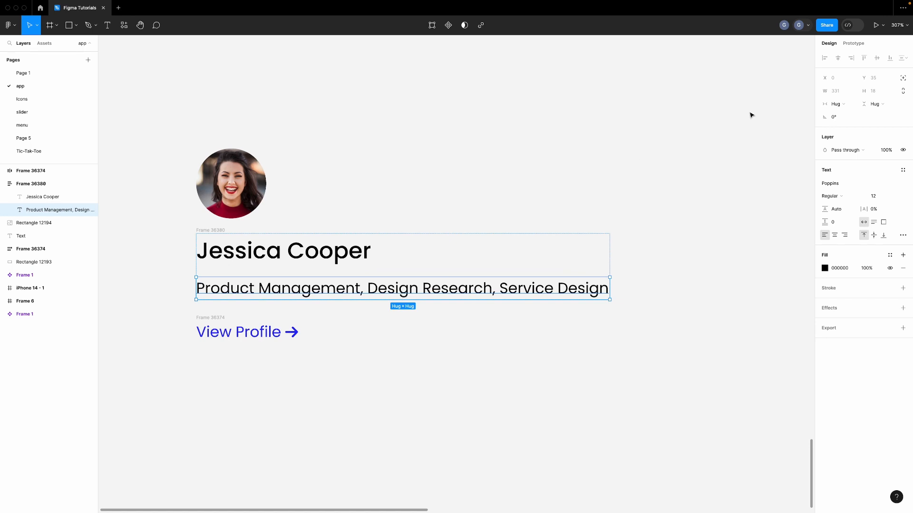
click(853, 109)
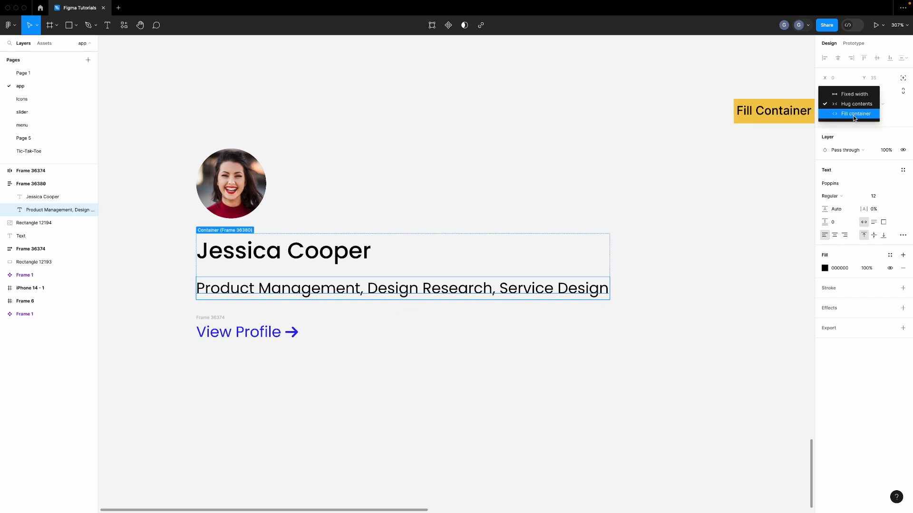
click(854, 115)
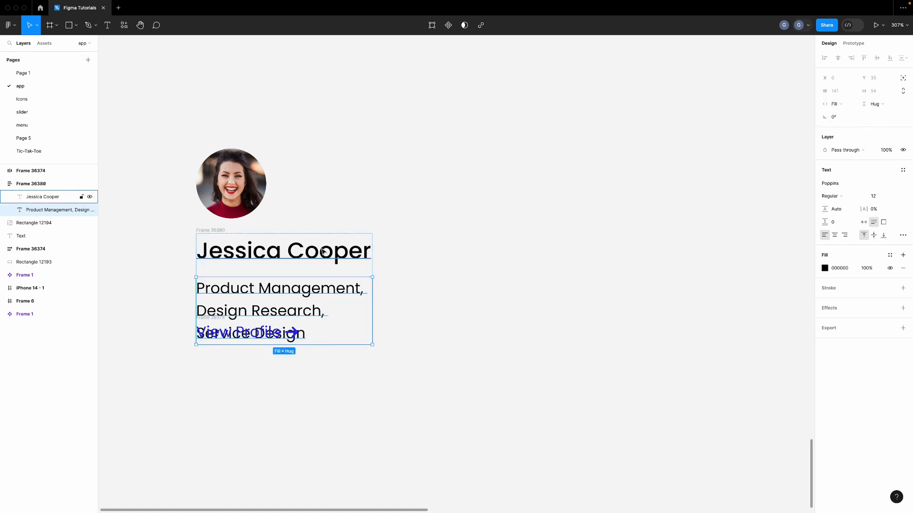
click(322, 252)
click(835, 104)
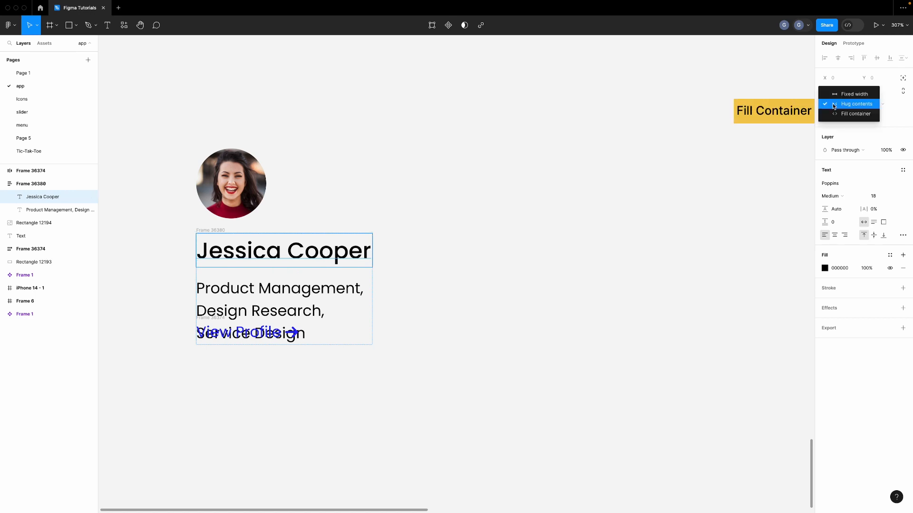
click(849, 114)
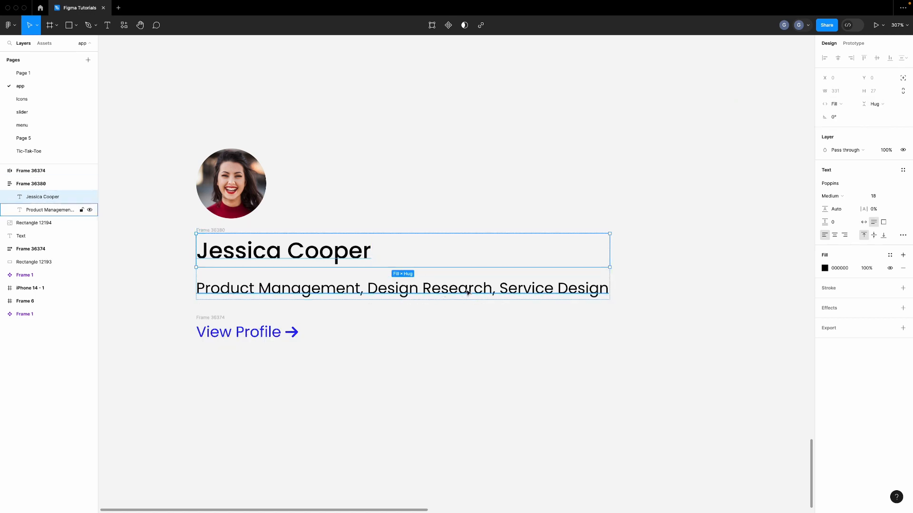
click(664, 296)
click(207, 203)
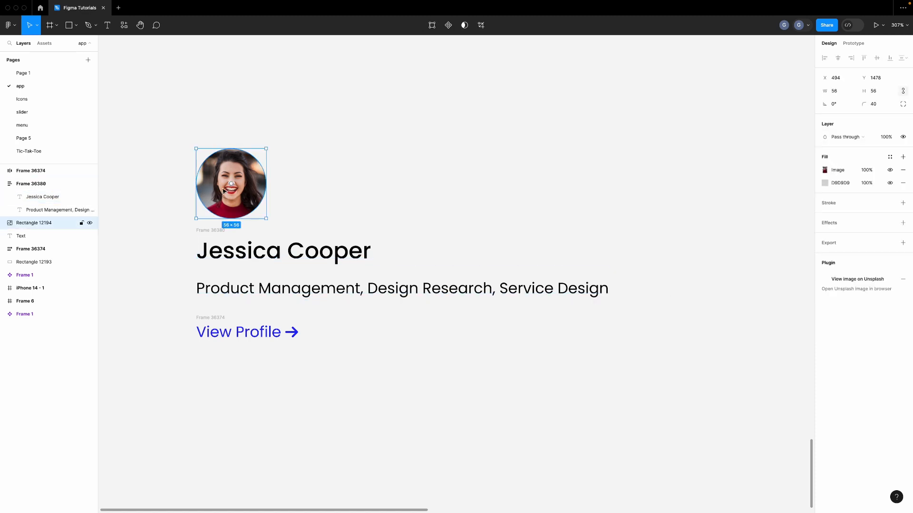
Select the photo, name block and View Profile row and wrap them in a vertical auto layout
shift+click(215, 231)
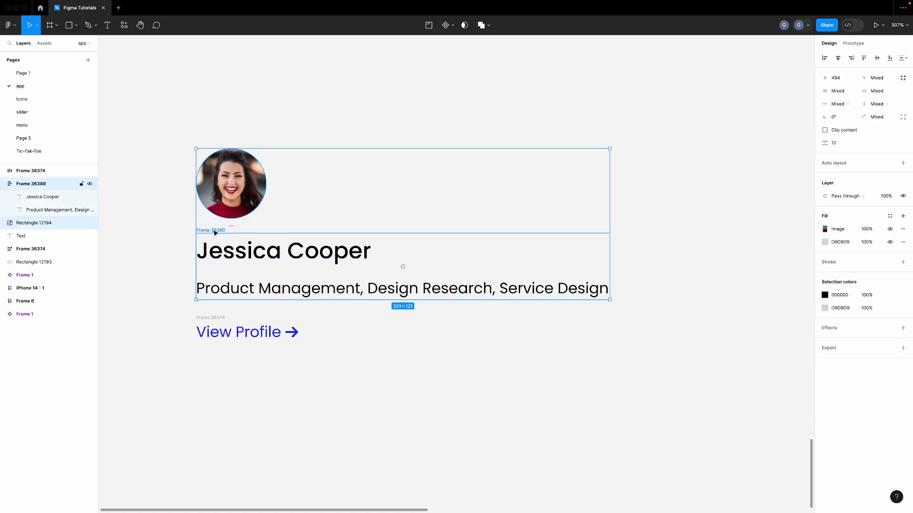
shift+click(207, 317)
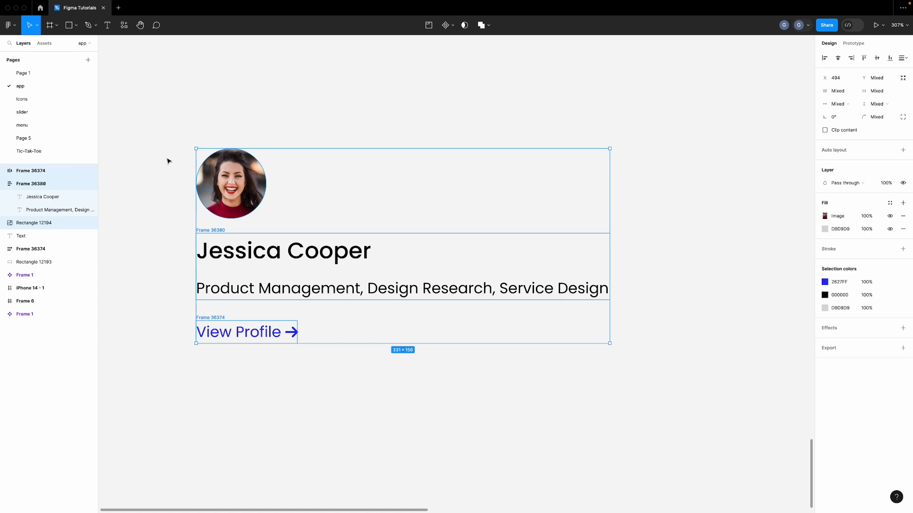
click(903, 151)
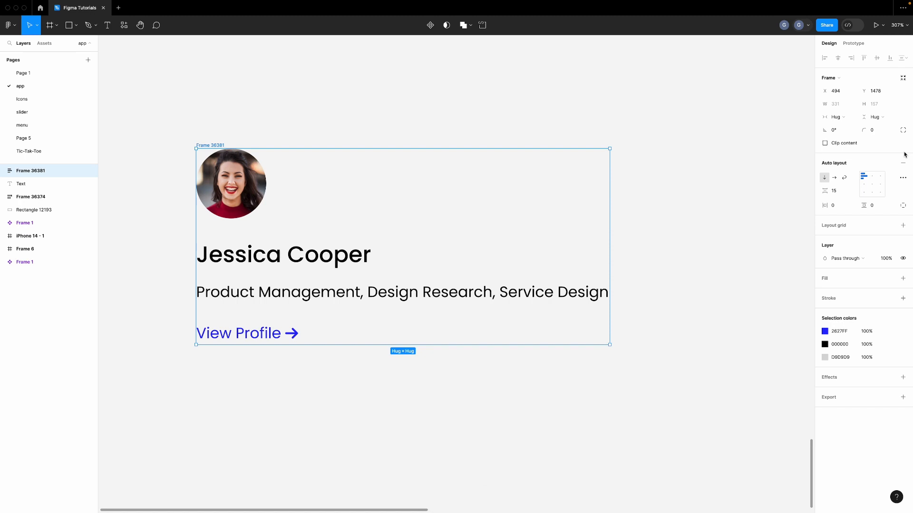
click(883, 206)
Set the card's vertical and horizontal padding to 16
text(20)
key(Return)
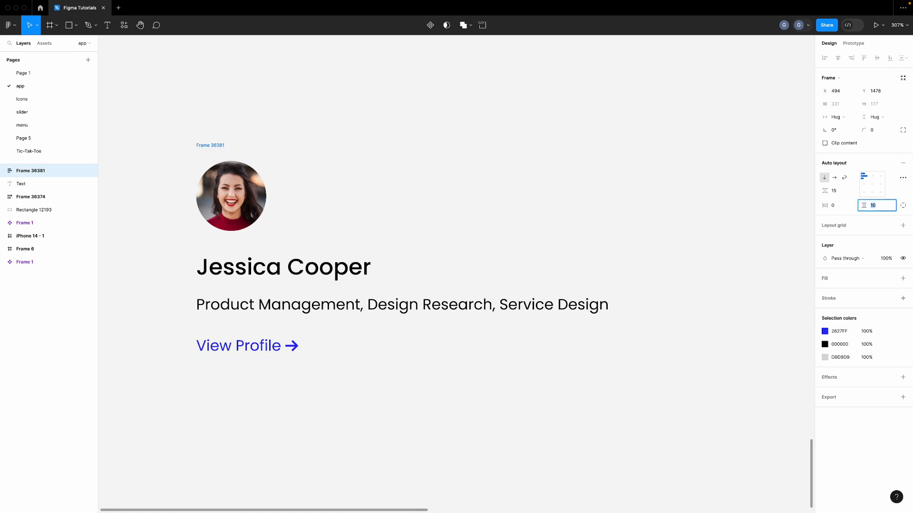
text(16)
key(Return)
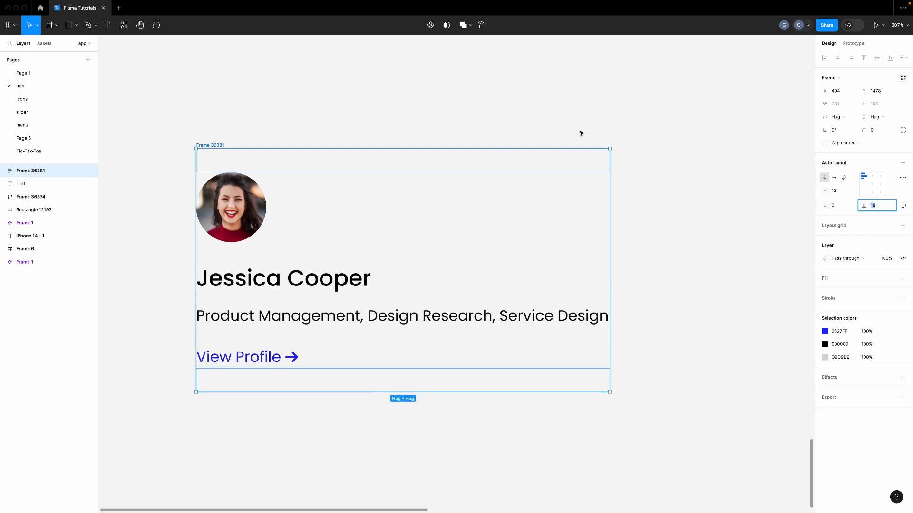
click(842, 208)
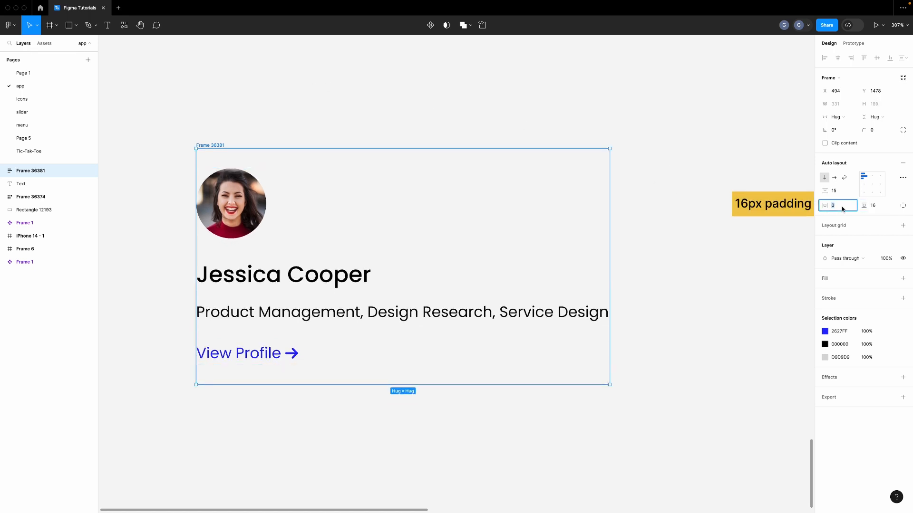
text(16)
key(Return)
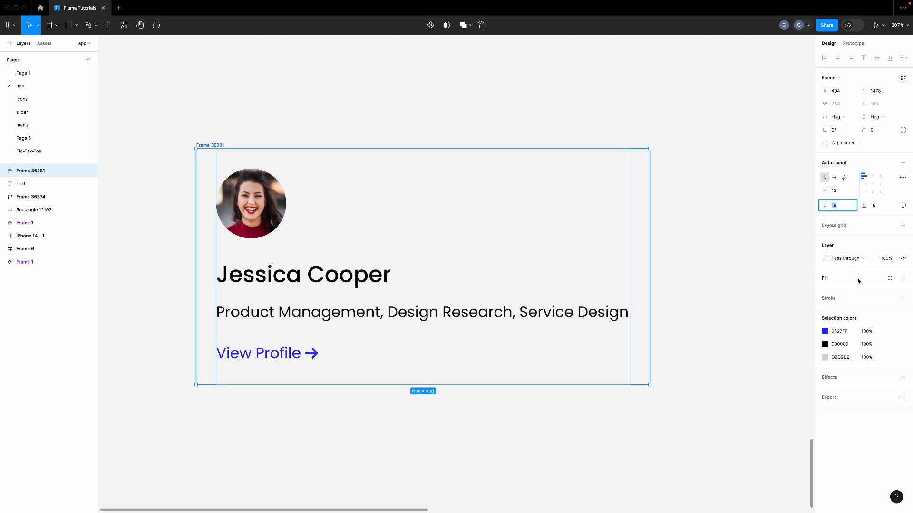
Give the card a white FFFFFF fill and 10 corner radius
click(904, 279)
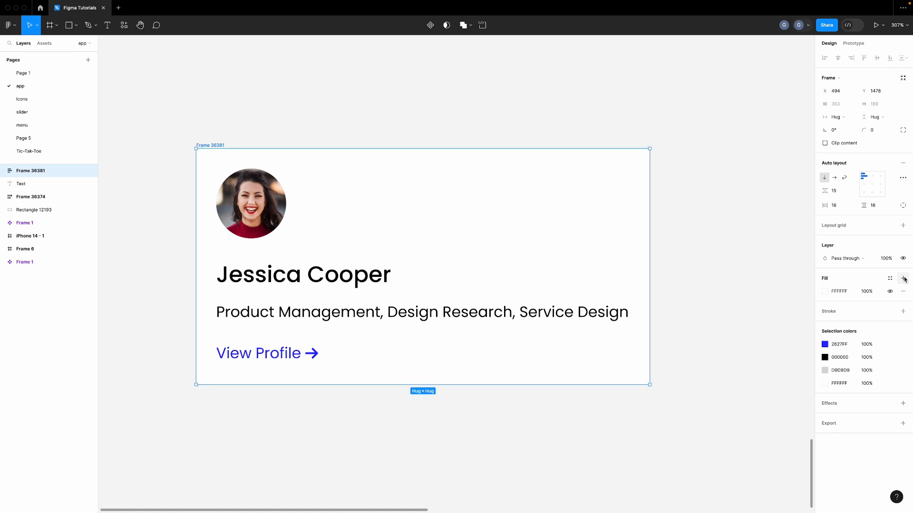
click(878, 134)
text(10)
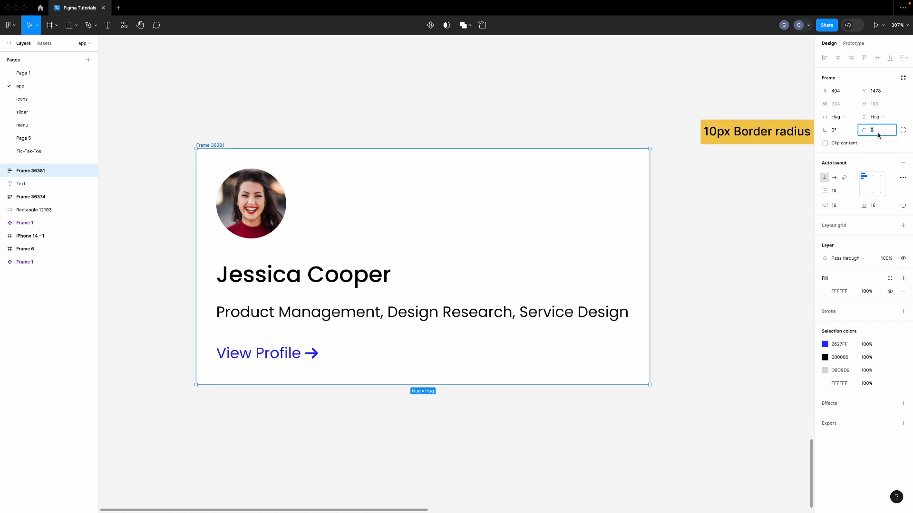
key(Return)
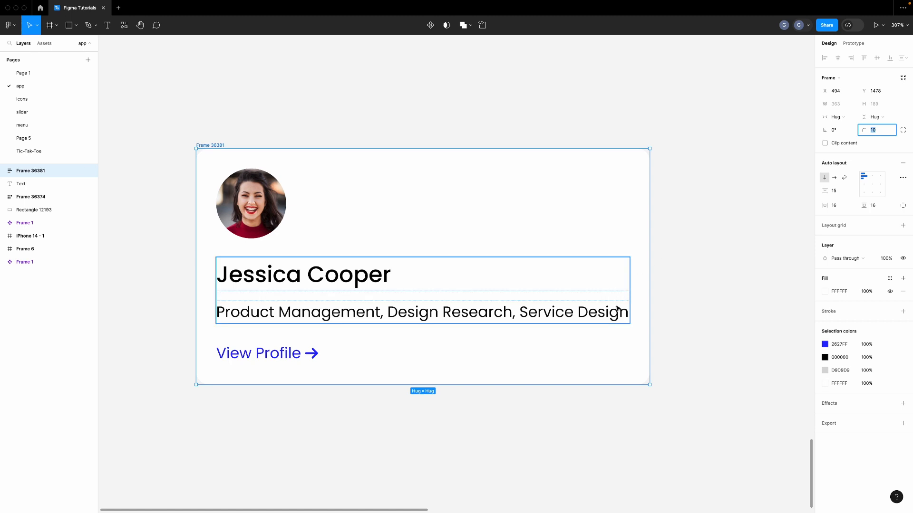
Set the name-and-role frame to Fill container width inside the card
drag(649, 289, 559, 288)
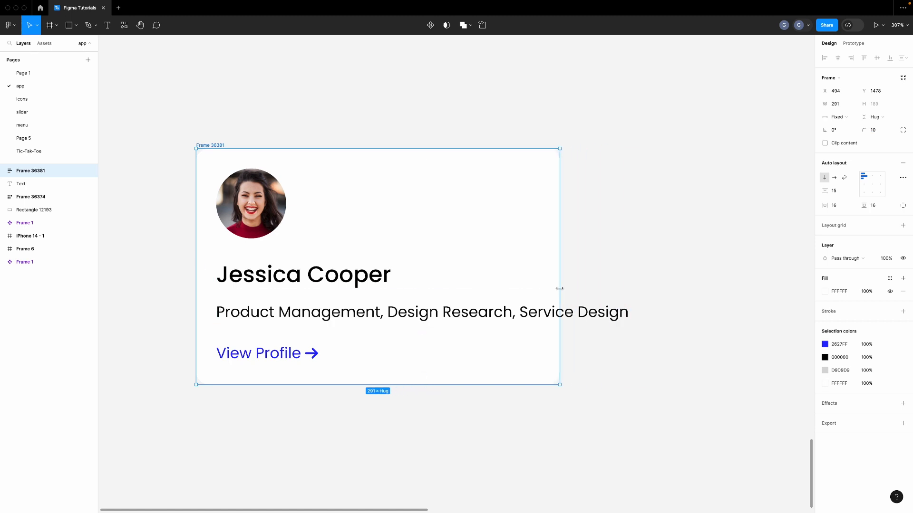
key(super+z)
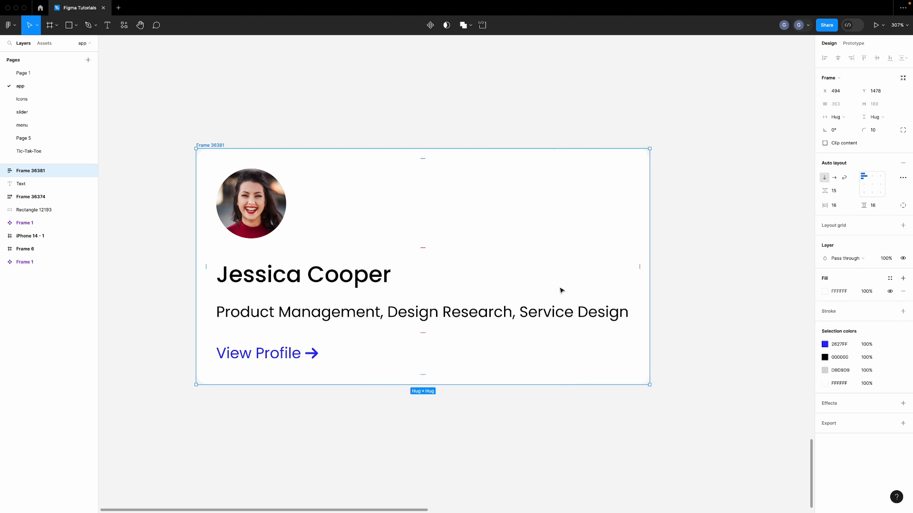
double_click(588, 313)
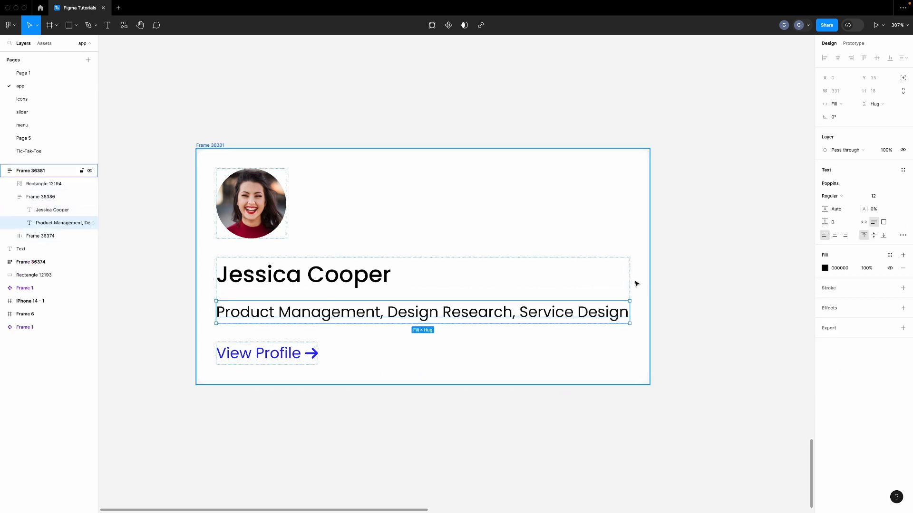
click(609, 284)
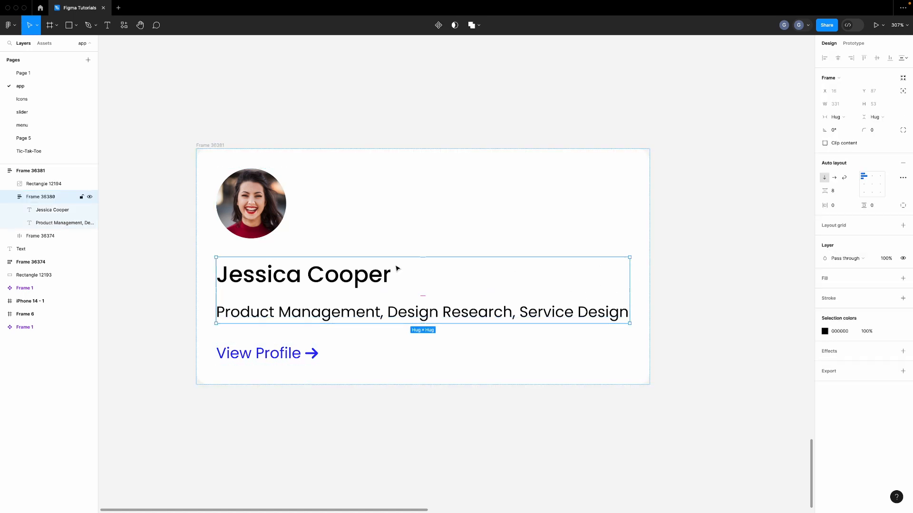
click(844, 118)
click(849, 126)
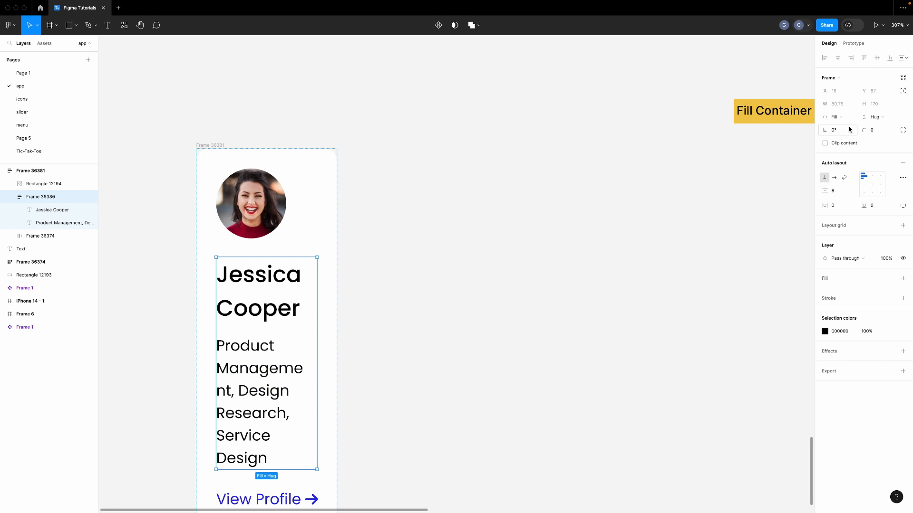
Resize the card to 308 wide so the role text wraps
click(437, 217)
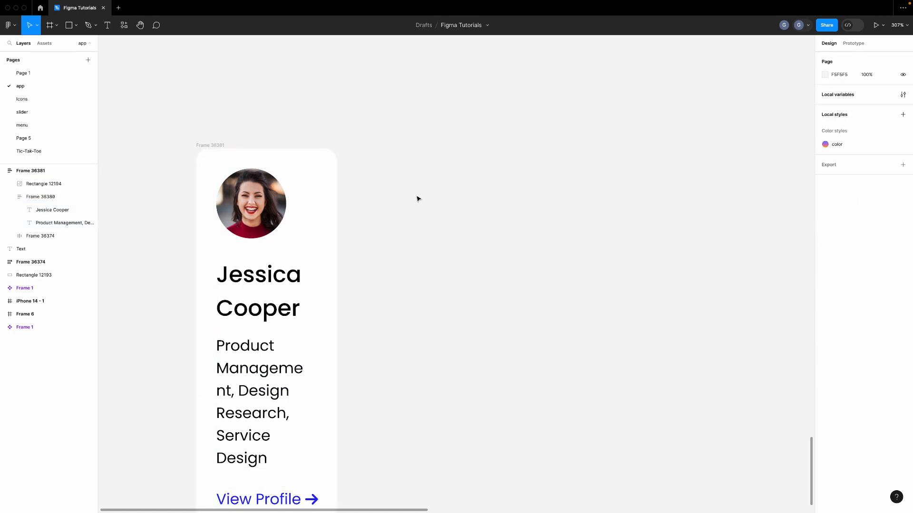
scroll(417, 198, down, 2)
scroll(418, 198, up, 2)
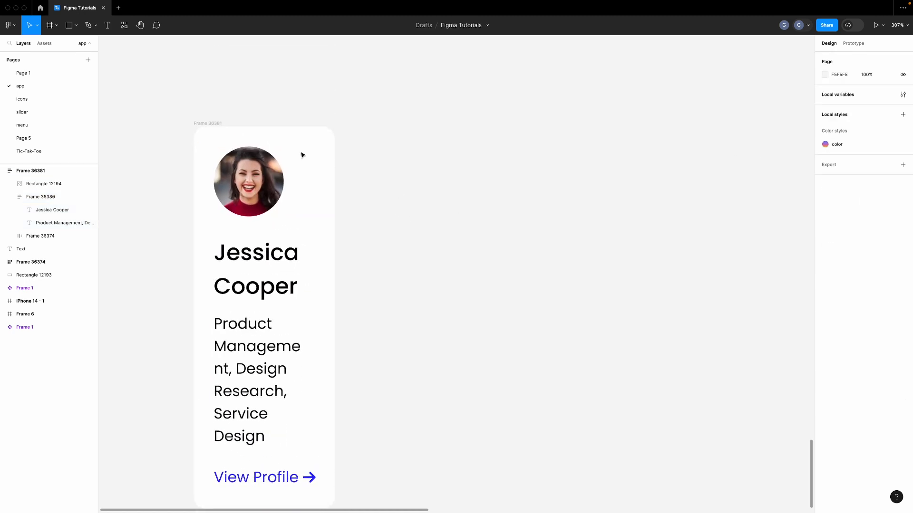
click(212, 124)
drag(367, 248, 579, 251)
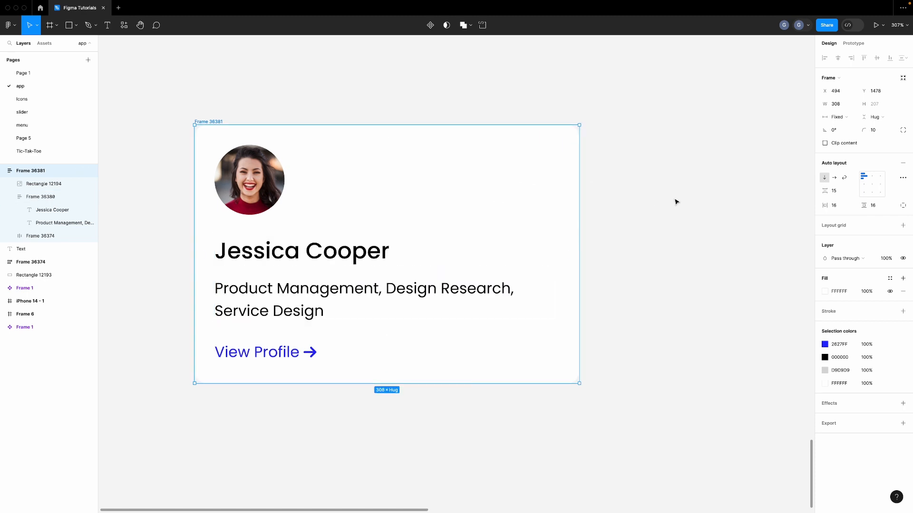
Switch the card to wrapping horizontal layout, widen it to 412, and centre items vertically
click(844, 178)
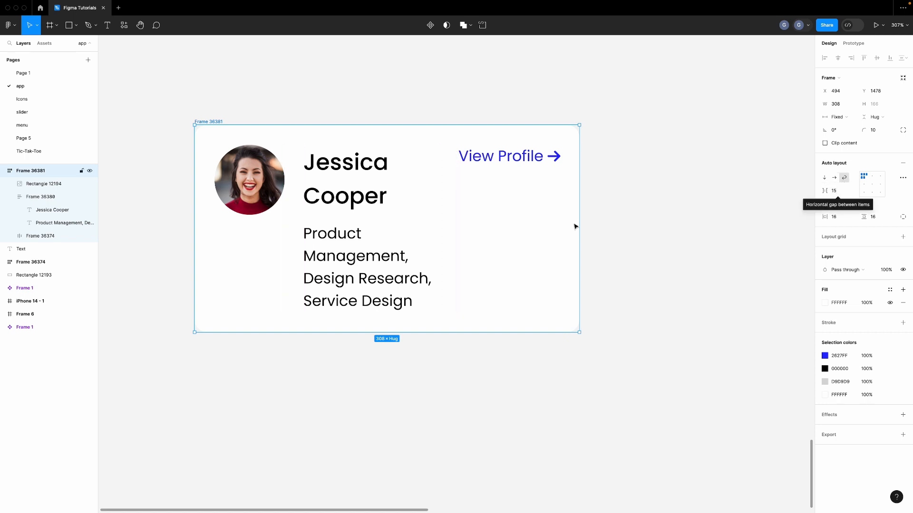
drag(582, 223, 709, 221)
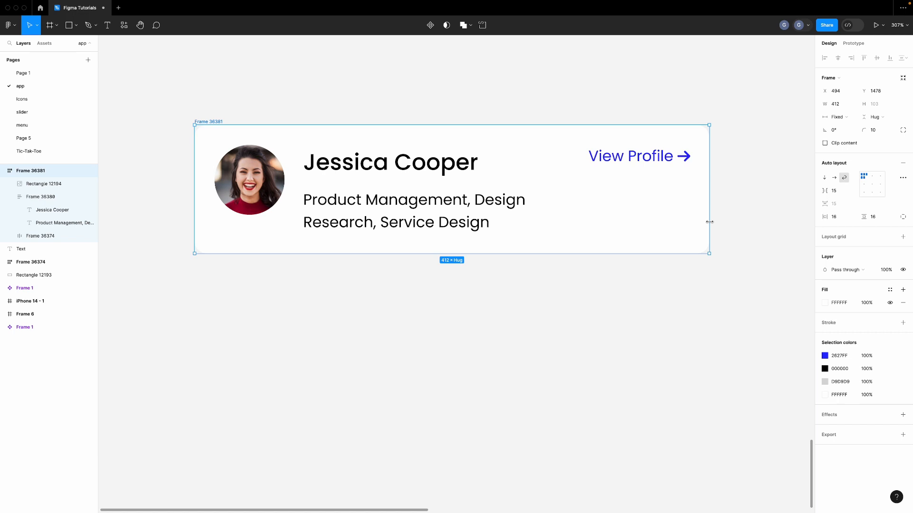
click(864, 185)
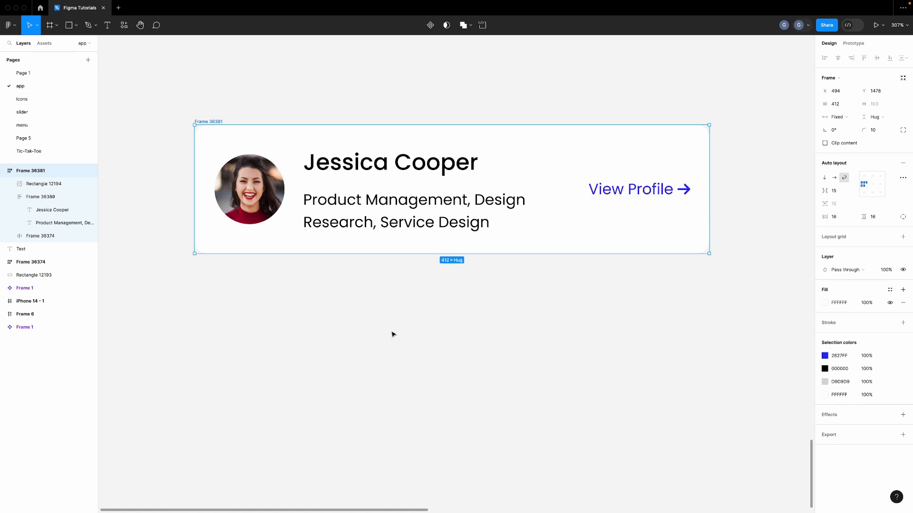
click(411, 207)
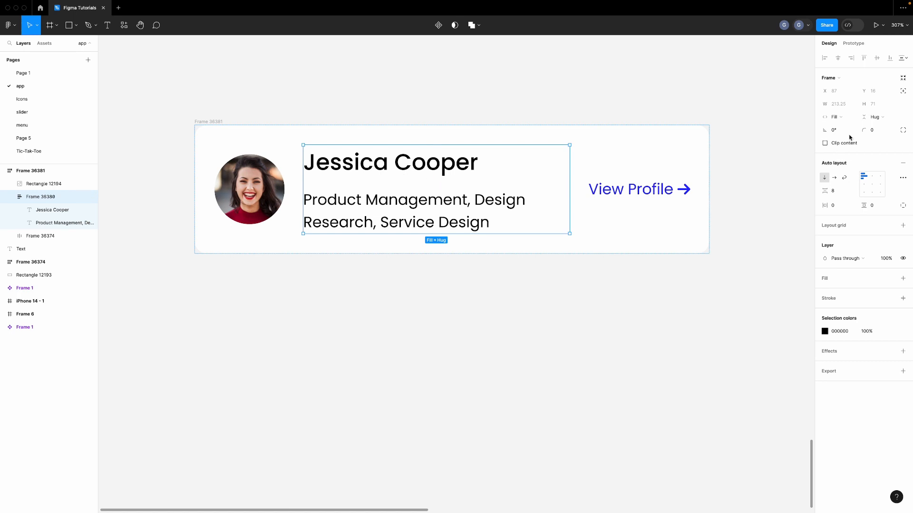
Give the text block a 260 px minimum width
click(852, 103)
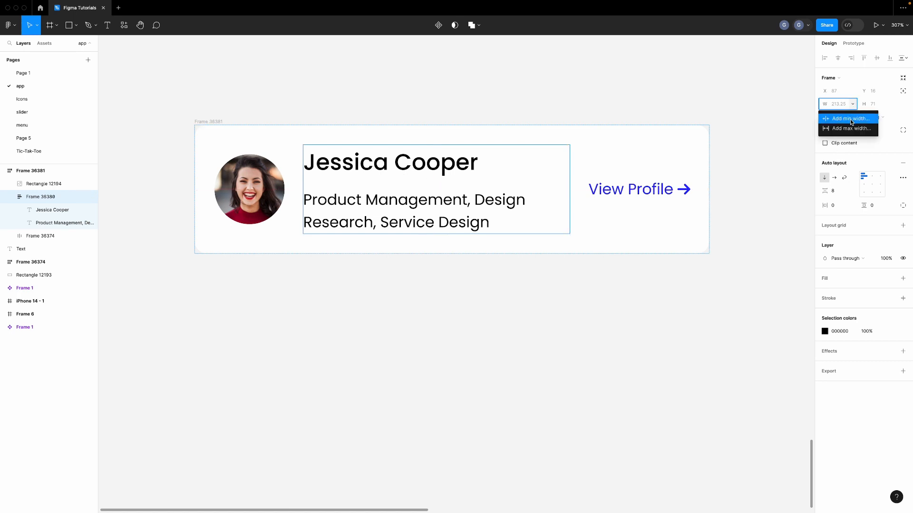
click(851, 122)
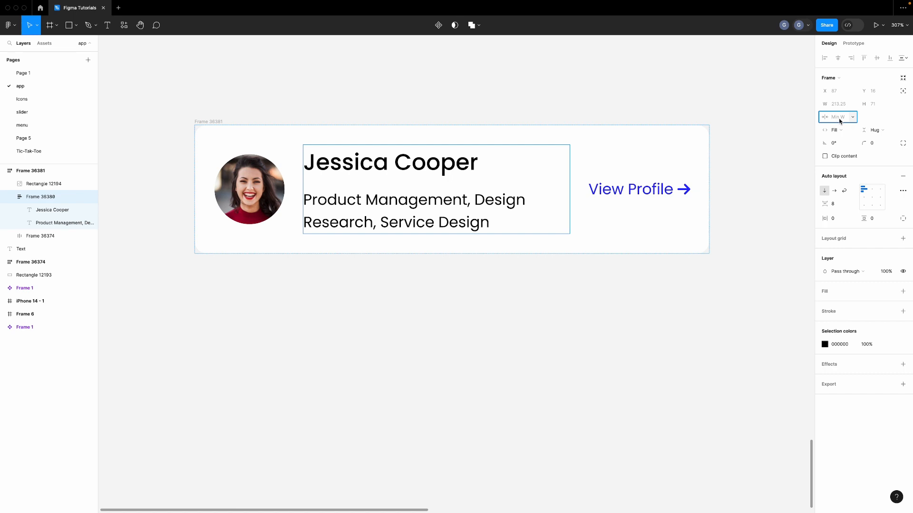
text(260)
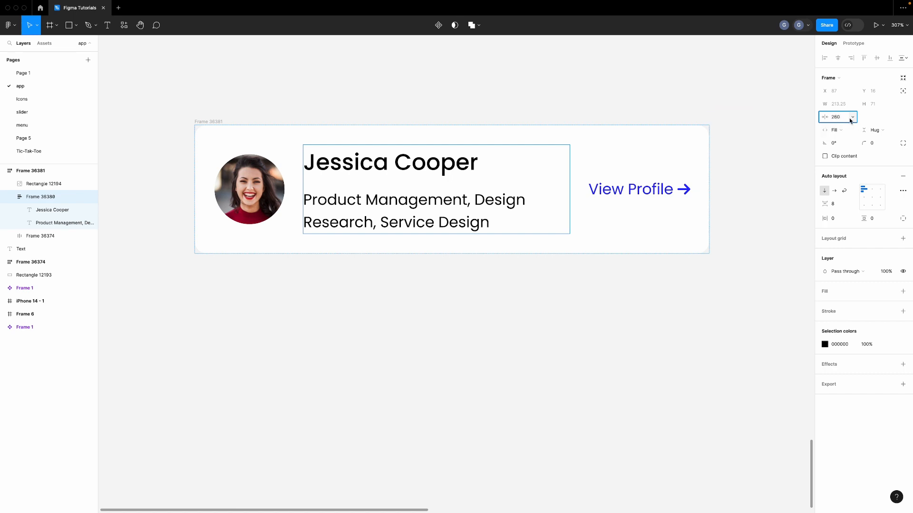
key(Return)
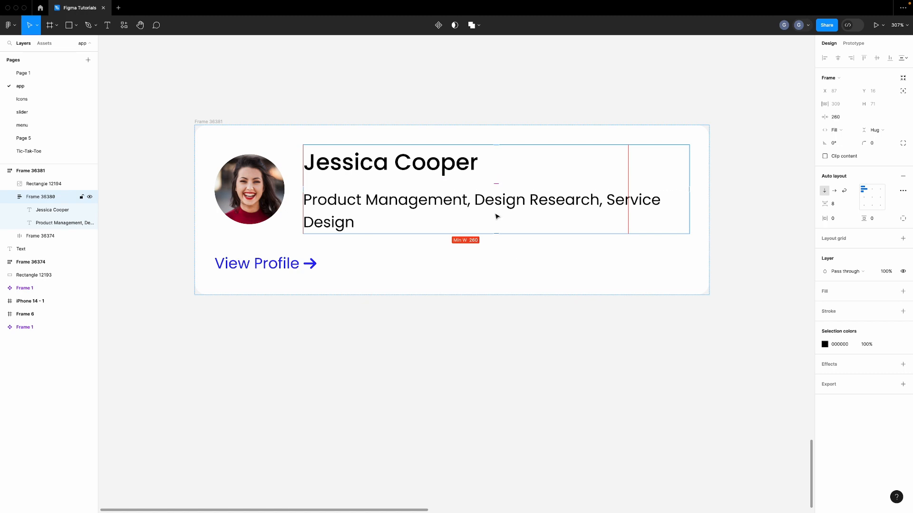
Widen the card to 551 px so photo, text and View Profile share one row, then place a copy below
click(676, 291)
click(688, 285)
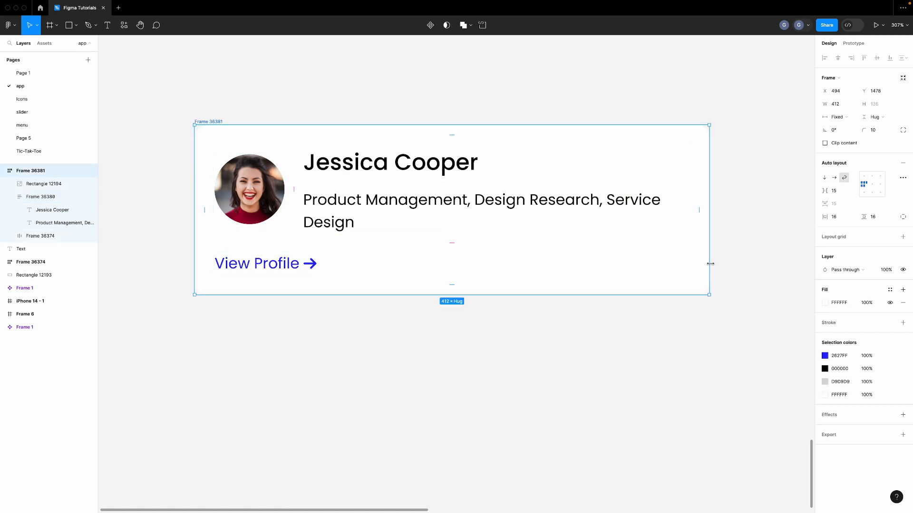
mouse_move(710, 263)
mouse_down()
mouse_move(776, 261)
mouse_move(623, 255)
mouse_move(714, 258)
mouse_up()
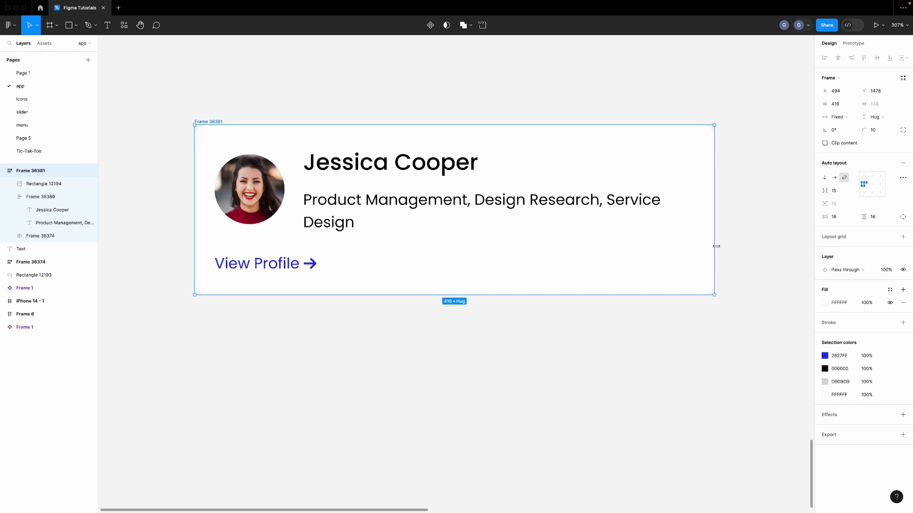
scroll(672, 235, down, 3)
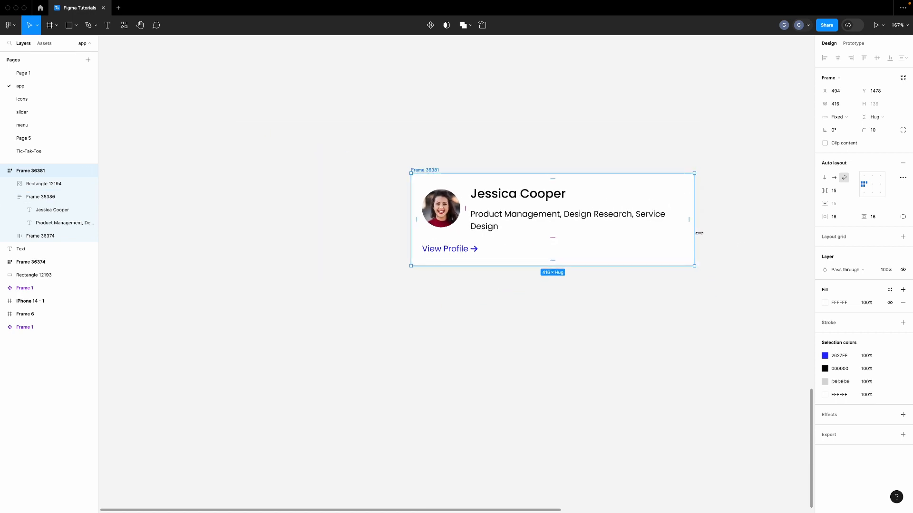
scroll(703, 233, right, 5)
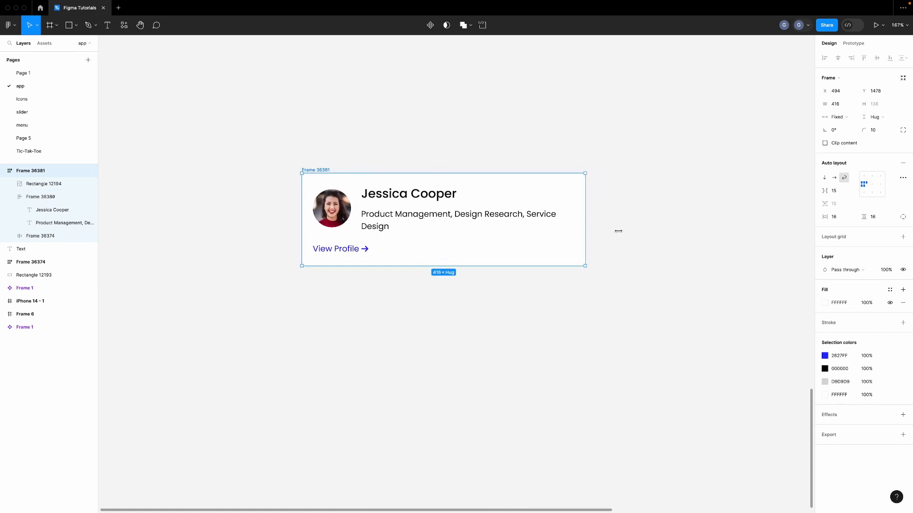
drag(618, 231, 639, 226)
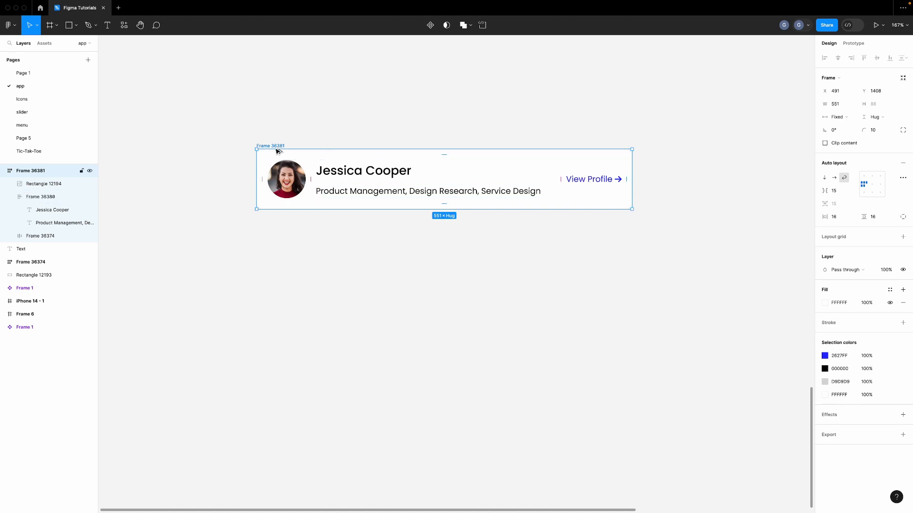
drag(278, 151, 279, 213)
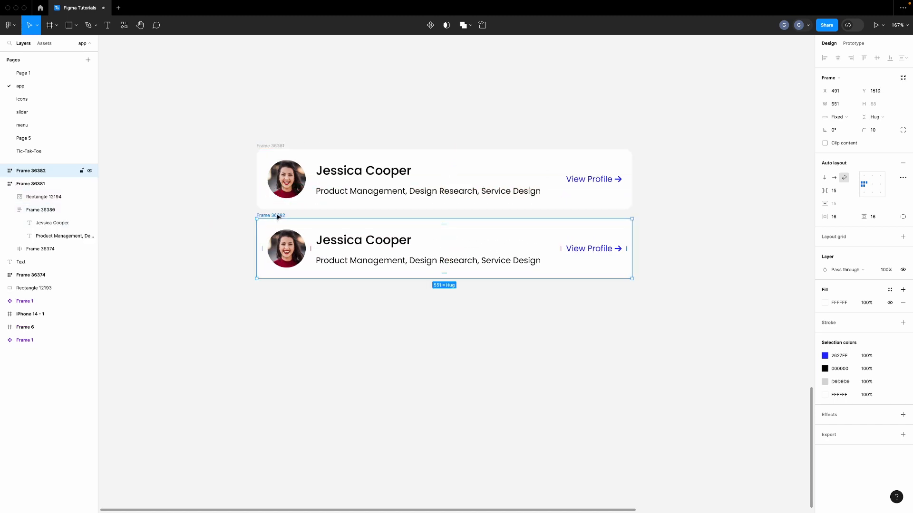
key(alt)
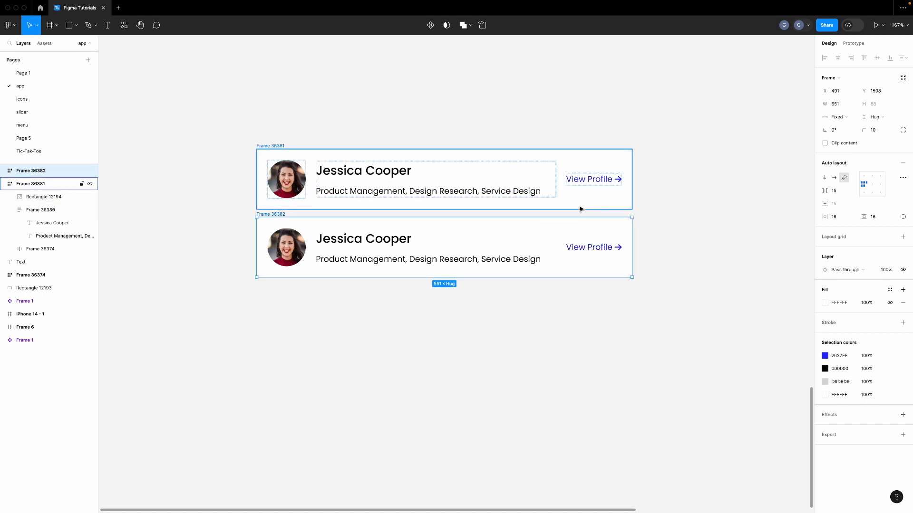
shift+click(269, 146)
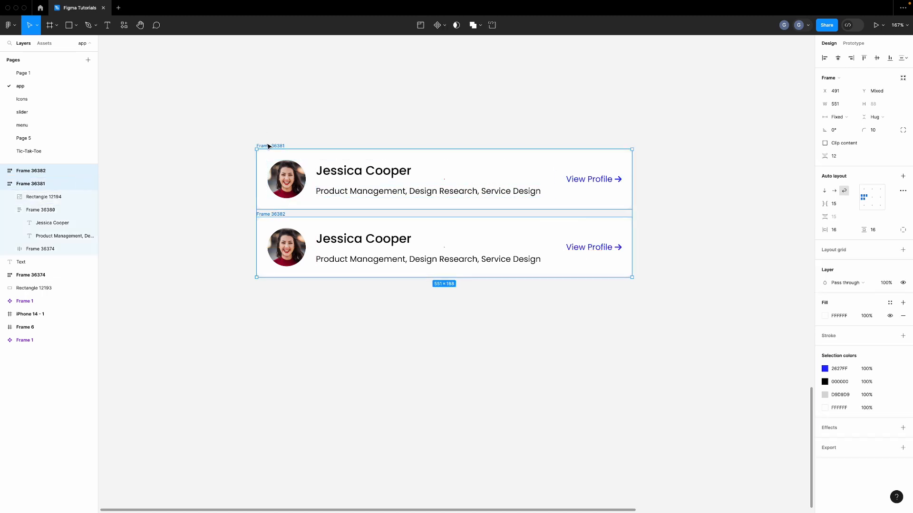
click(902, 177)
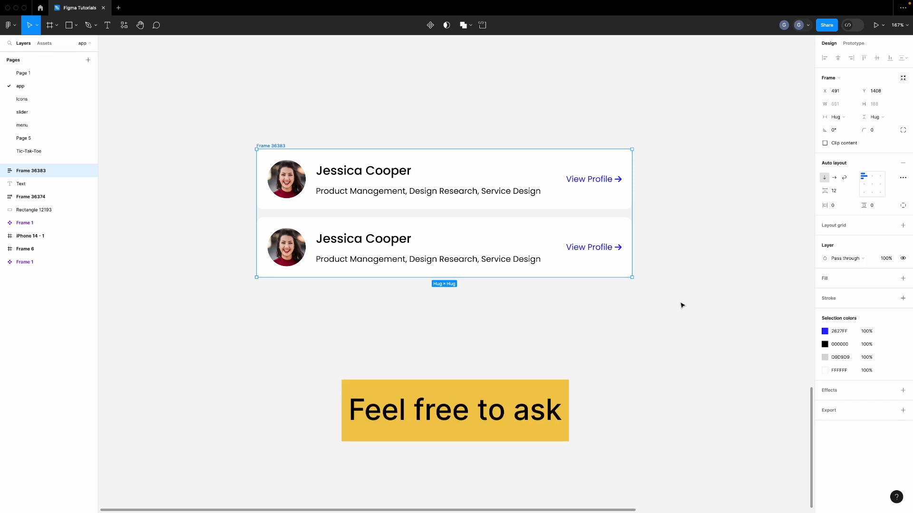
Set the container's vertical and horizontal padding to 20
click(874, 210)
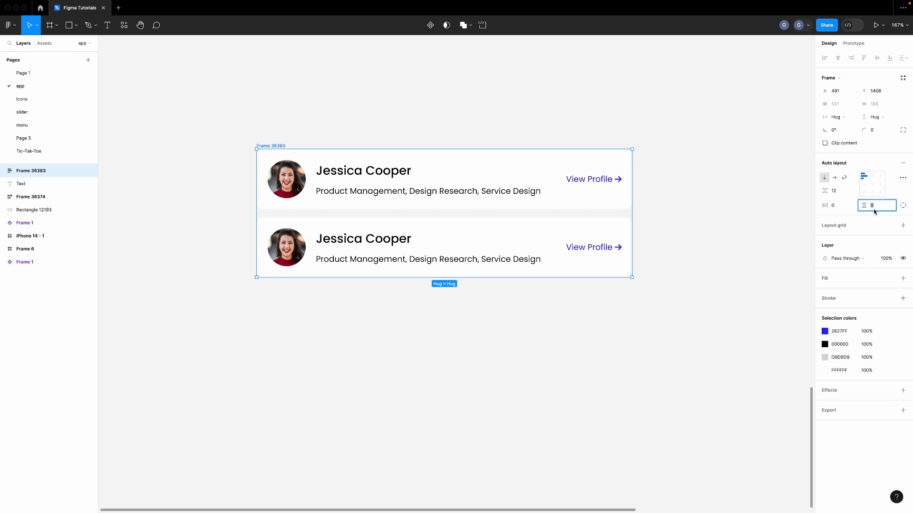
text(20)
key(Return)
click(840, 207)
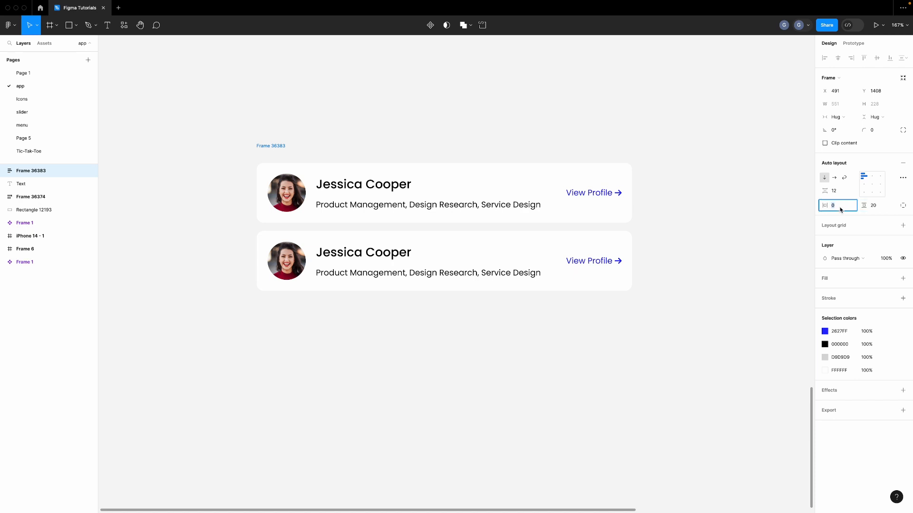
text(20)
key(Return)
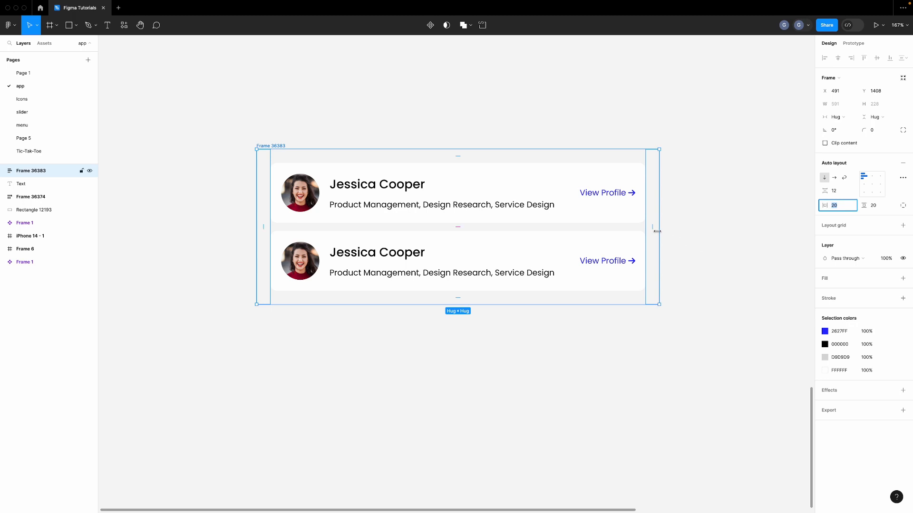
Turn on wrapping and narrow the container so the cards stack into rows
click(844, 179)
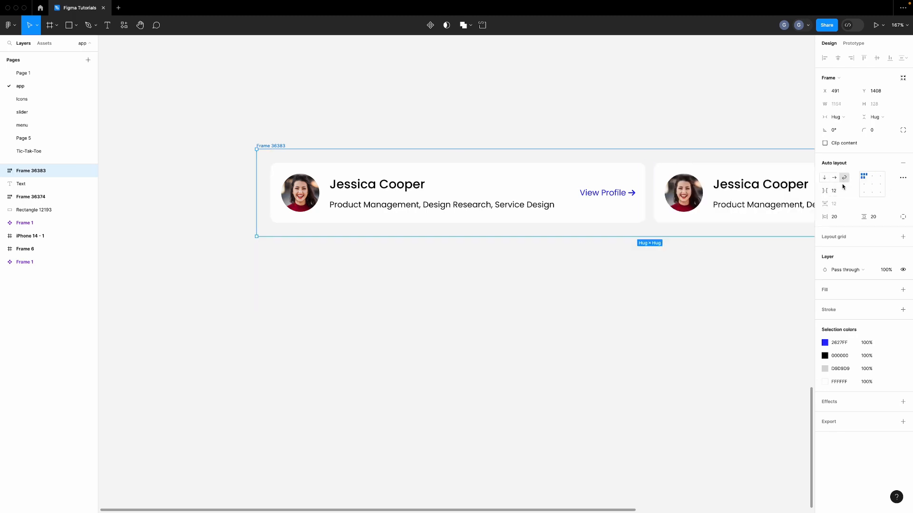
scroll(608, 249, right, 10)
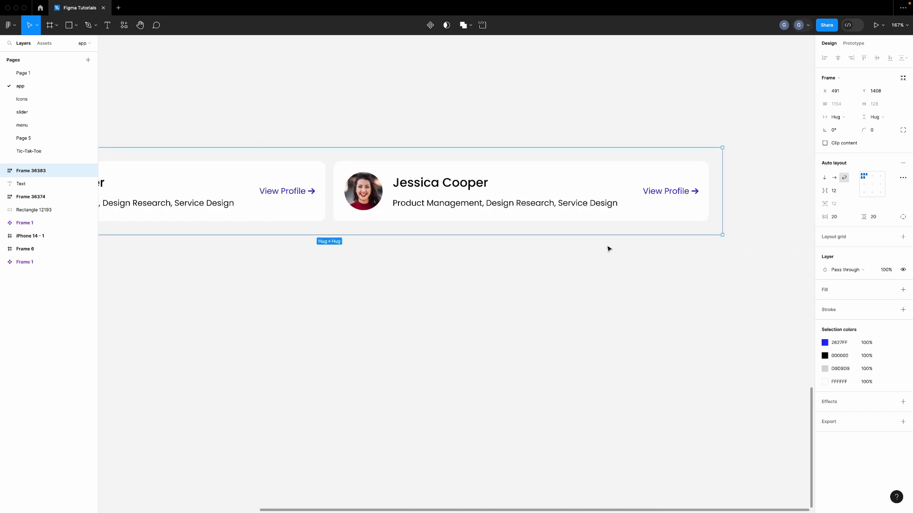
drag(721, 210, 431, 211)
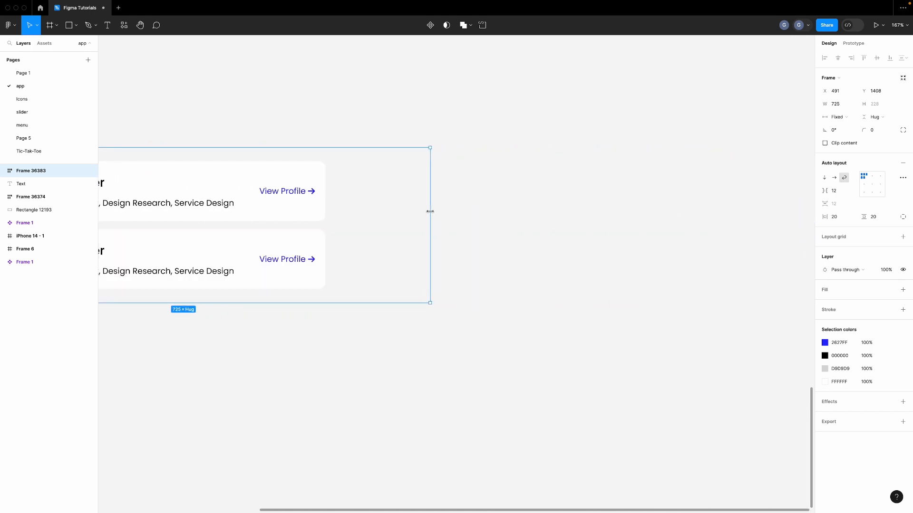
scroll(430, 211, left, 9)
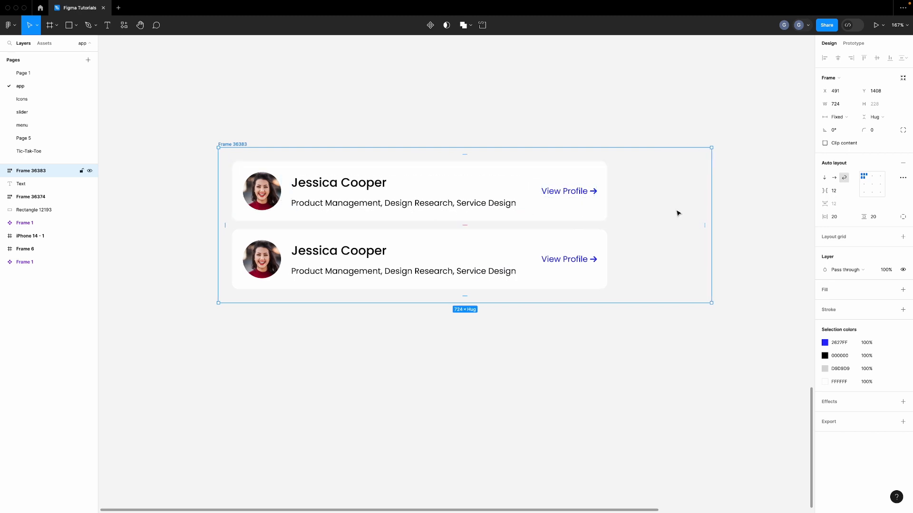
drag(711, 209, 673, 209)
Set both profile cards to Fill container width so they sit side by side at 312 each
click(545, 213)
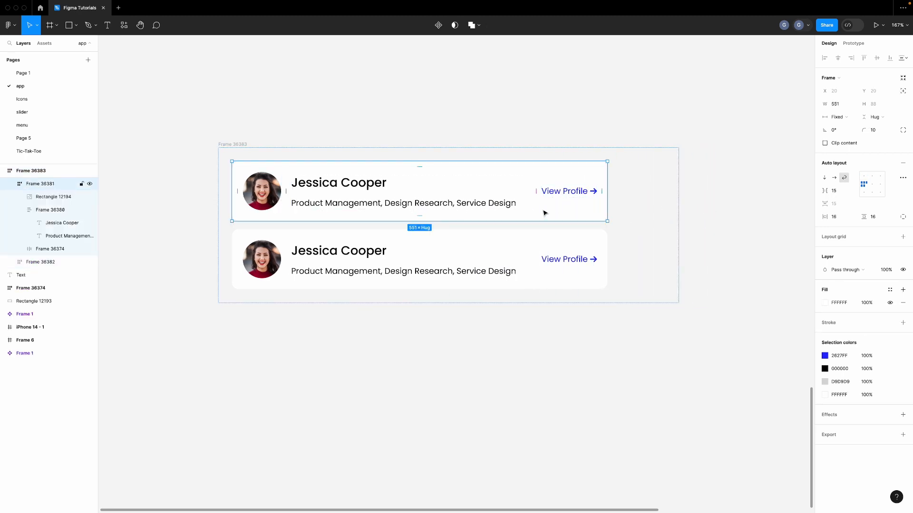
shift+click(546, 248)
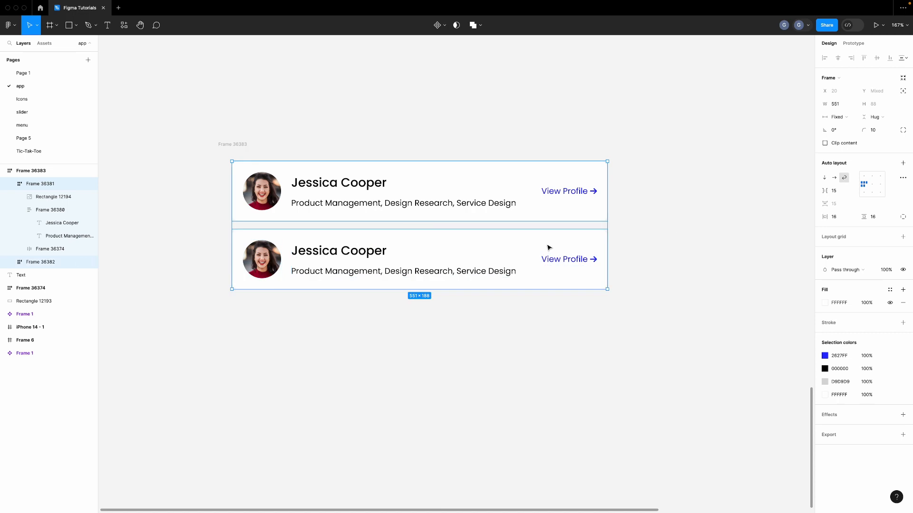
click(843, 119)
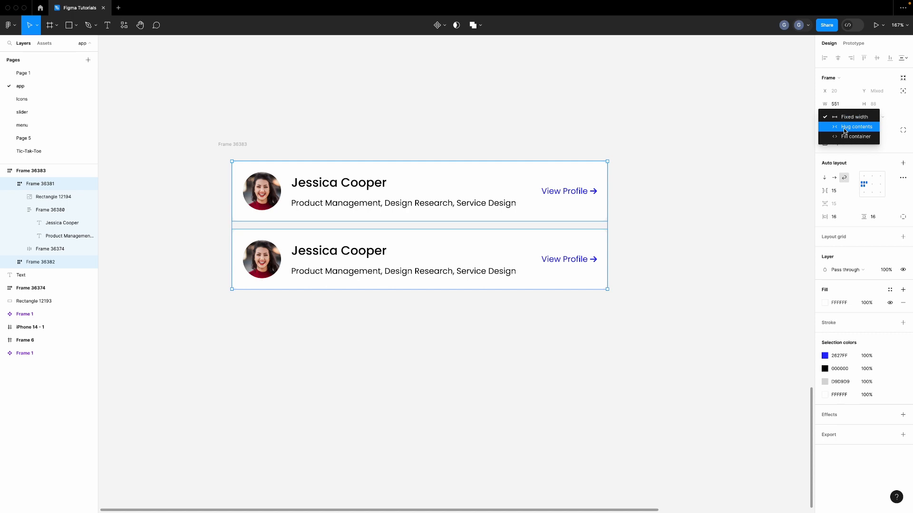
click(847, 138)
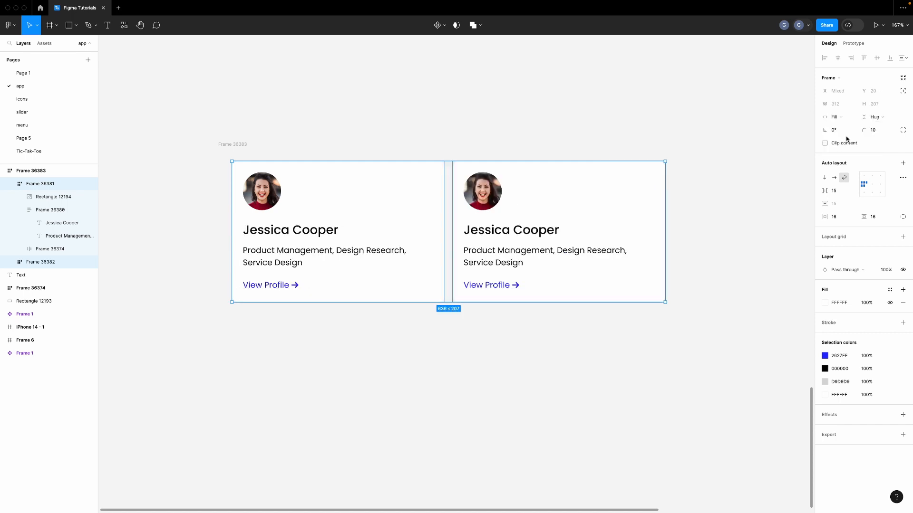
click(227, 144)
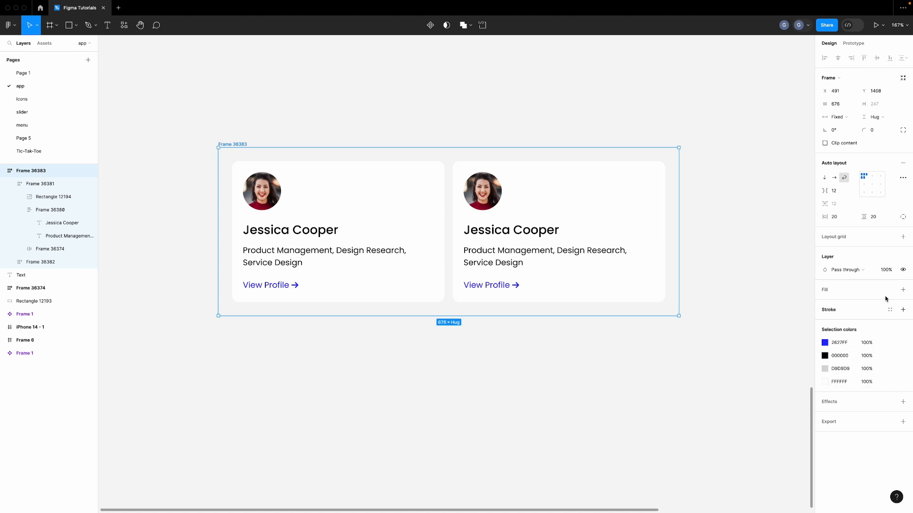
Add a 1 px black inside stroke to the card container and resize it to 707 wide
click(902, 309)
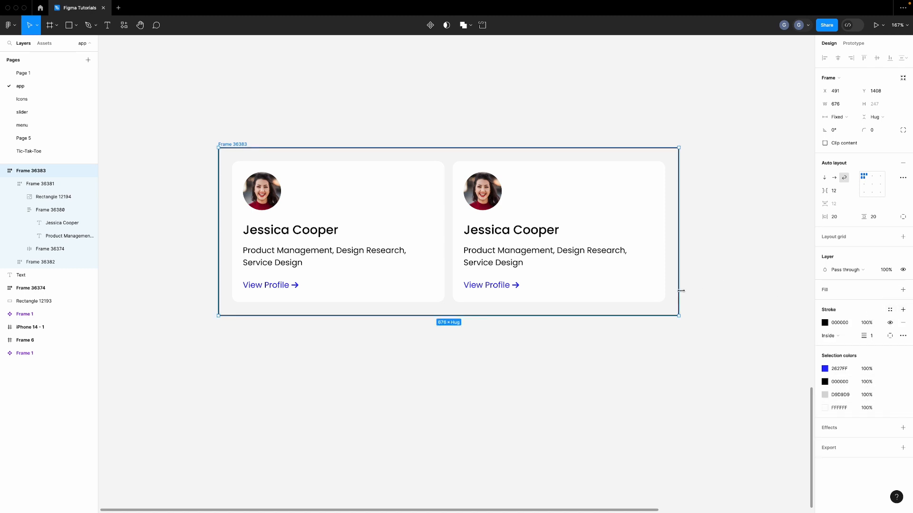
drag(681, 291, 575, 273)
scroll(575, 273, left, 5)
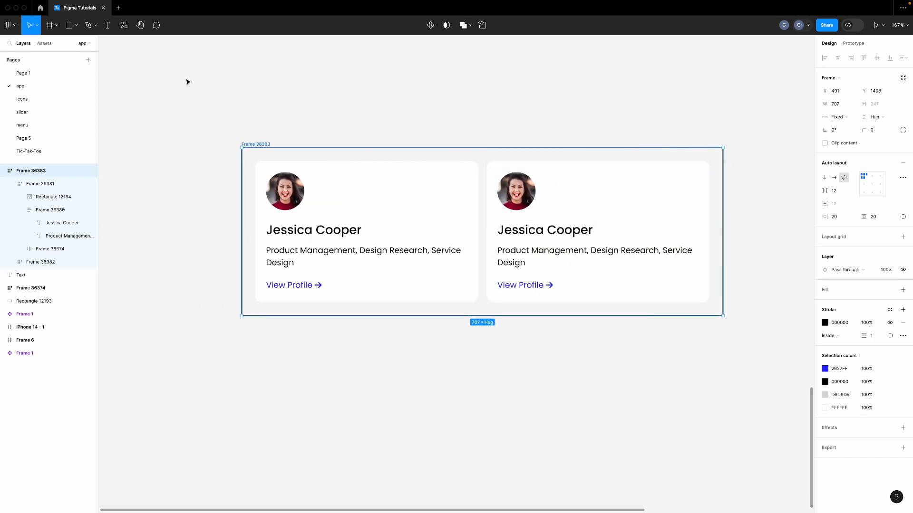
Give the left card's text block a 220 minimum width
click(405, 249)
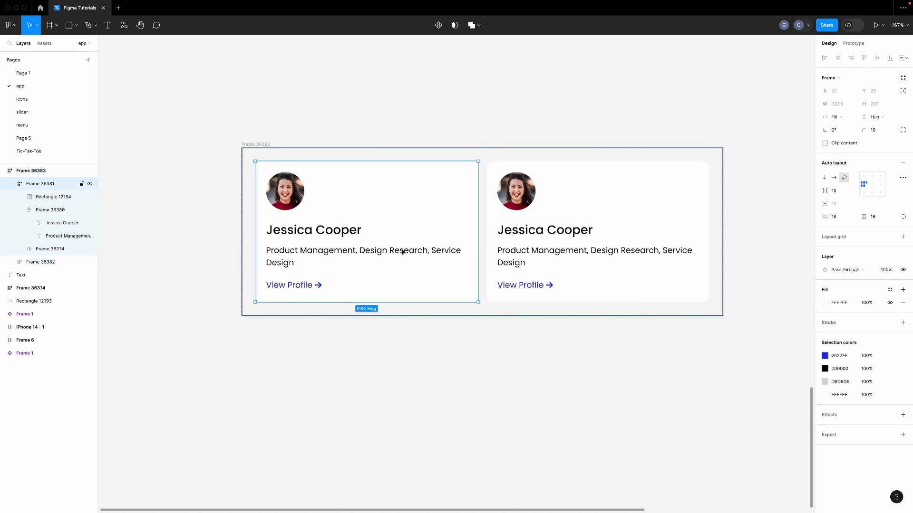
click(404, 251)
click(853, 105)
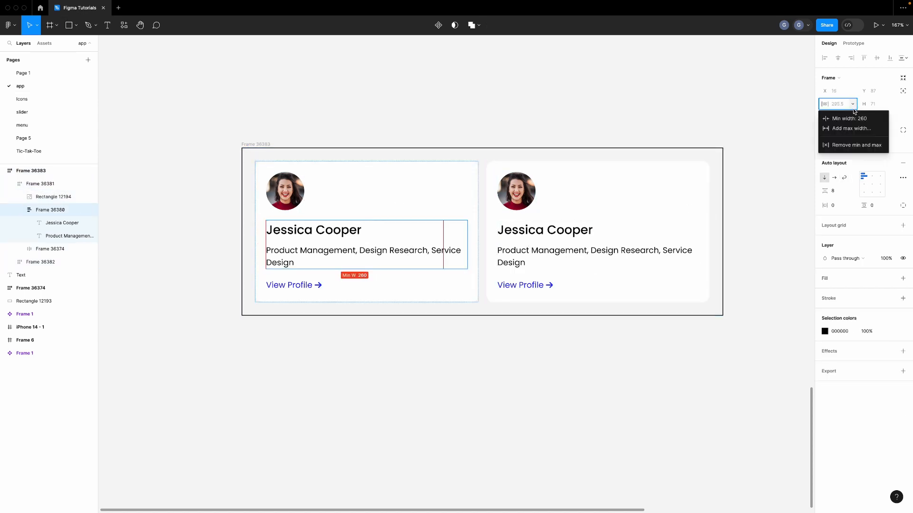
click(854, 118)
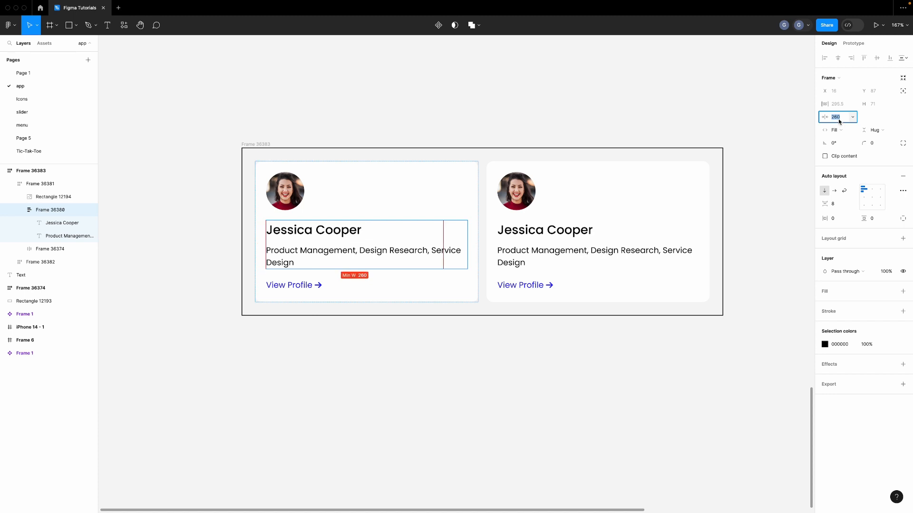
click(844, 119)
key(BackSpace)
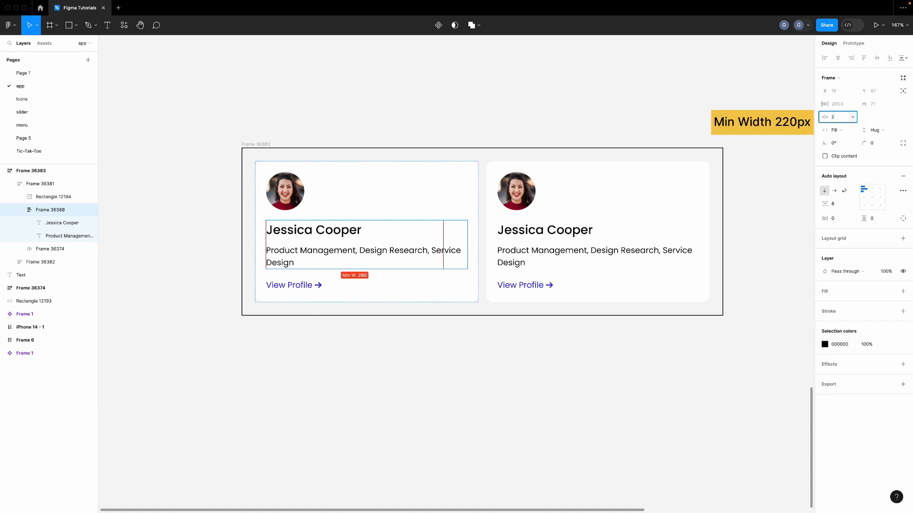
text(20)
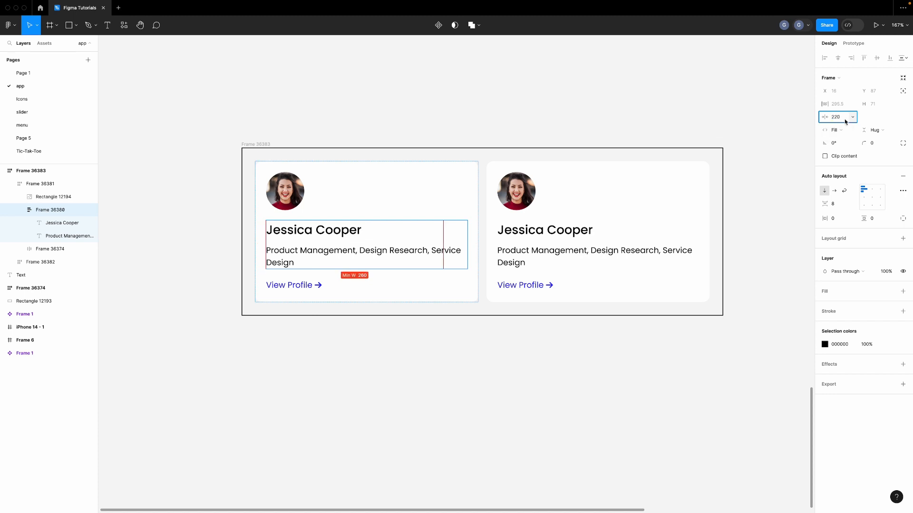
key(Return)
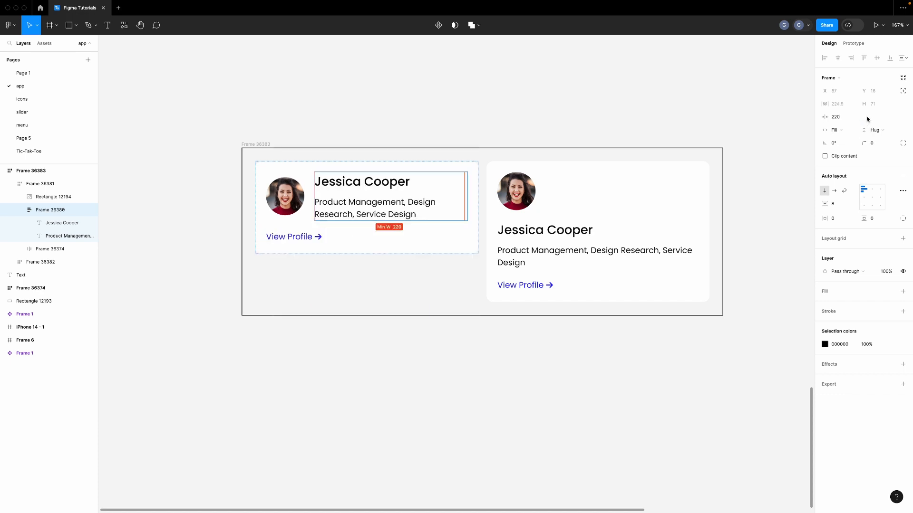
Give the right card's text block the same 220 minimum width
click(588, 238)
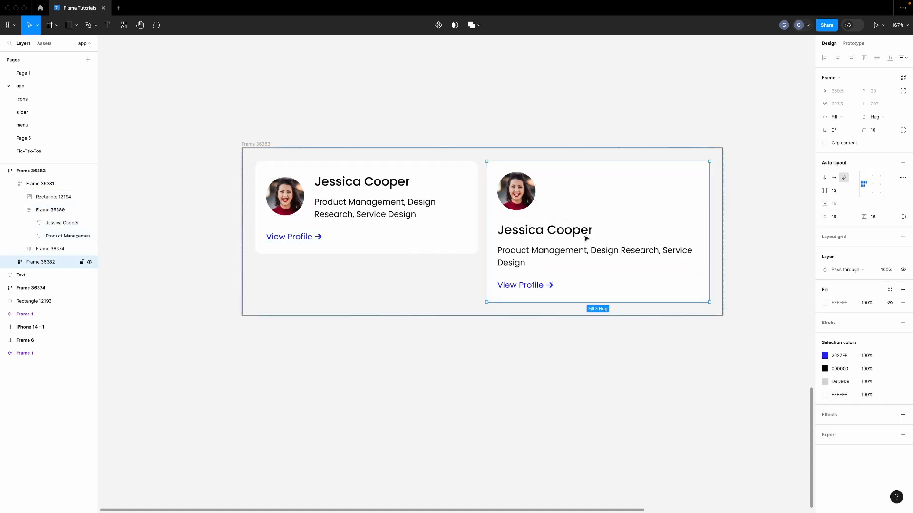
click(588, 238)
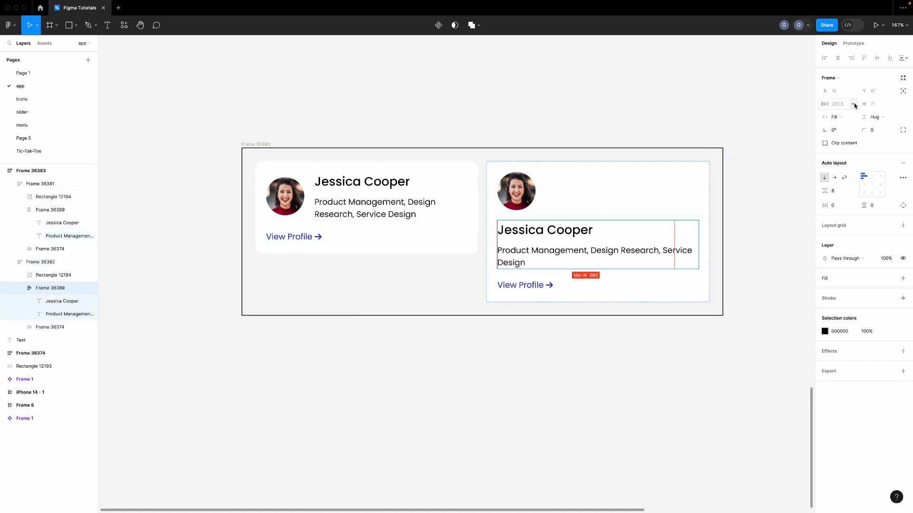
click(851, 117)
click(848, 123)
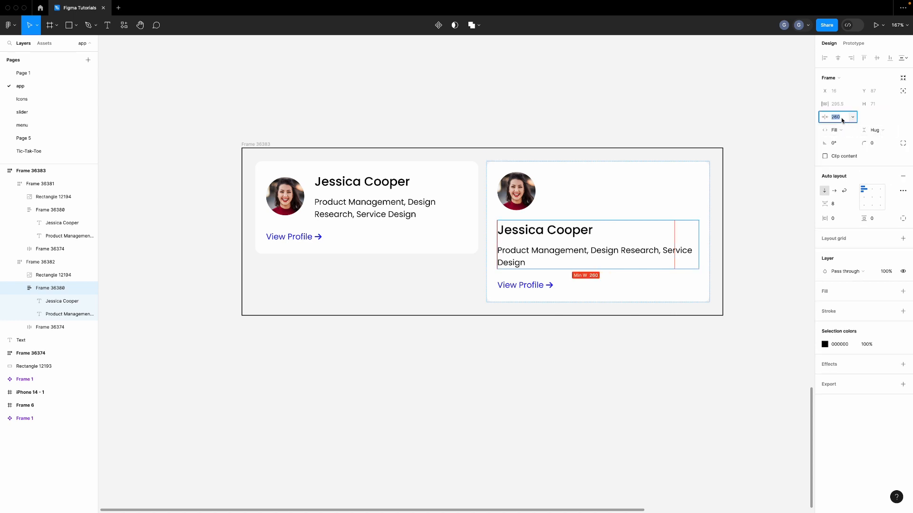
key(Right)
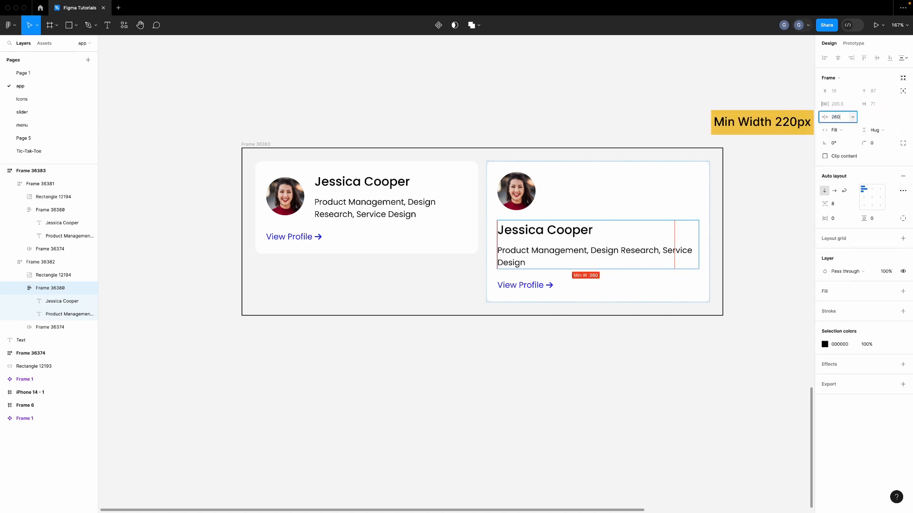
text(2)
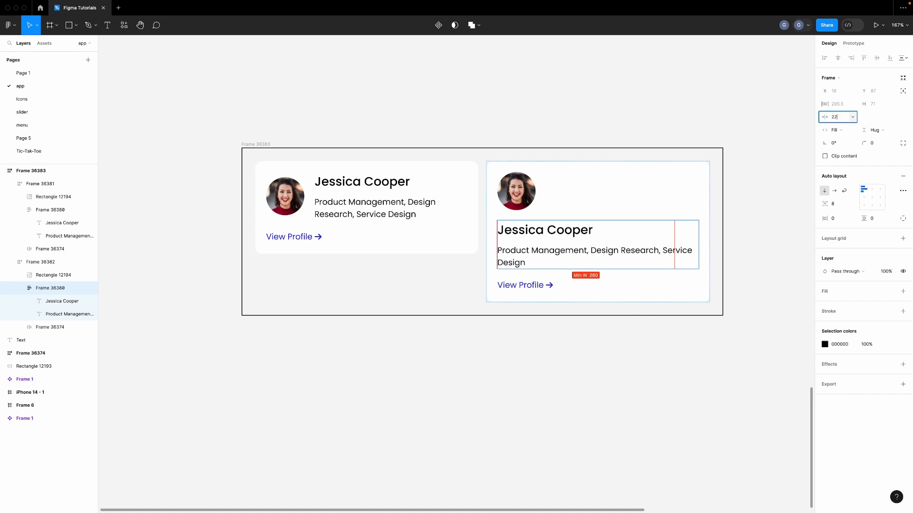
key(Return)
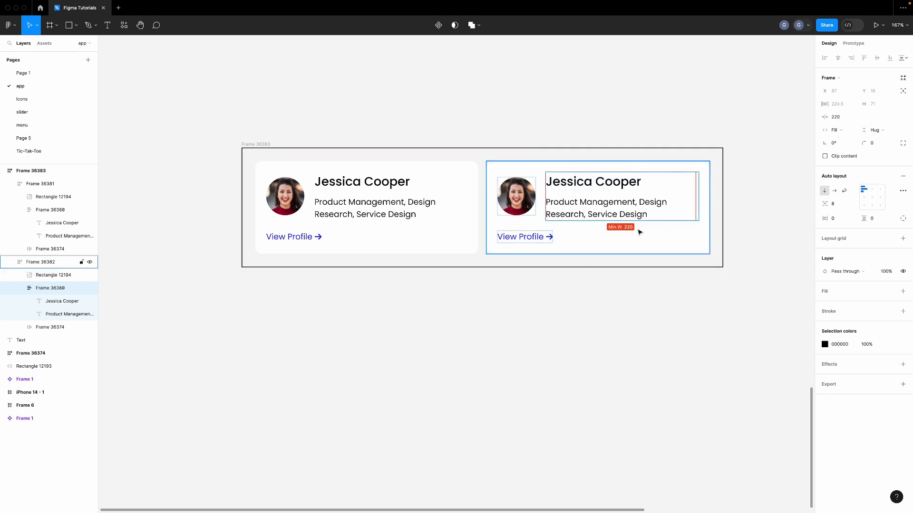
click(434, 238)
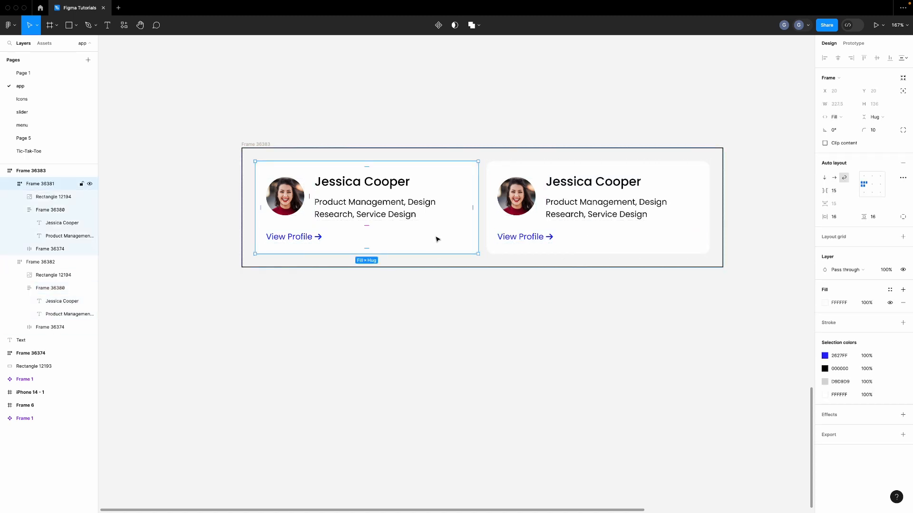
Give both the left and right profile cards a 240 minimum width
click(853, 104)
click(851, 119)
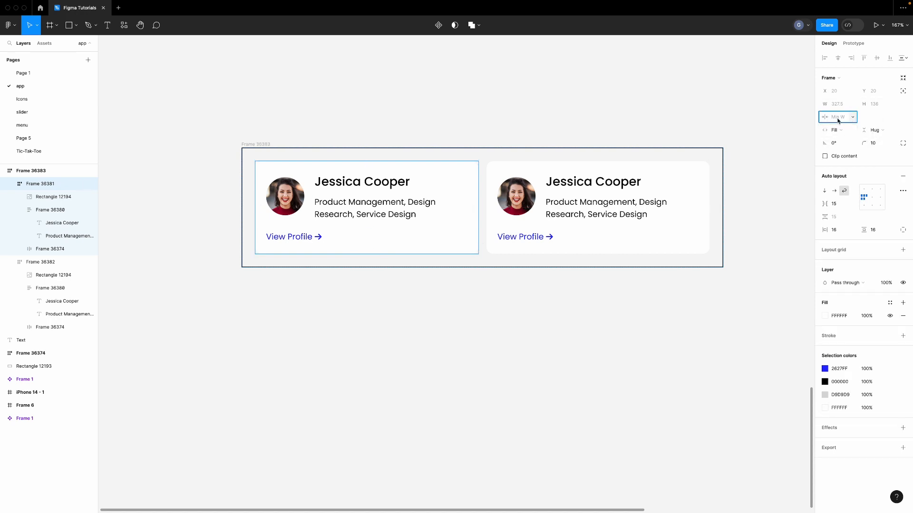
text(240)
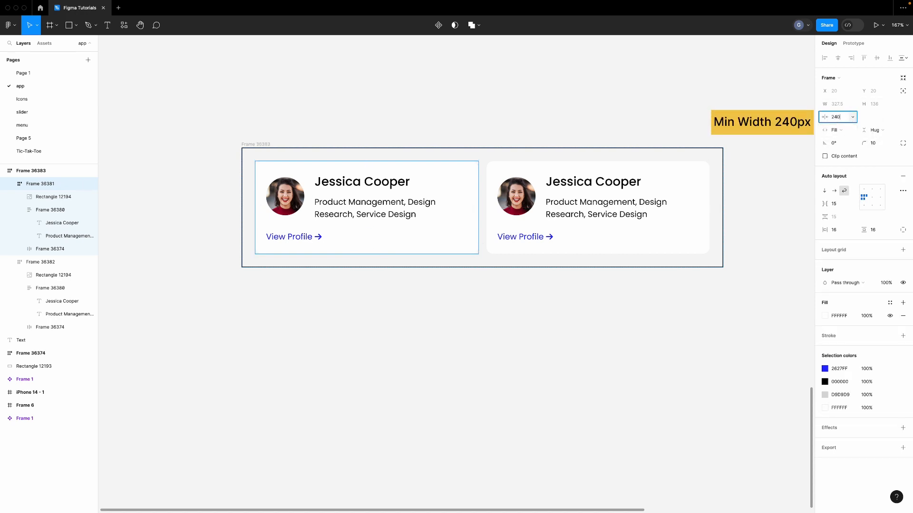
key(Return)
click(647, 176)
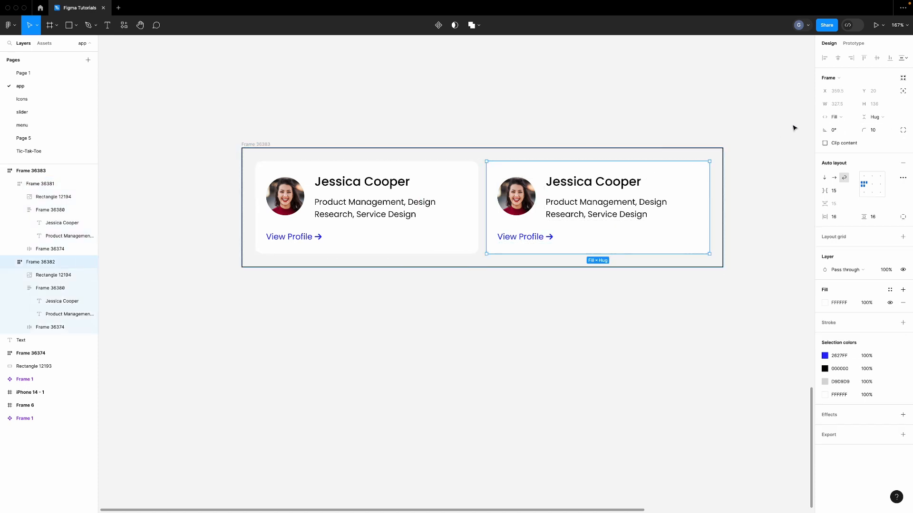
click(852, 103)
click(851, 119)
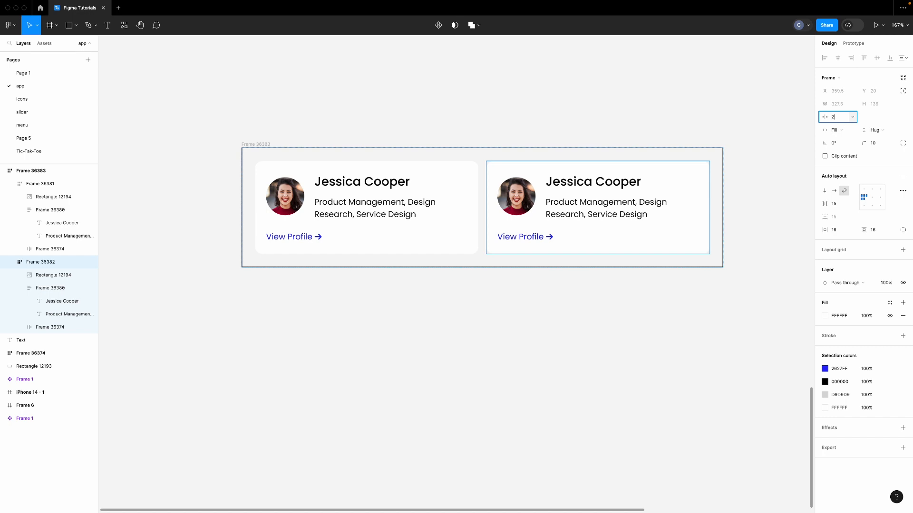
text(40)
click(868, 119)
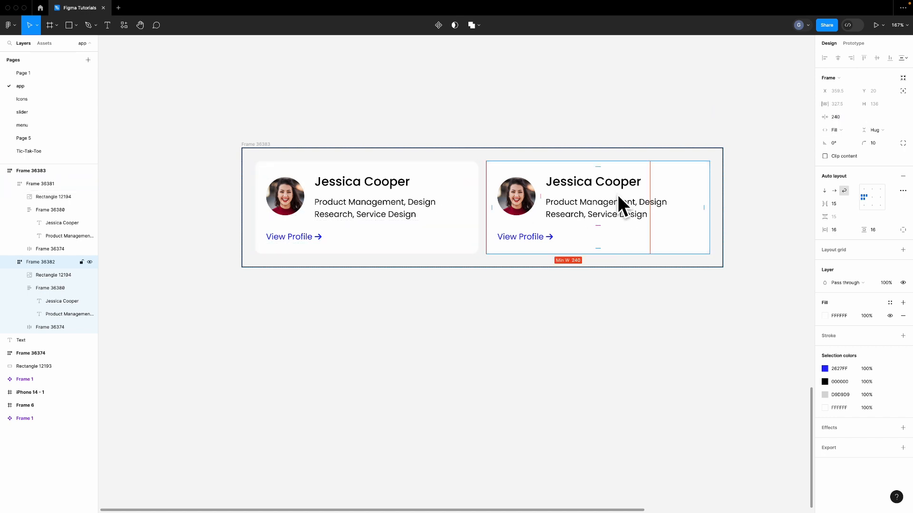
Narrow the card container to 280 so the two cards stack vertically
click(756, 209)
click(719, 208)
drag(721, 208, 431, 205)
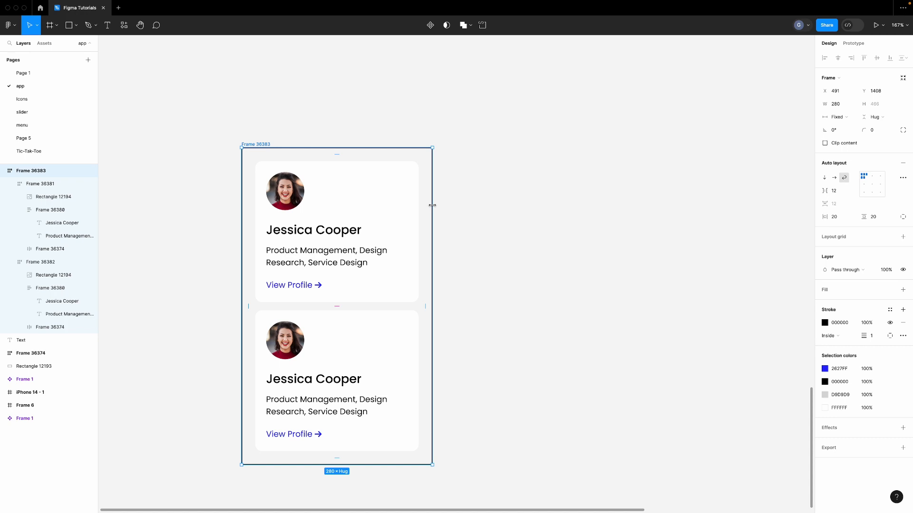
Set a 280 minimum width on the card container
click(852, 105)
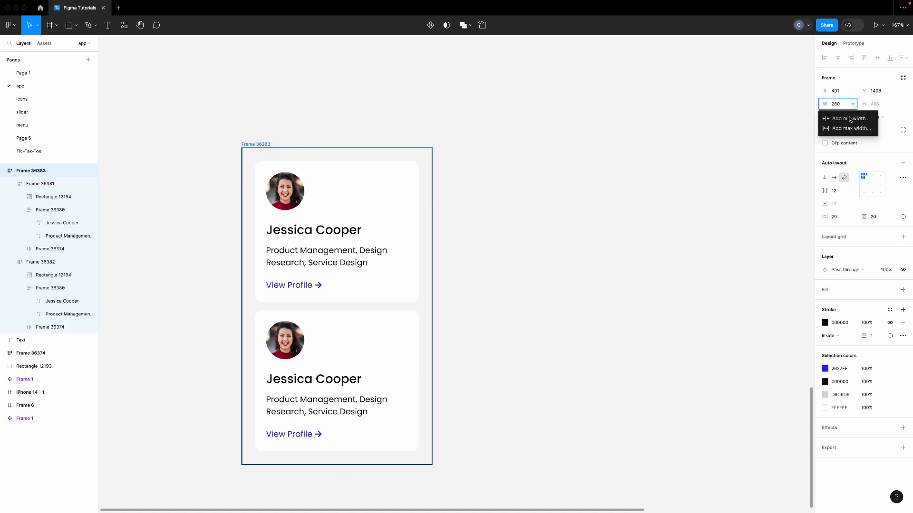
click(849, 120)
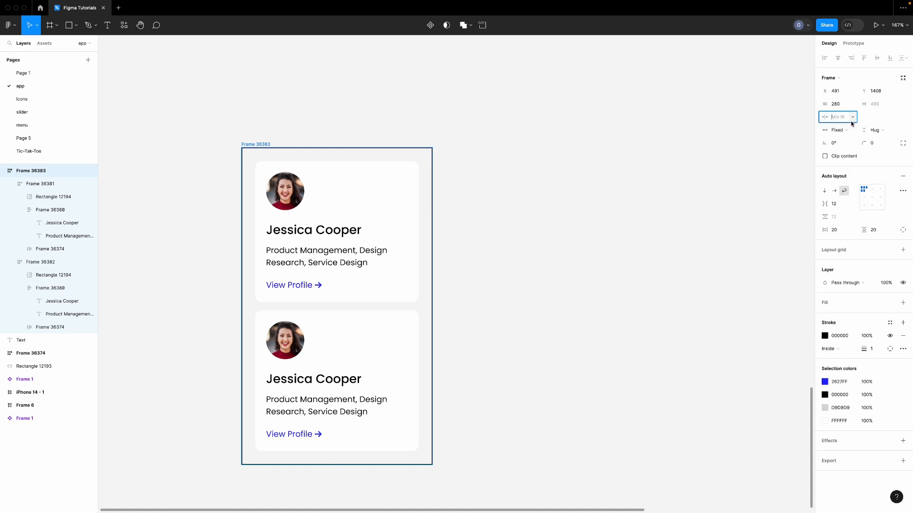
text(280)
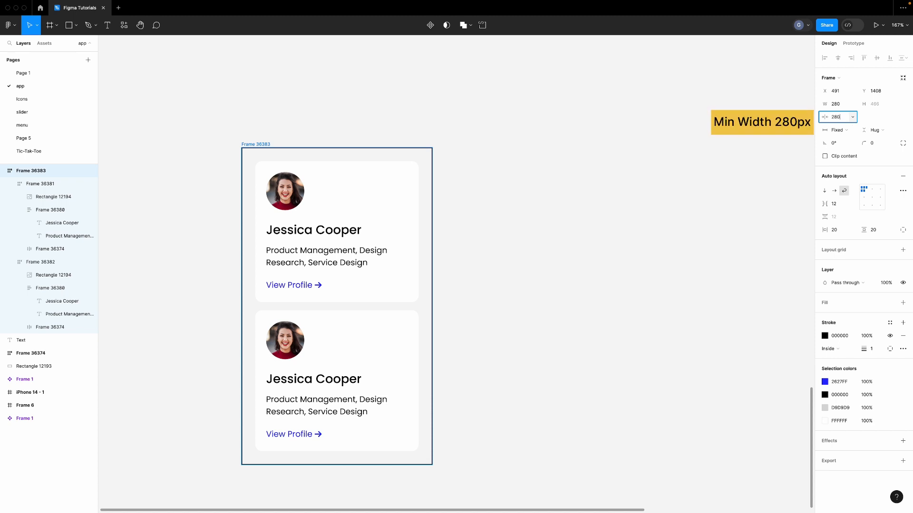
key(Return)
Widen the container to 563 so the two cards sit side by side again
click(465, 249)
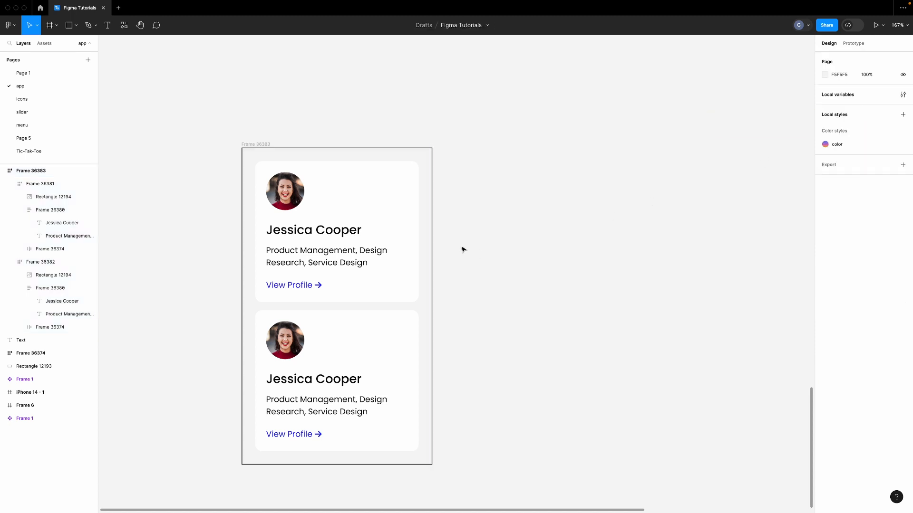
click(431, 251)
drag(432, 251, 468, 245)
Paste two more copies of the profile card into the container, making four cards
scroll(470, 245, left, 5)
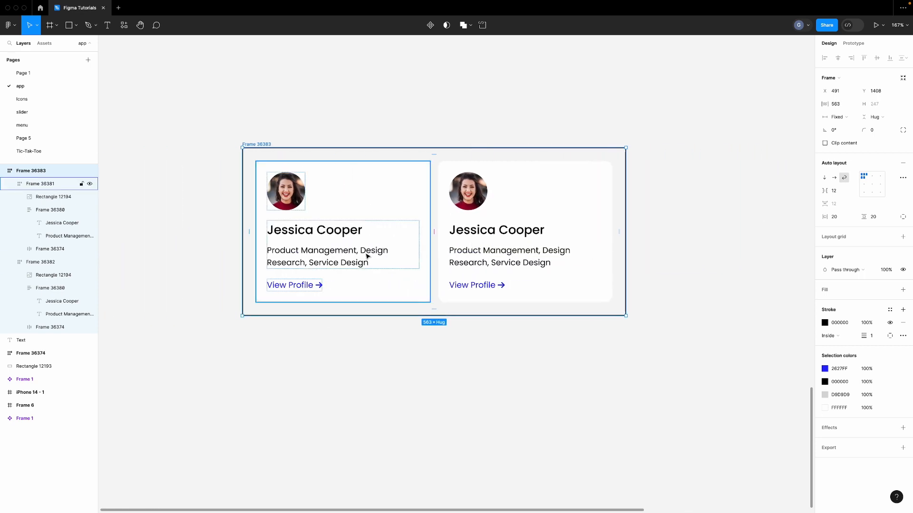
click(499, 236)
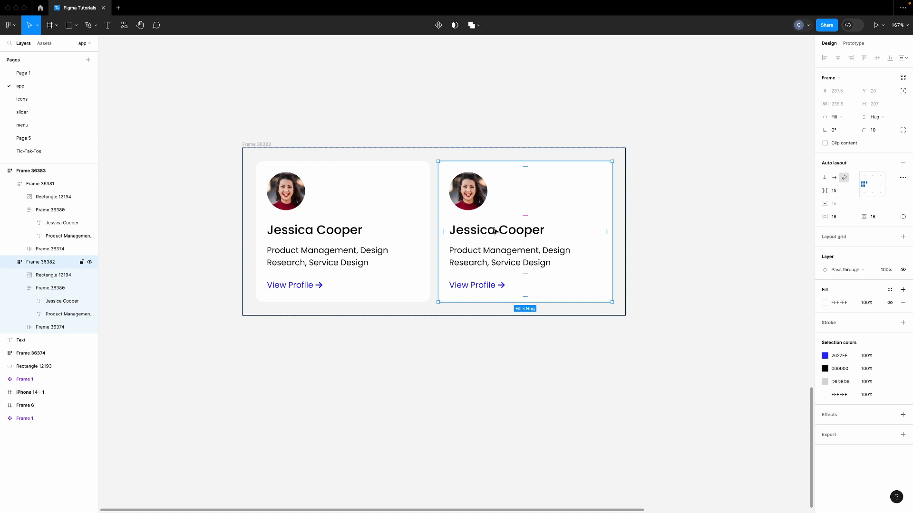
click(620, 196)
key(ctrl+v)
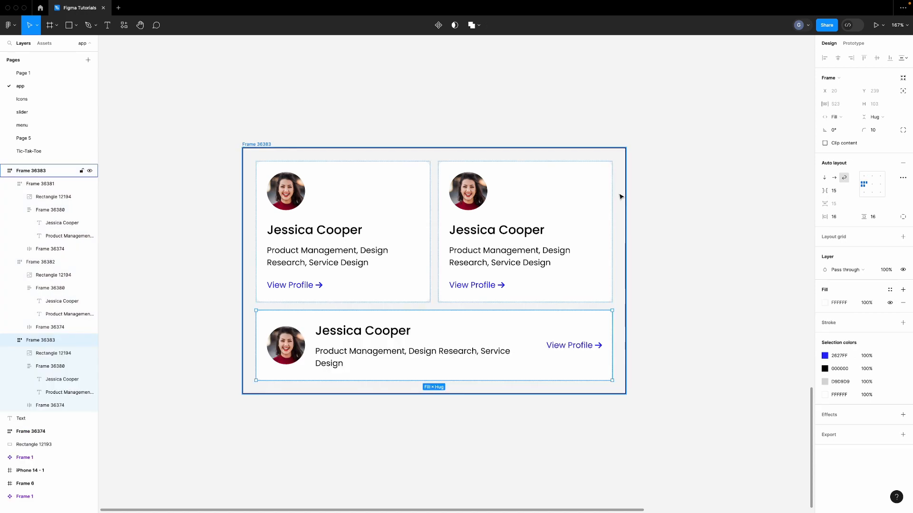
click(620, 197)
key(ctrl+v)
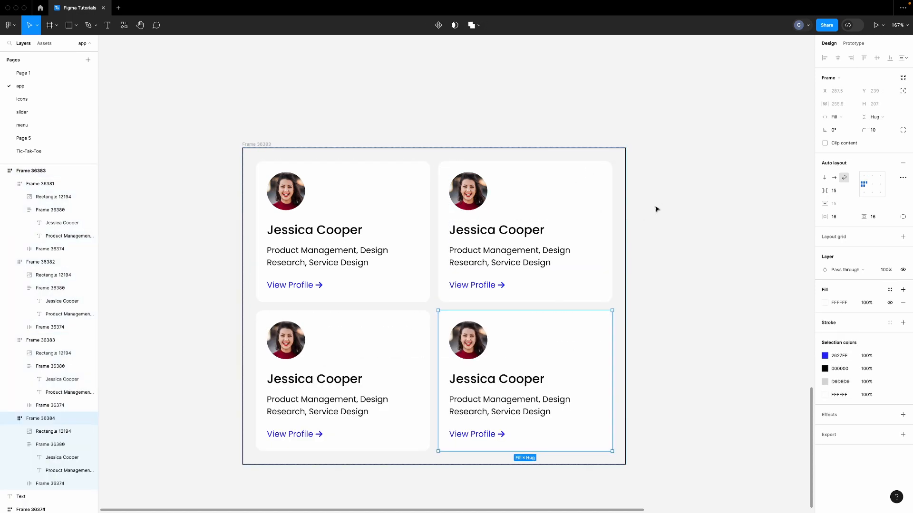
click(622, 253)
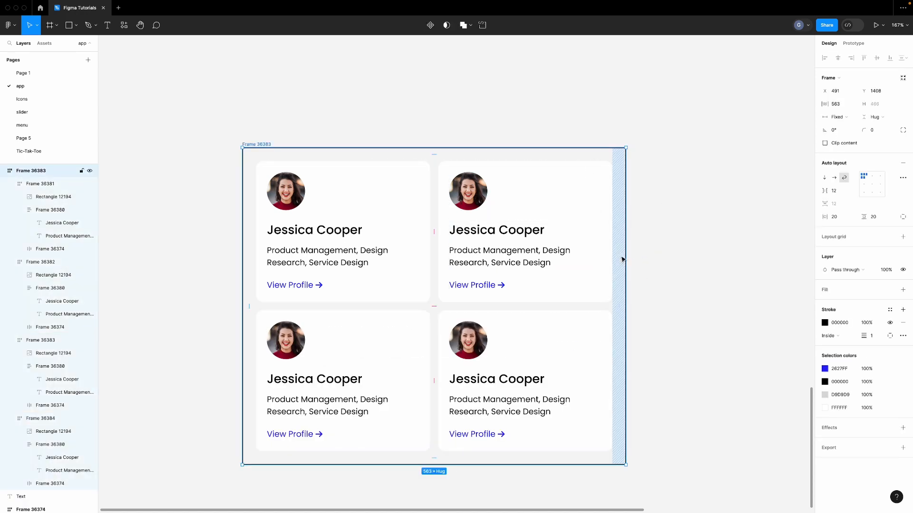
Collapse the four card layers and widen the container to 1081 so all cards share one row
scroll(621, 259, down, 3)
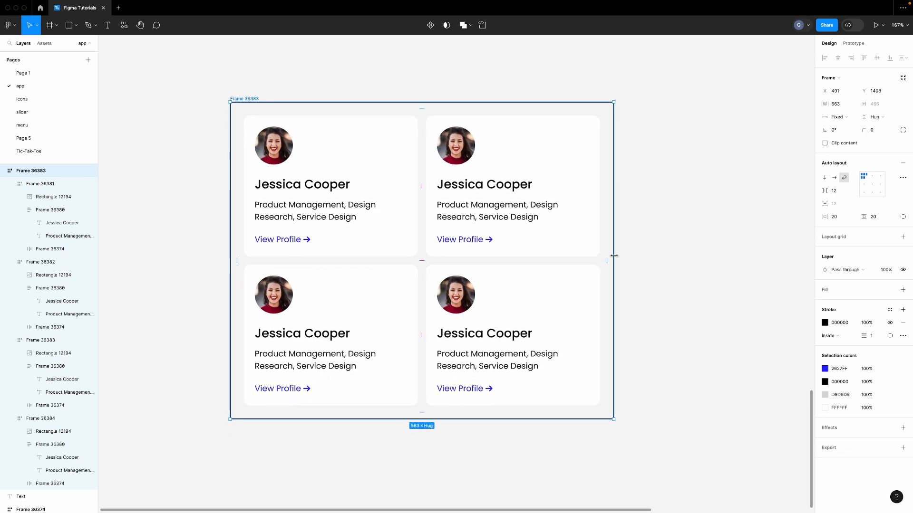
click(10, 184)
click(10, 197)
click(9, 210)
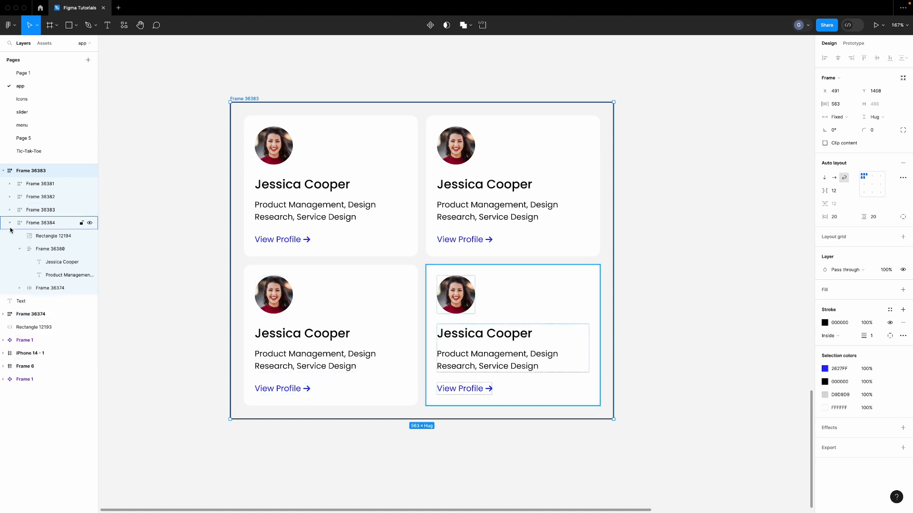
click(10, 224)
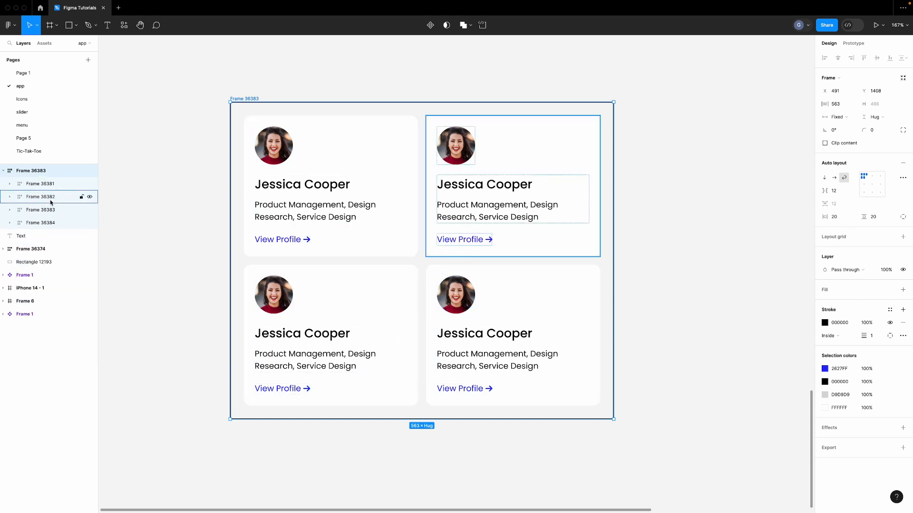
click(634, 199)
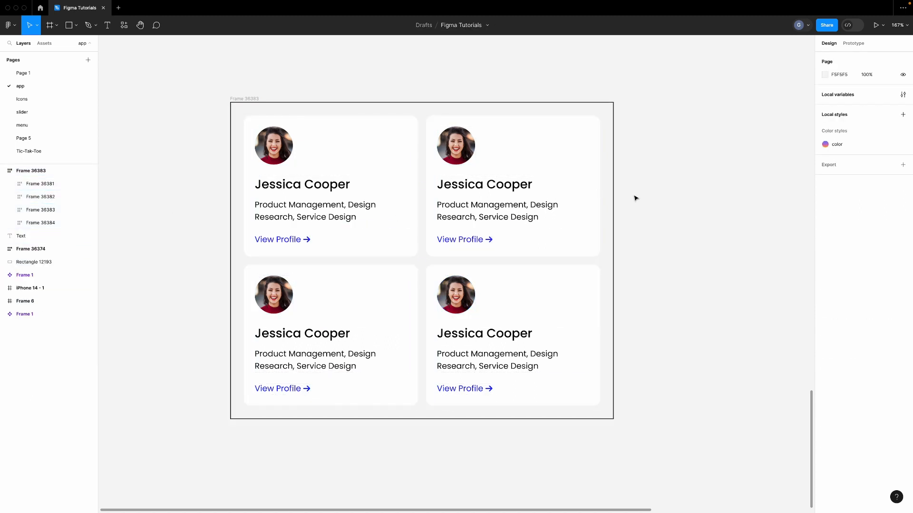
drag(608, 184, 624, 183)
click(662, 218)
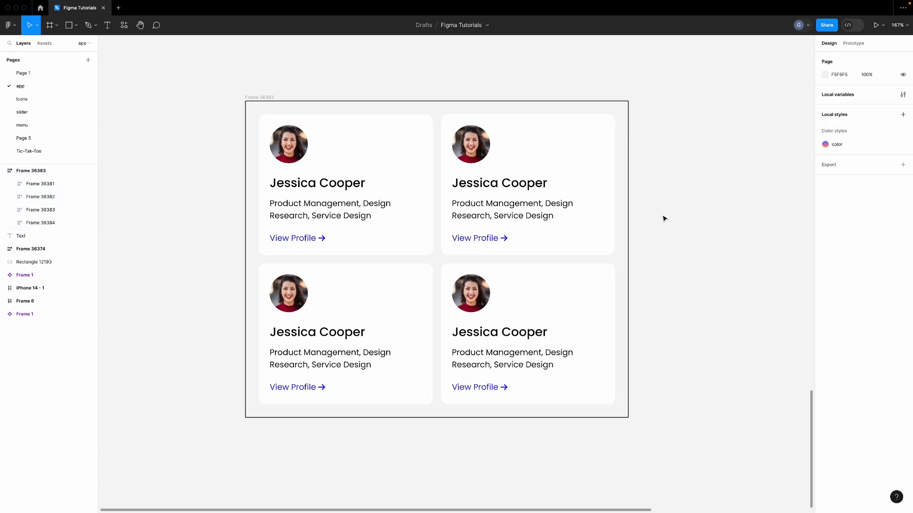
click(626, 219)
drag(627, 217, 802, 215)
Widen the container and give it a 1366 maximum width
scroll(531, 235, down, 5)
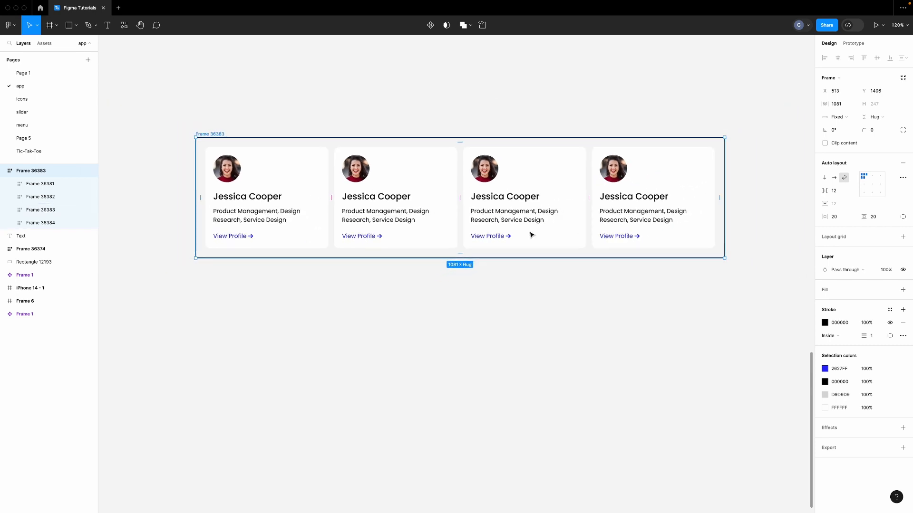
drag(723, 181, 766, 181)
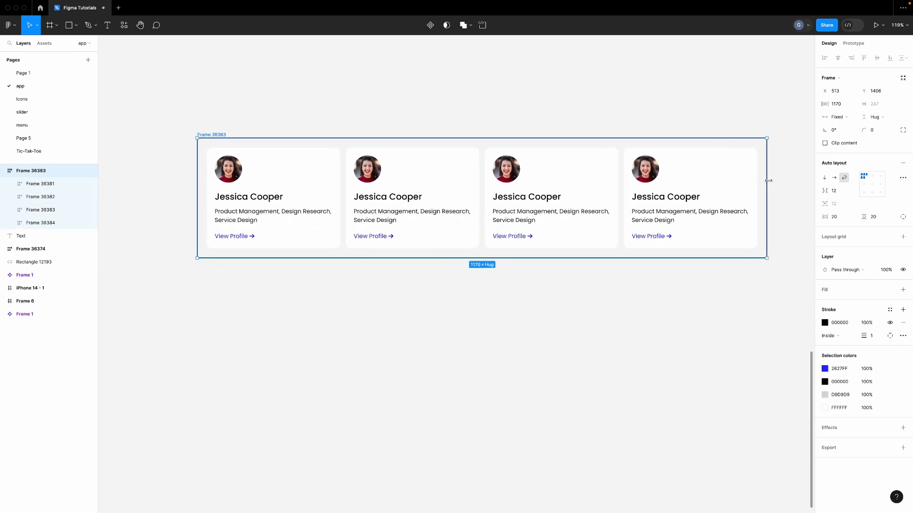
click(852, 104)
click(853, 128)
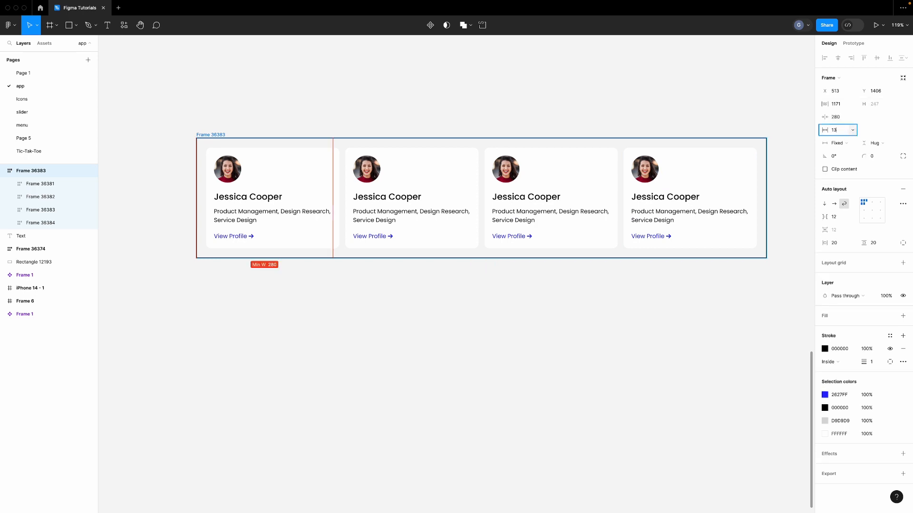
key(Return)
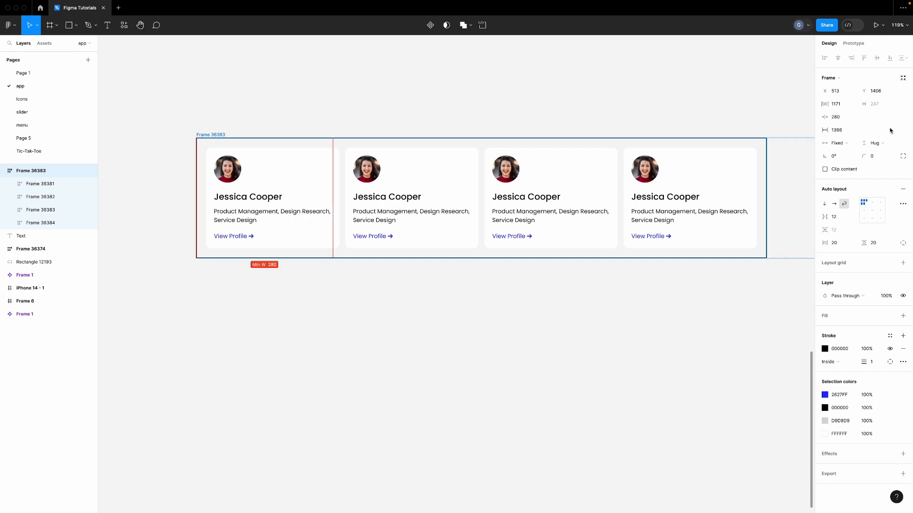
scroll(780, 175, right, 3)
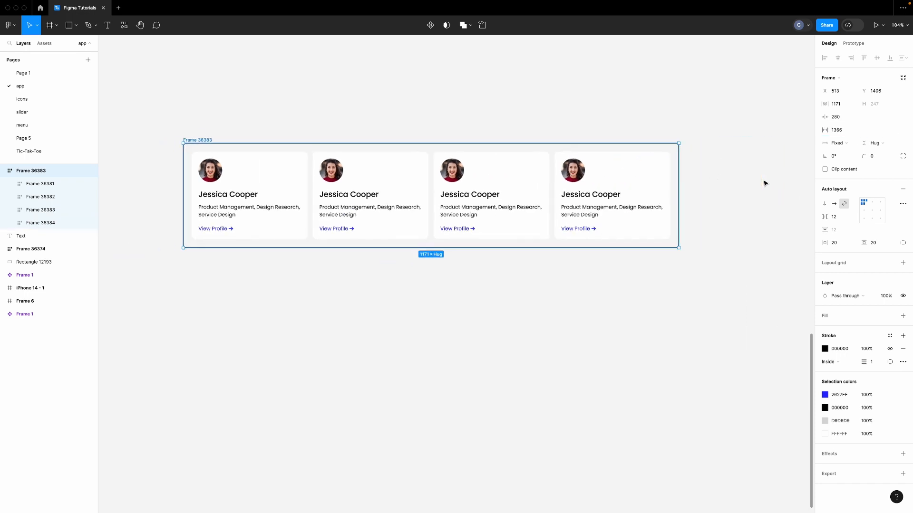
scroll(766, 181, down, 2)
drag(678, 187, 739, 189)
Lower the container's maximum width to 1300 and test it by resizing the frame
click(853, 106)
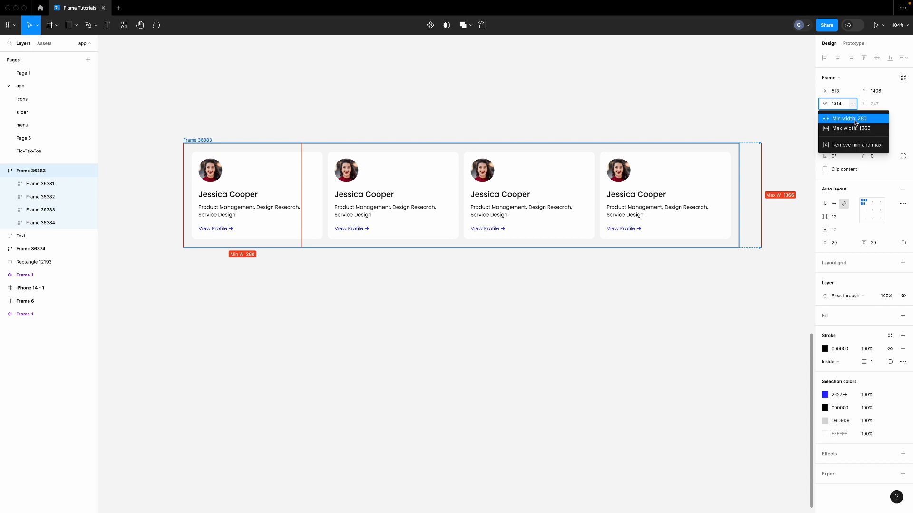
click(844, 127)
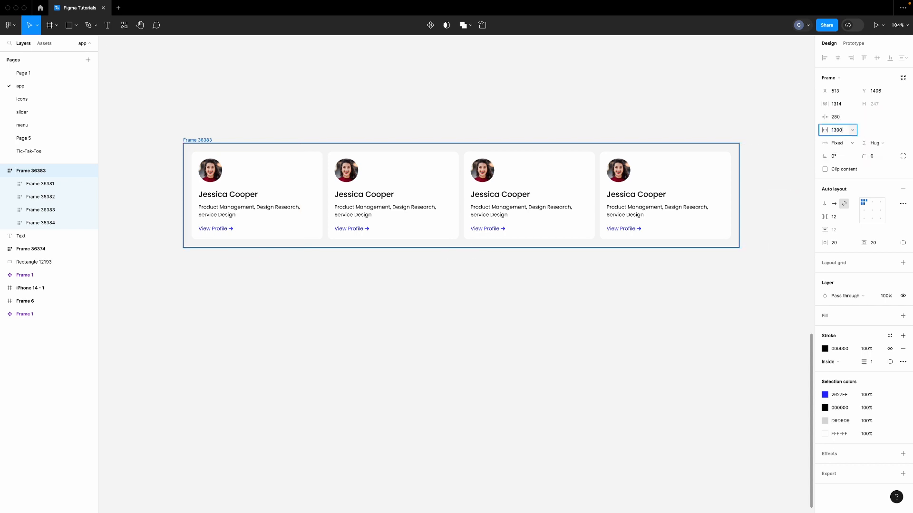
text(1300)
key(Return)
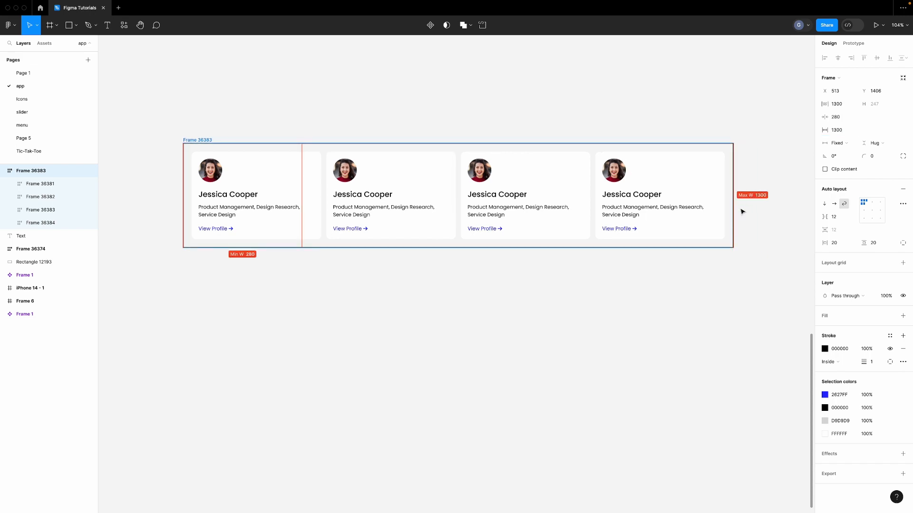
drag(735, 217, 762, 232)
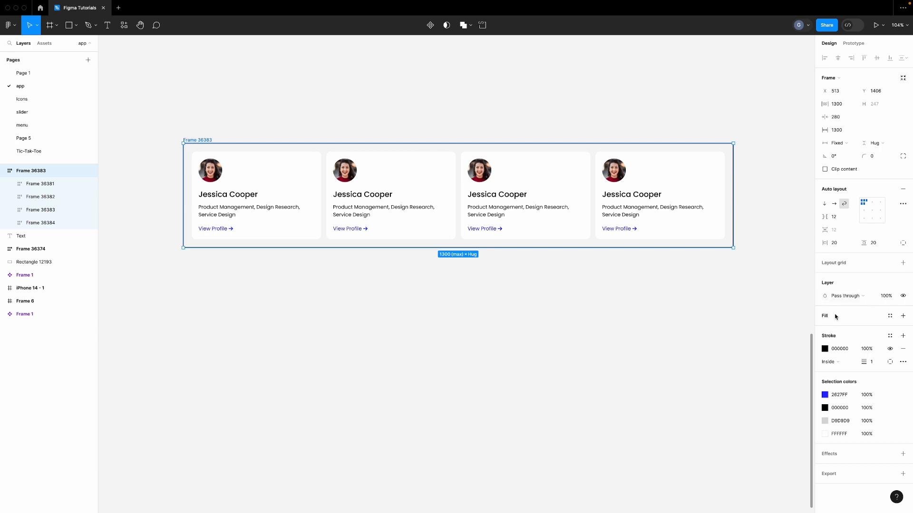
Give the card container a white FFFFFF fill and remove its black outline
click(745, 251)
click(723, 250)
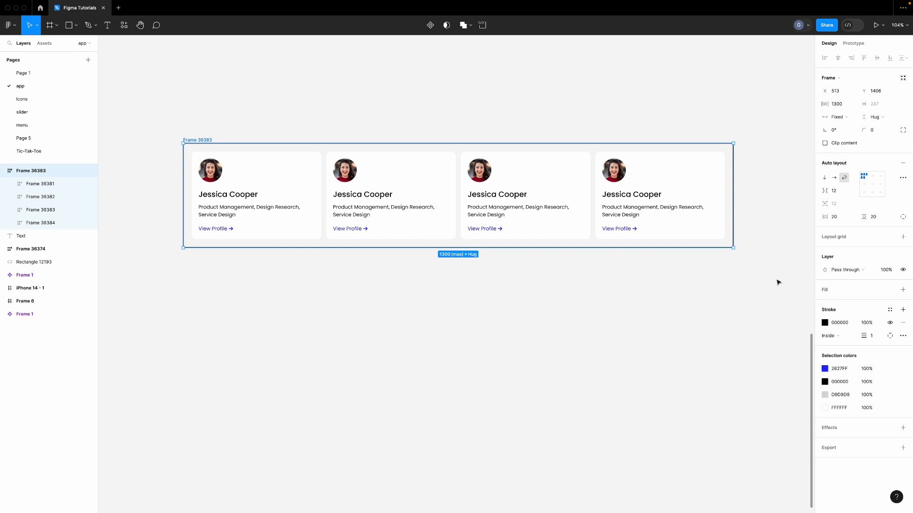
click(903, 290)
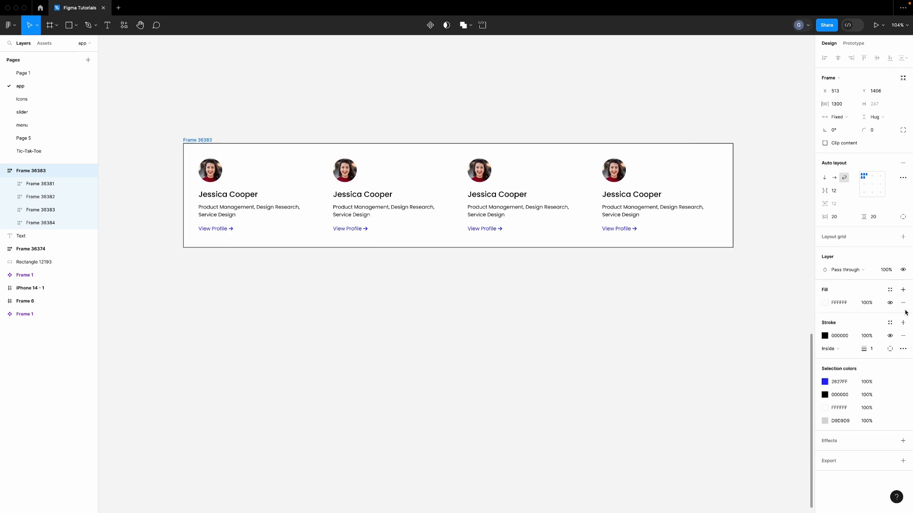
click(902, 336)
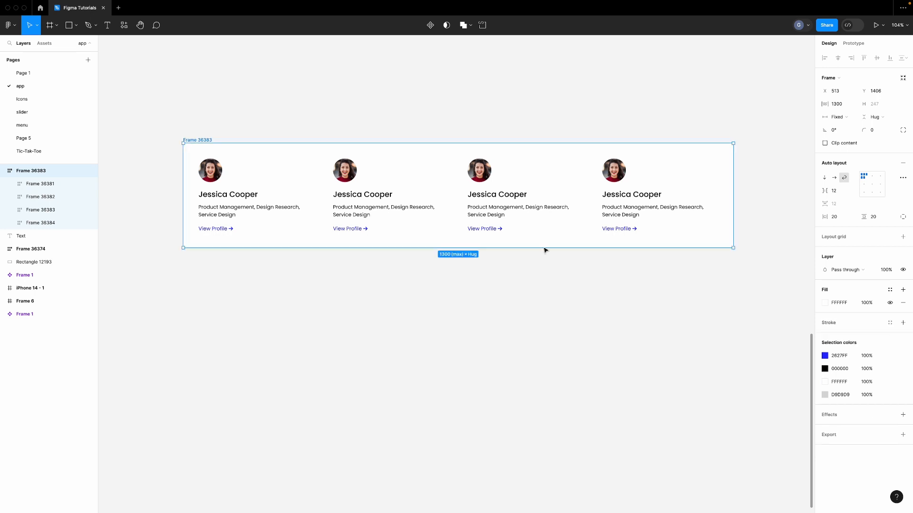
Add the first, second, third and fourth profile cards to one selection
click(232, 170)
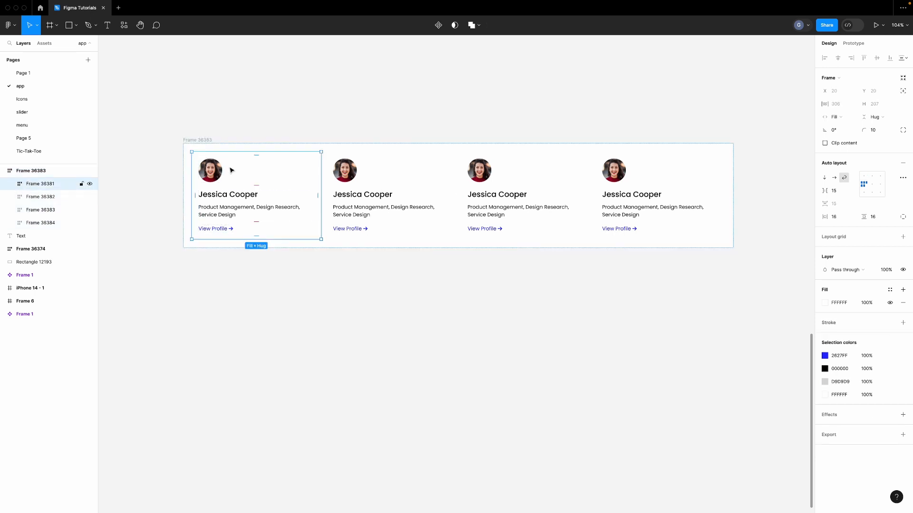
shift+click(372, 173)
shift+click(520, 177)
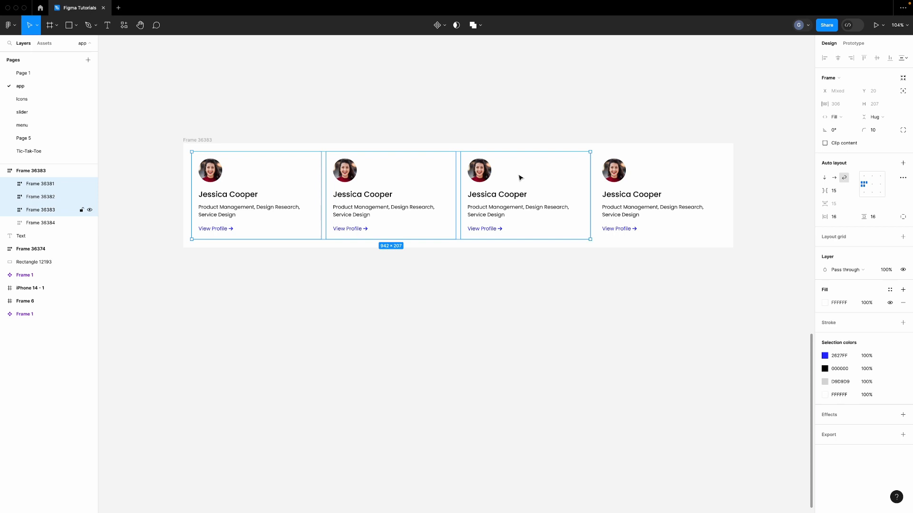
shift+click(633, 171)
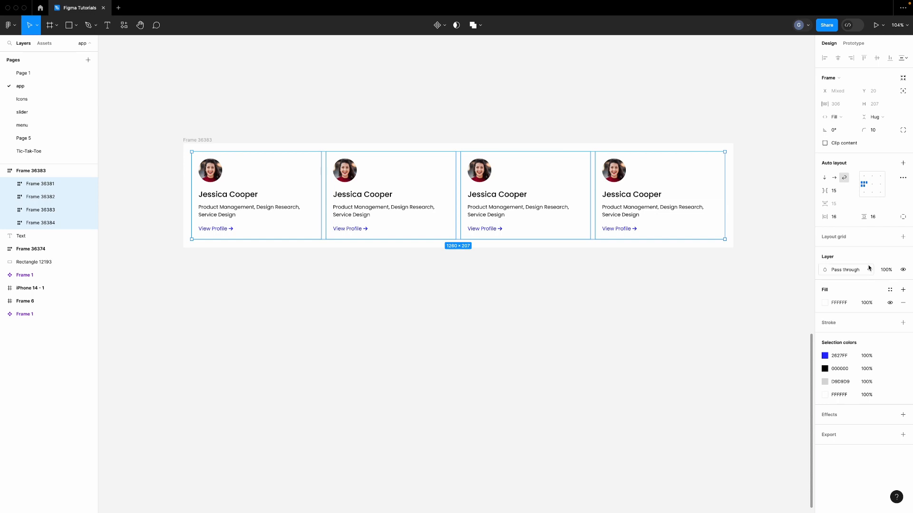
Change the cards' shared fill to a linear gradient from pale pink to pale yellow FFF9E2
click(825, 304)
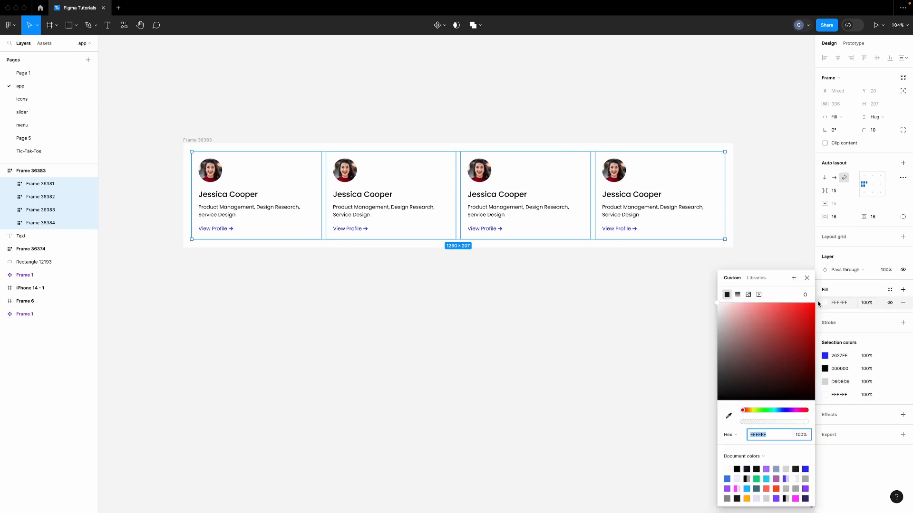
click(738, 295)
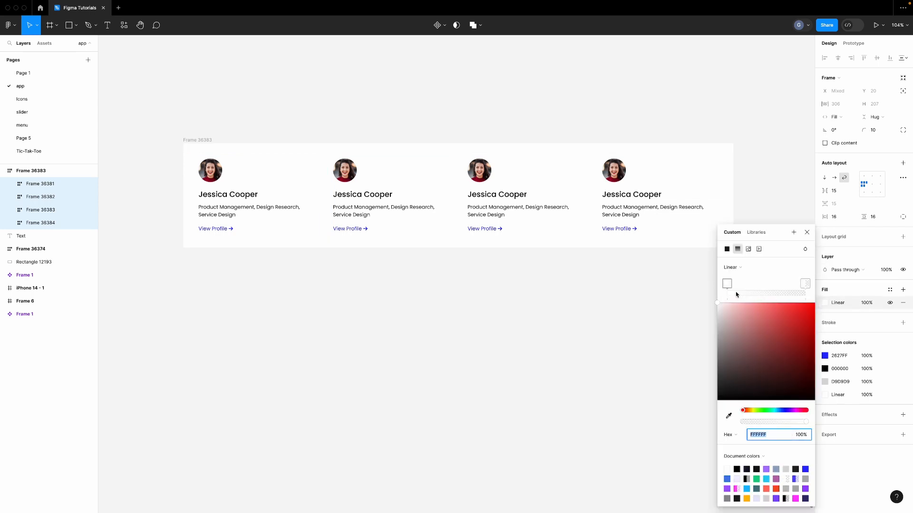
drag(724, 312, 723, 305)
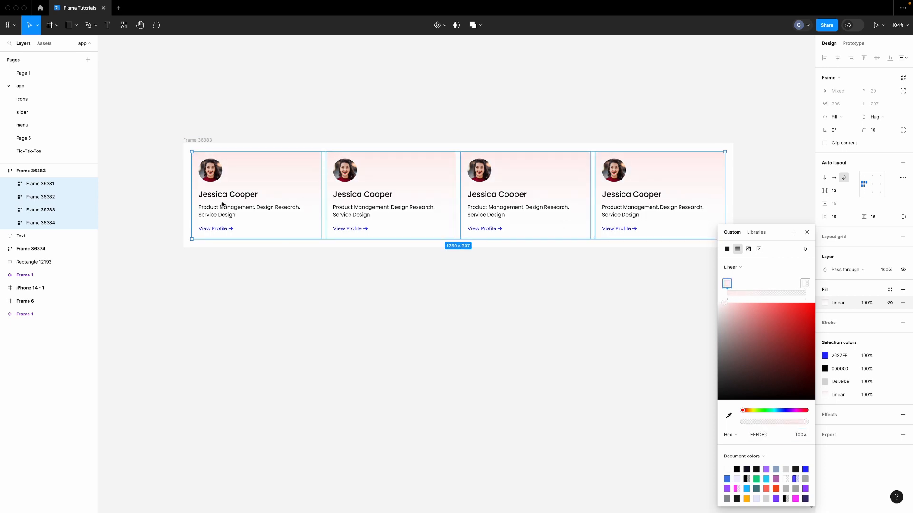
click(803, 285)
drag(787, 424, 829, 422)
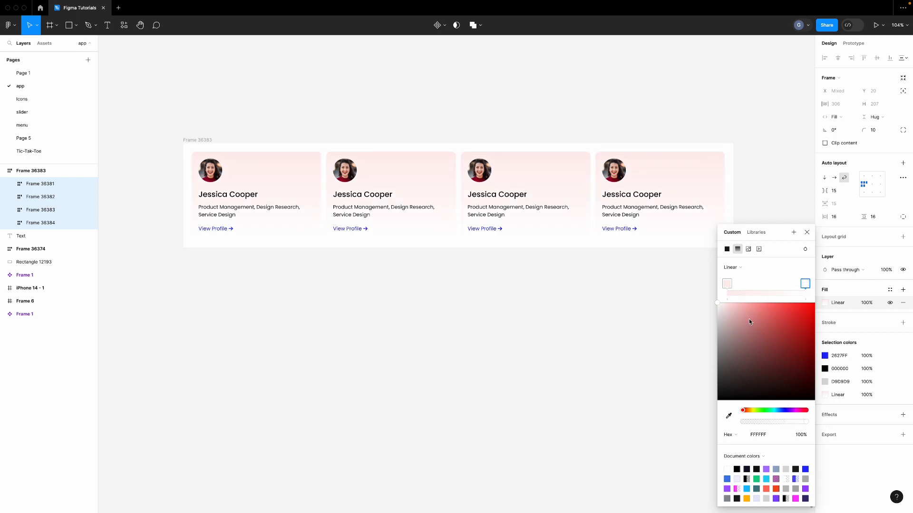
drag(730, 313, 728, 303)
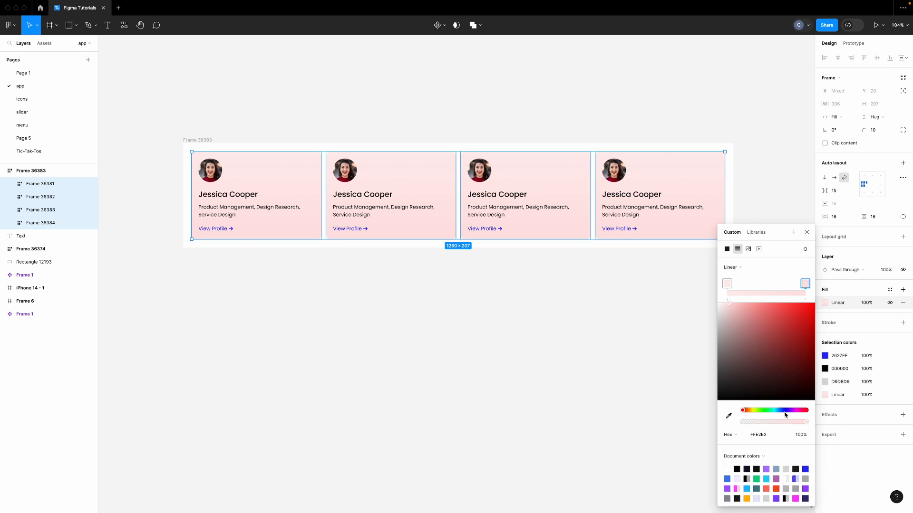
drag(747, 412, 750, 411)
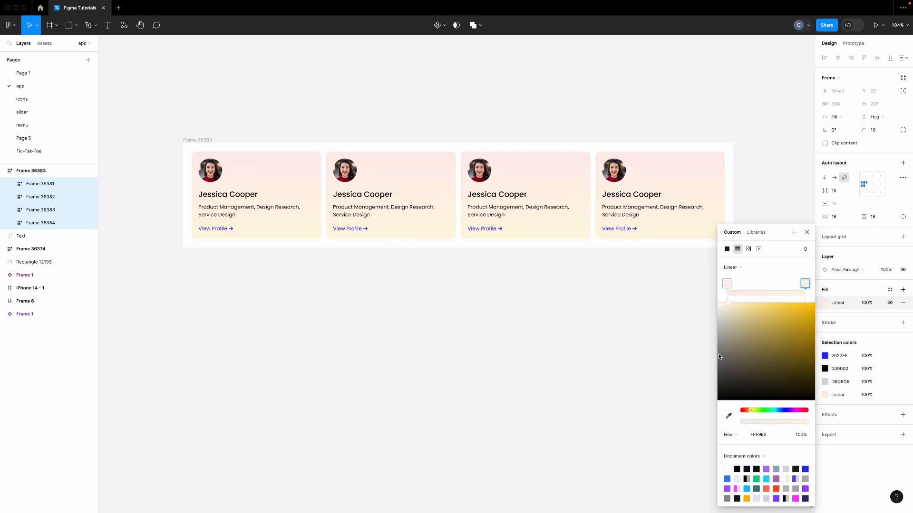
scroll(661, 240, up, 3)
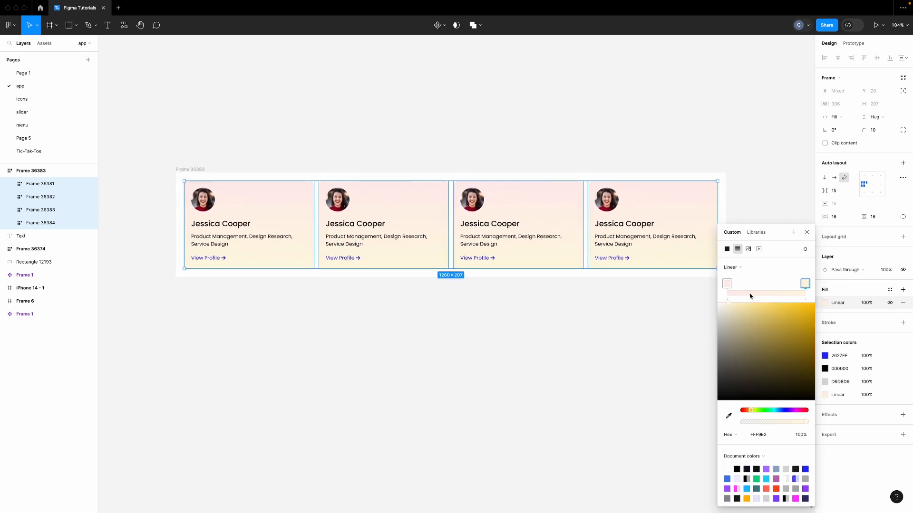
click(726, 284)
click(749, 271)
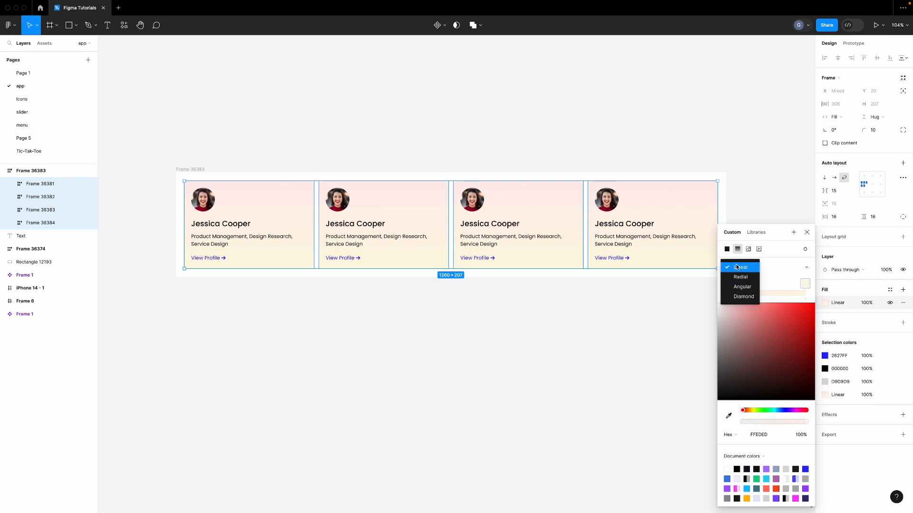
click(795, 275)
click(563, 312)
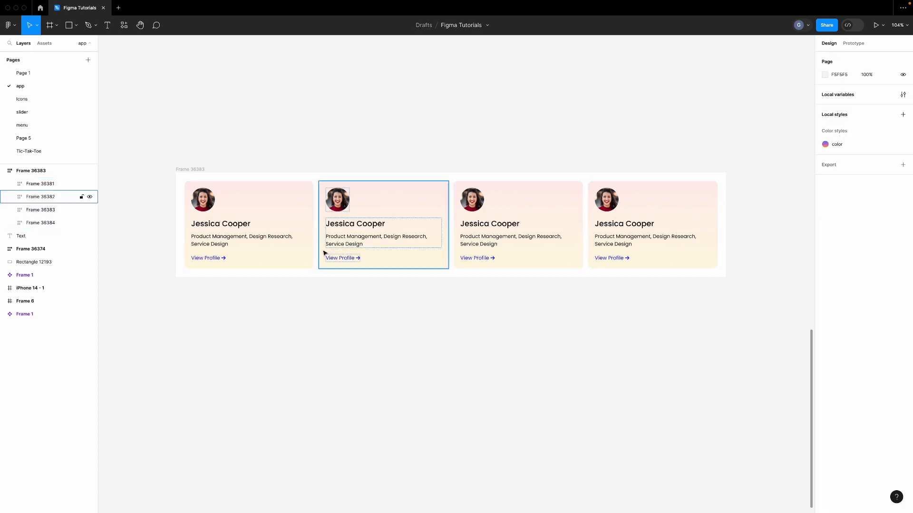
Angle the first card's gradient diagonally from its top-left to bottom-right corner
click(292, 246)
click(826, 304)
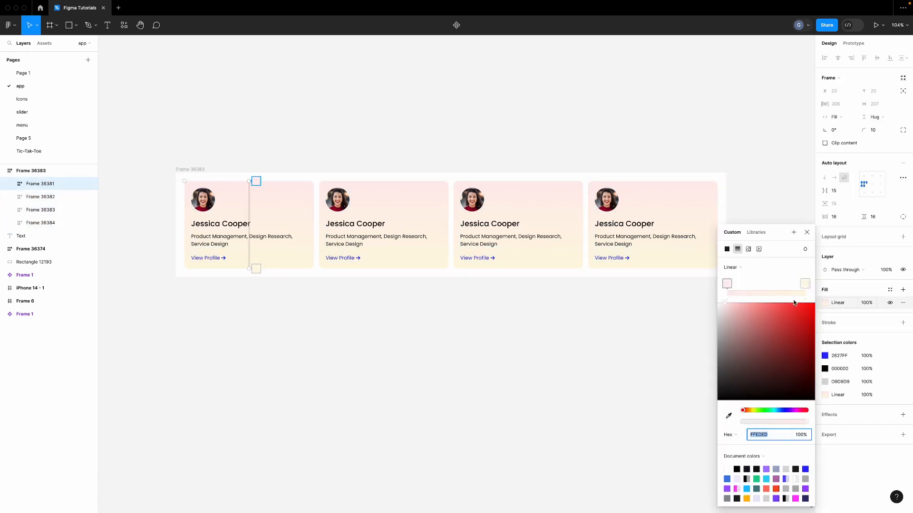
drag(248, 185, 188, 183)
drag(248, 267, 315, 271)
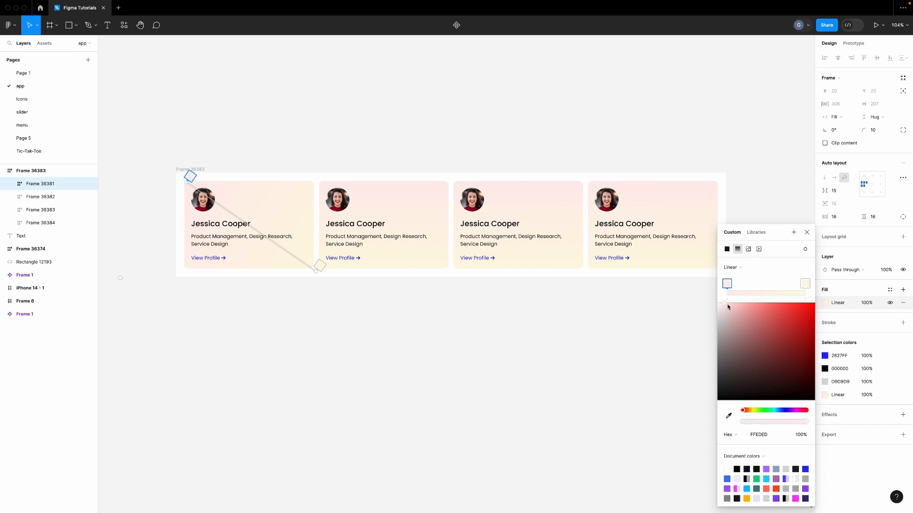
Set the first card's gradient stops to pale cream and mint D0FFDD
drag(725, 307, 728, 306)
drag(743, 411, 752, 413)
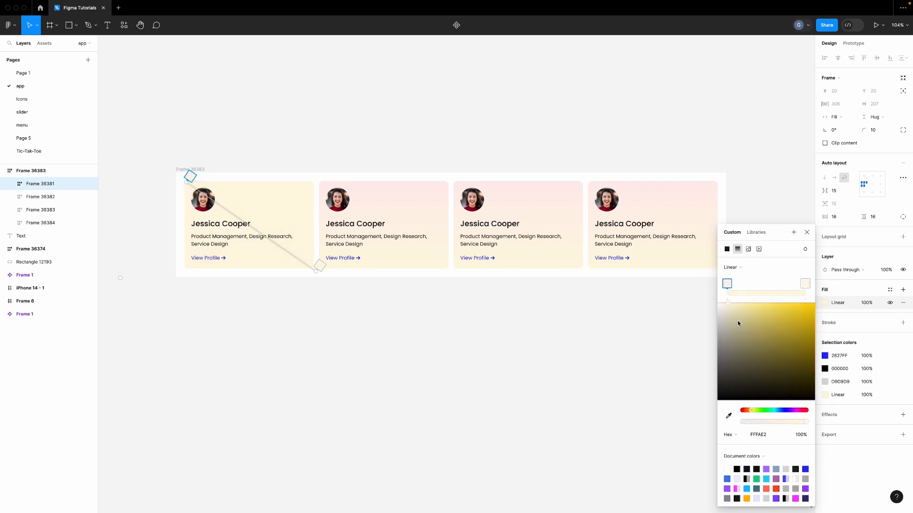
drag(735, 310, 739, 309)
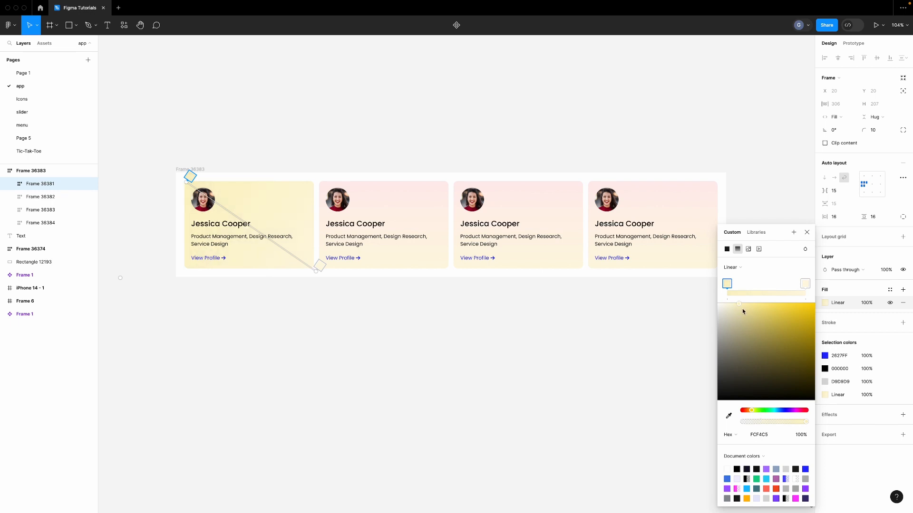
click(806, 284)
drag(753, 413, 767, 411)
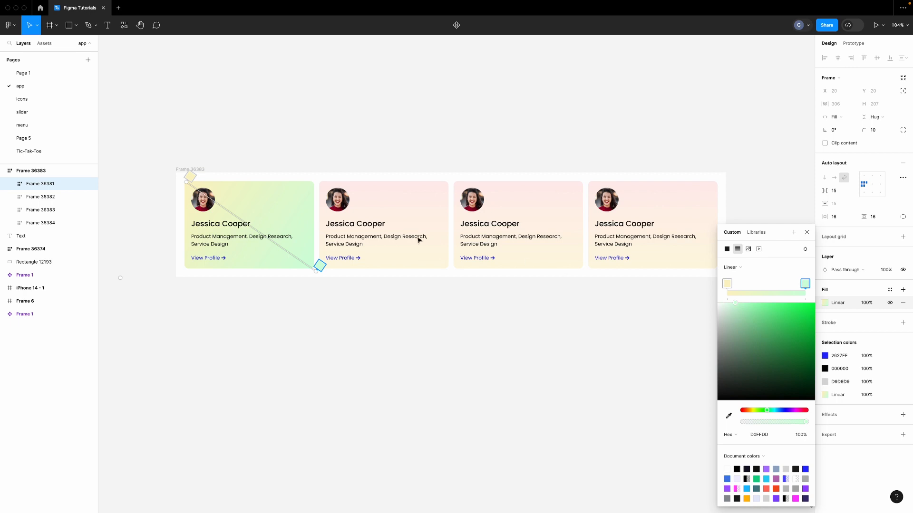
click(807, 232)
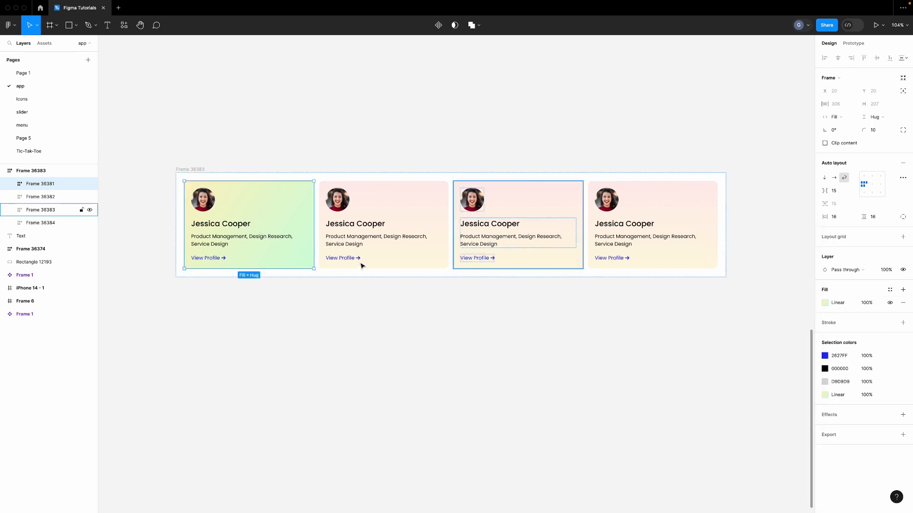
Change the first card's View Profile link colour from blue 2627FF to red DE1616
click(826, 357)
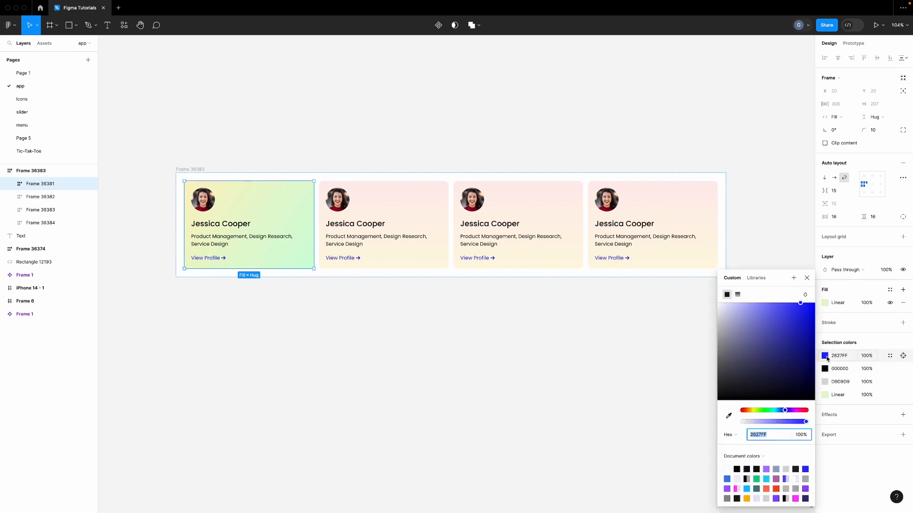
click(805, 315)
drag(785, 410, 738, 414)
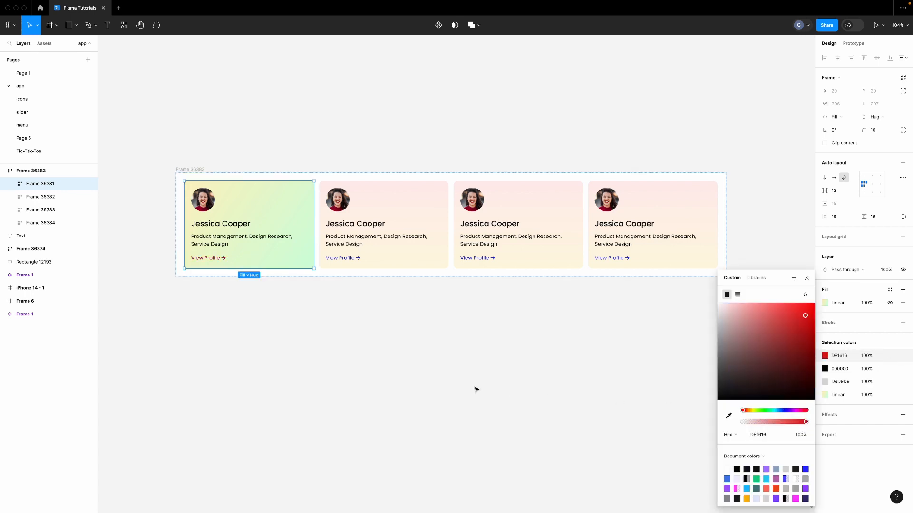
click(410, 262)
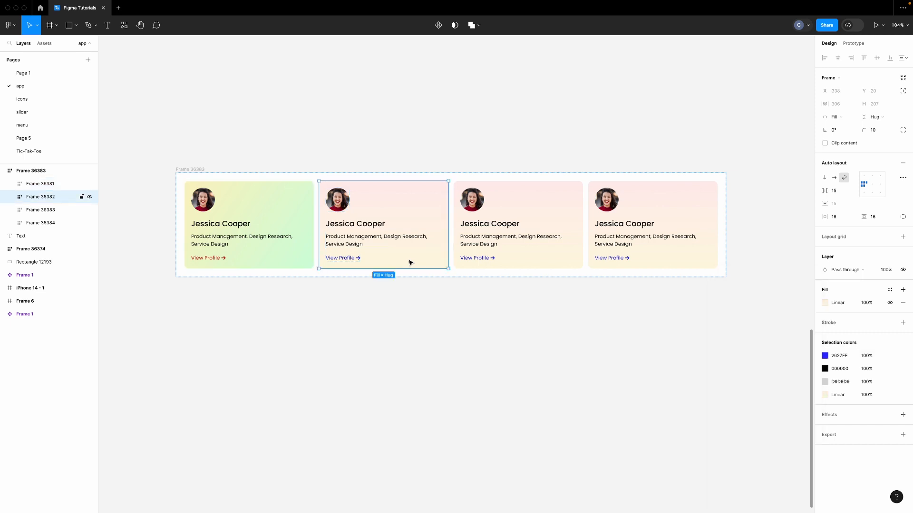
Run the second card's gradient diagonally, corner to corner, from pale green to light blue D2EAFF
click(826, 303)
drag(391, 181, 325, 176)
drag(387, 270, 452, 271)
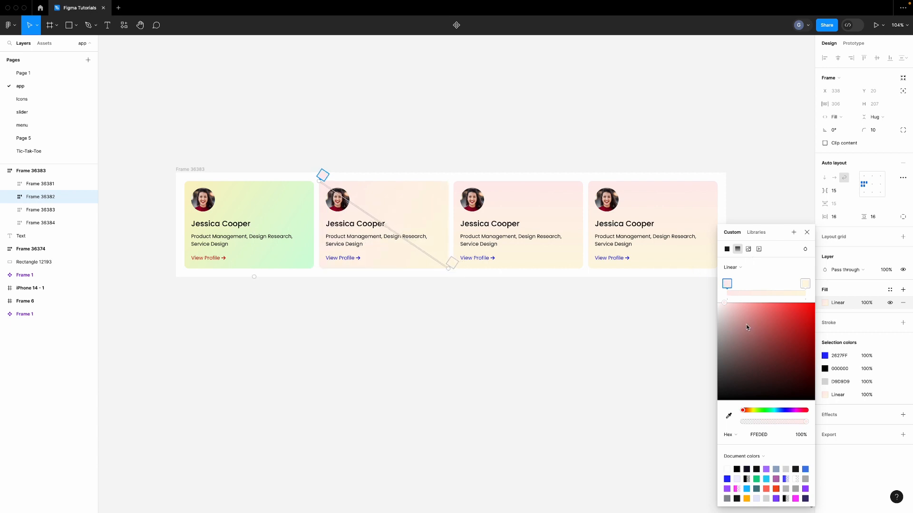
drag(732, 307, 732, 303)
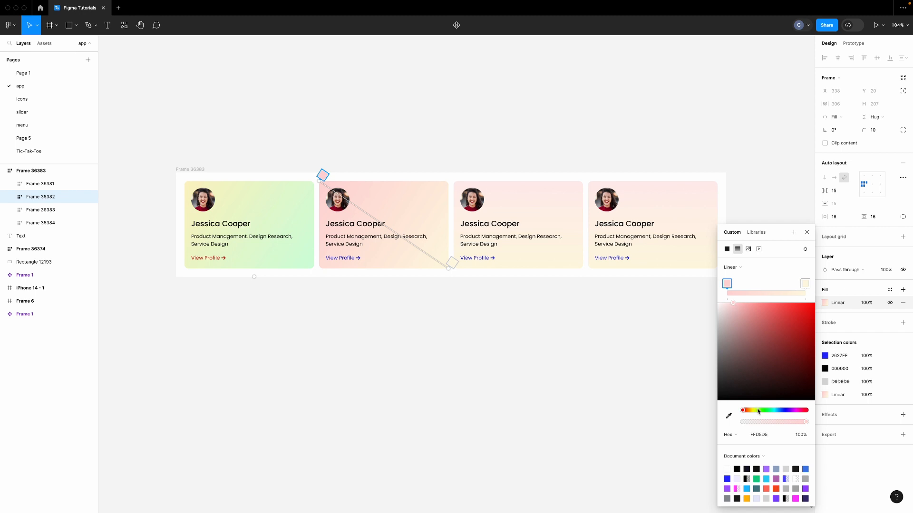
drag(758, 411, 766, 412)
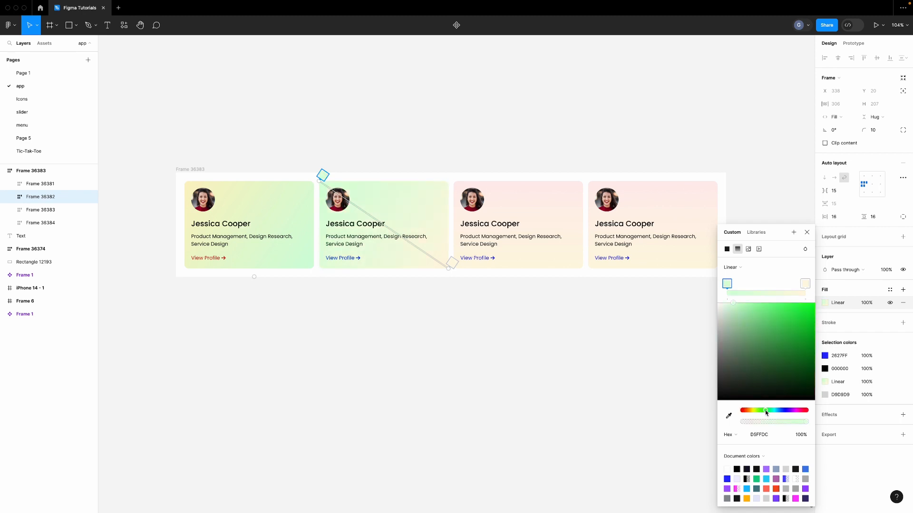
click(805, 285)
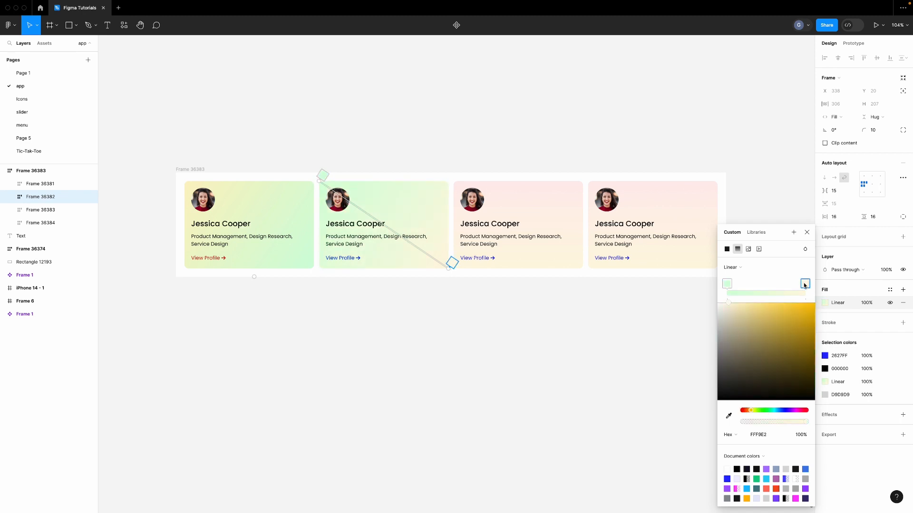
click(782, 411)
drag(781, 412, 780, 412)
click(734, 303)
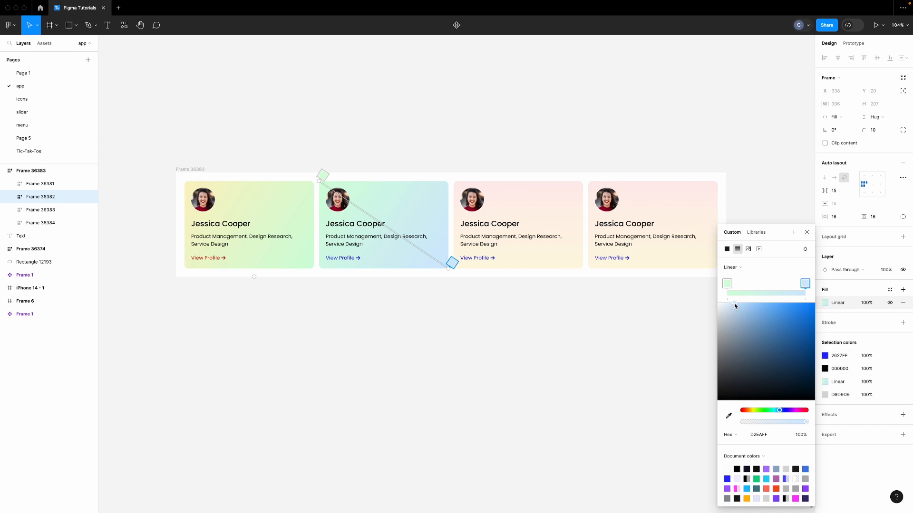
Turn the second card's View Profile link from blue 2627FF to red FF2626
click(825, 356)
click(760, 410)
drag(761, 410, 743, 411)
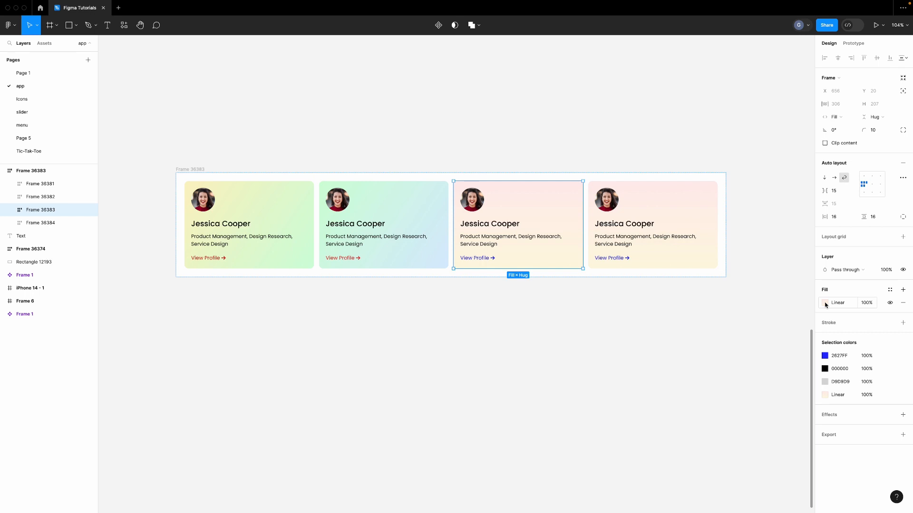
click(824, 303)
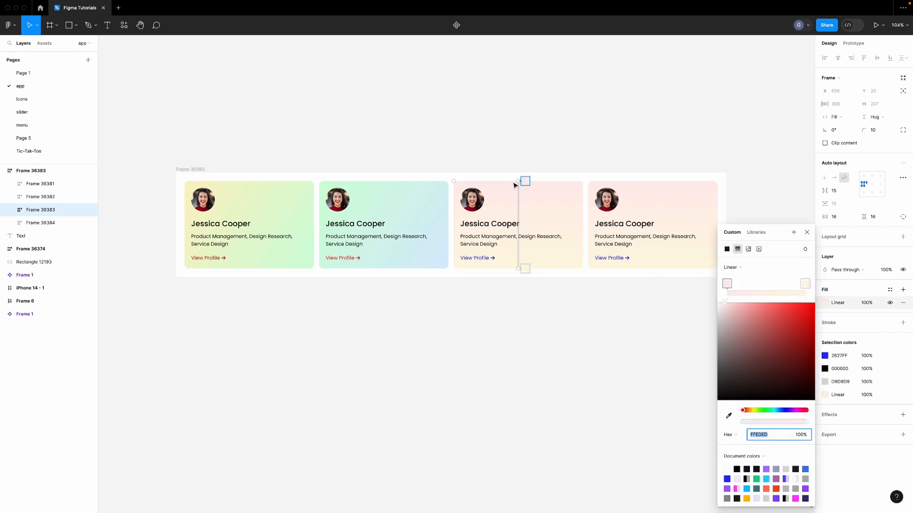
Angle the third card's gradient diagonally and tint its start stop pale blue
drag(519, 181, 455, 181)
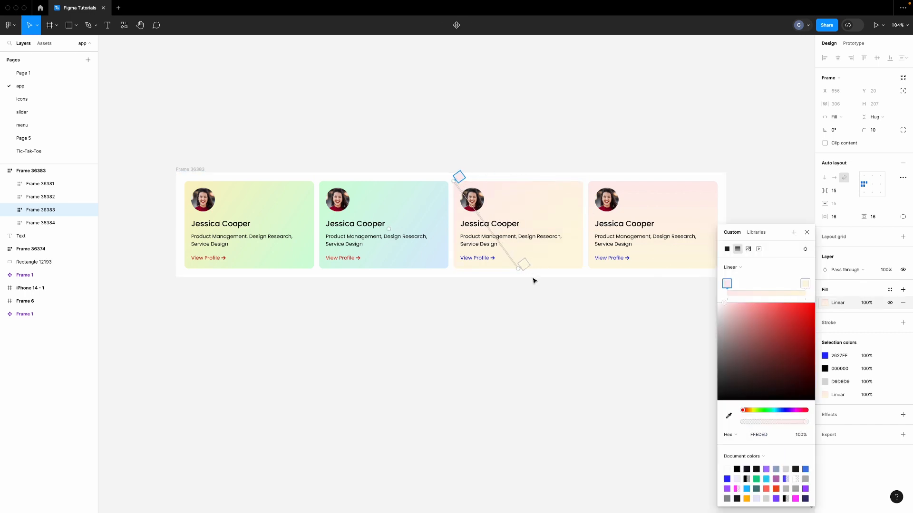
drag(521, 265, 584, 269)
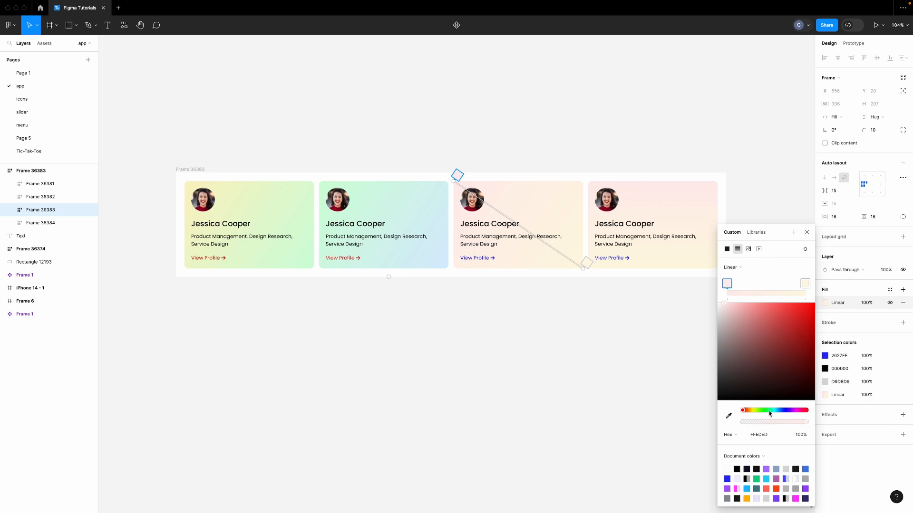
drag(769, 412, 778, 413)
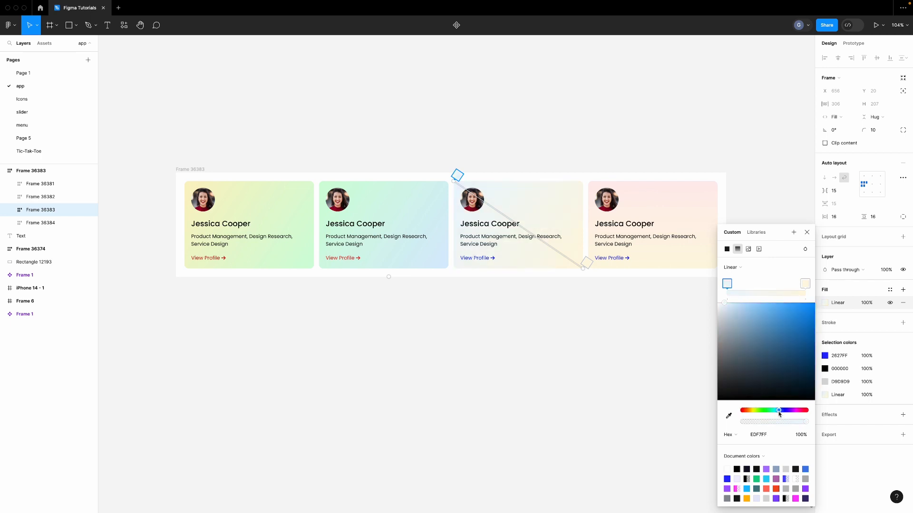
drag(730, 304, 731, 303)
Set the third card's end stop to lavender D3D2FF and lighten the start stop to D1EBFF
click(587, 262)
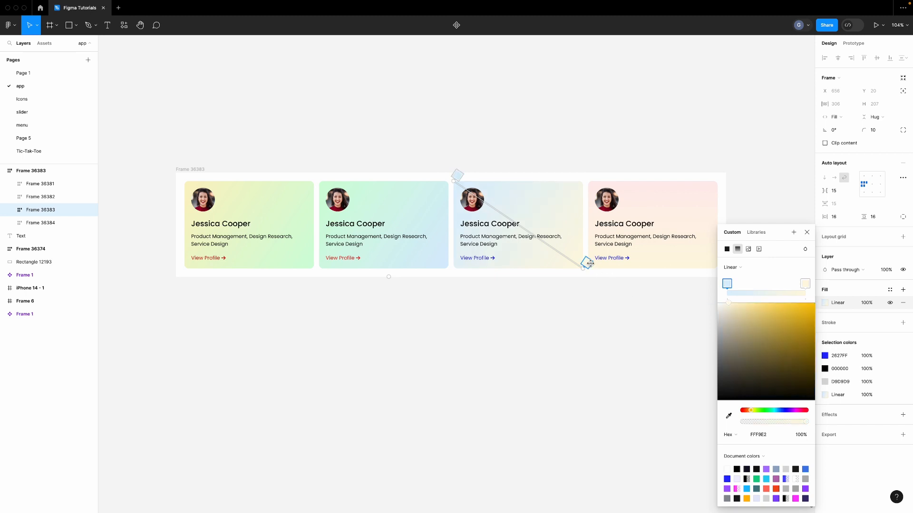
drag(786, 380, 789, 392)
drag(774, 306, 735, 305)
click(789, 412)
drag(786, 414, 785, 415)
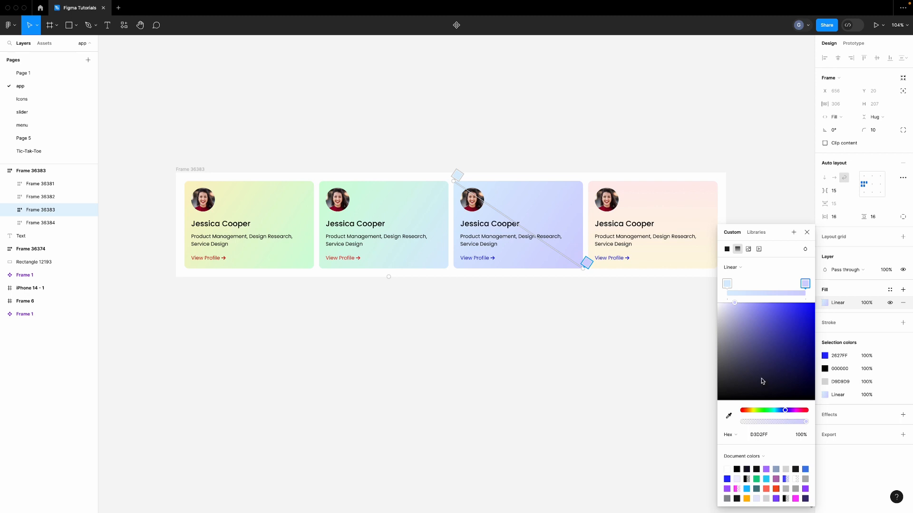
click(730, 287)
drag(731, 309, 735, 304)
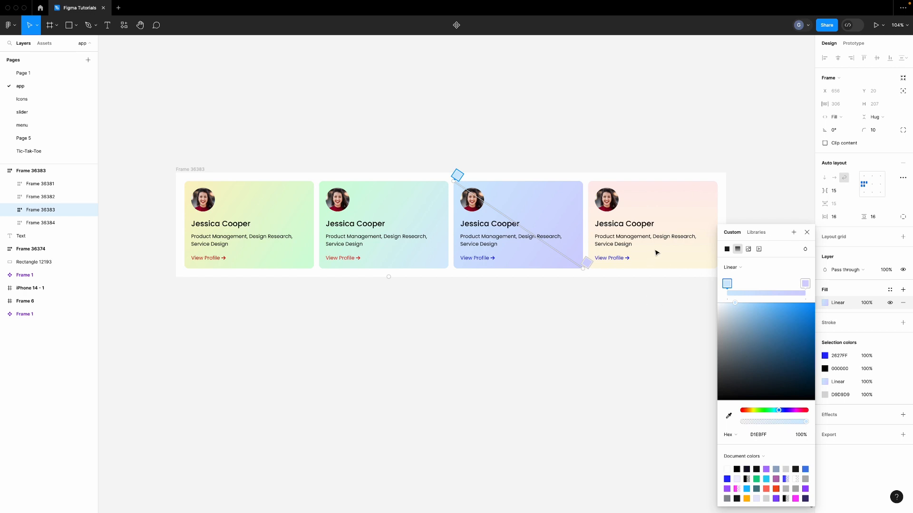
click(807, 233)
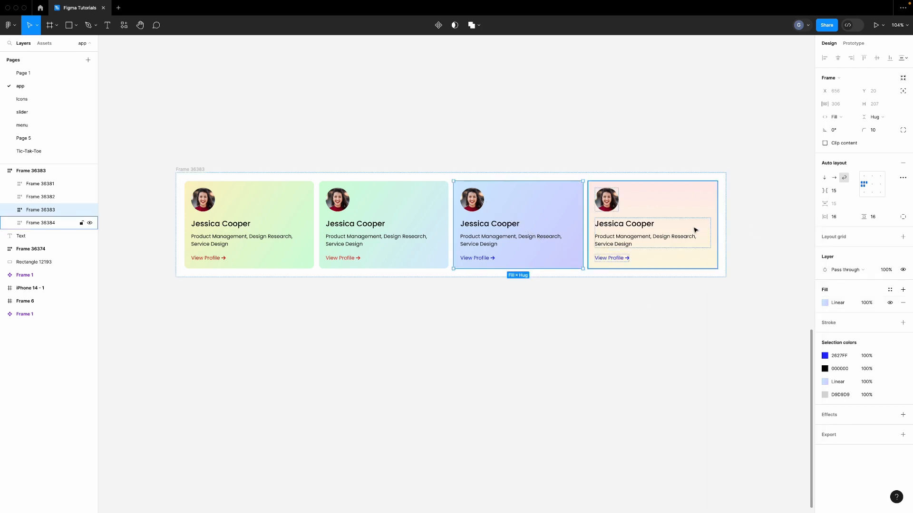
Angle the fourth card's gradient diagonally from its top-left to bottom-right corner
click(695, 231)
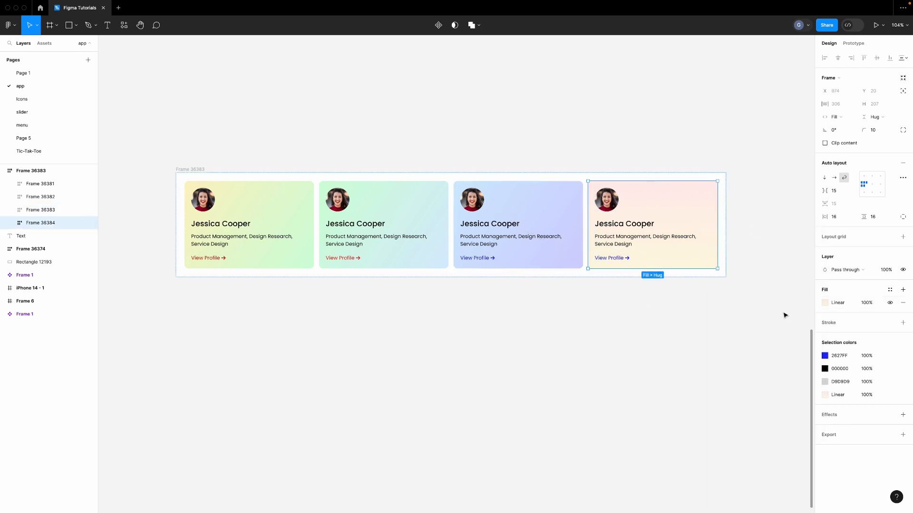
click(826, 303)
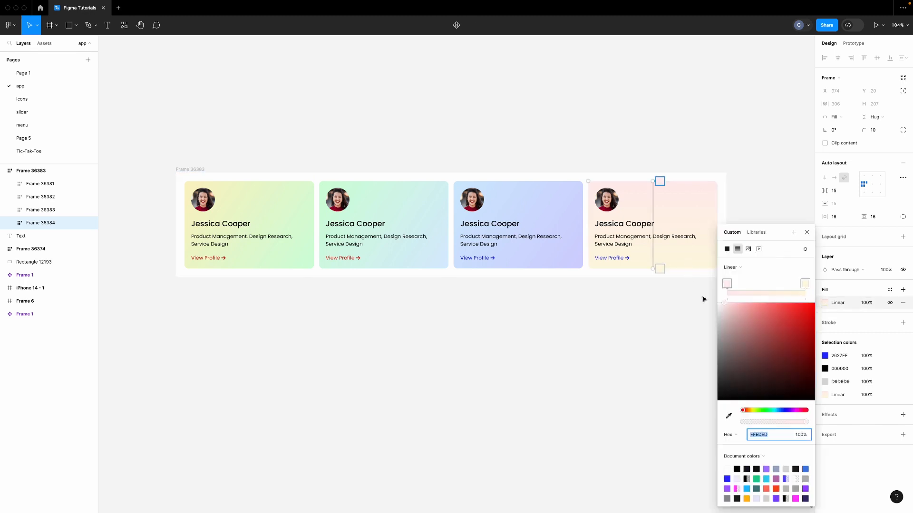
drag(640, 181, 594, 177)
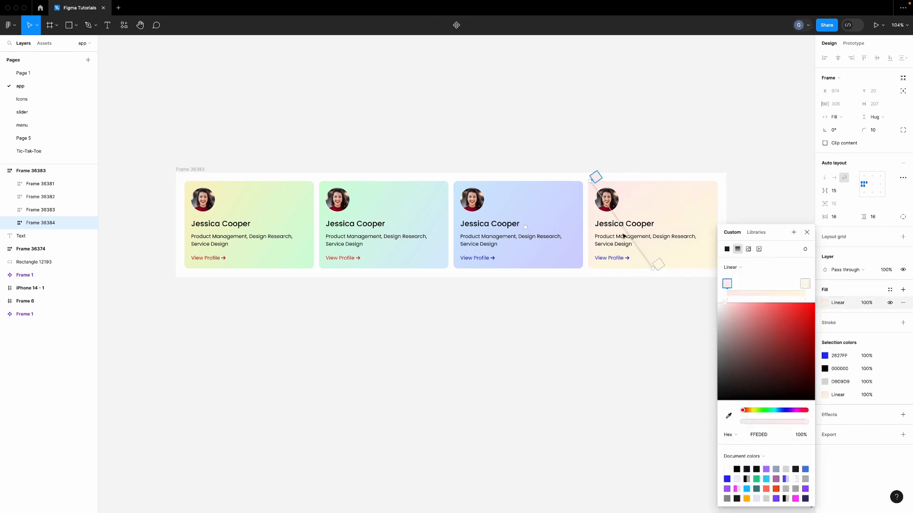
drag(652, 268, 713, 271)
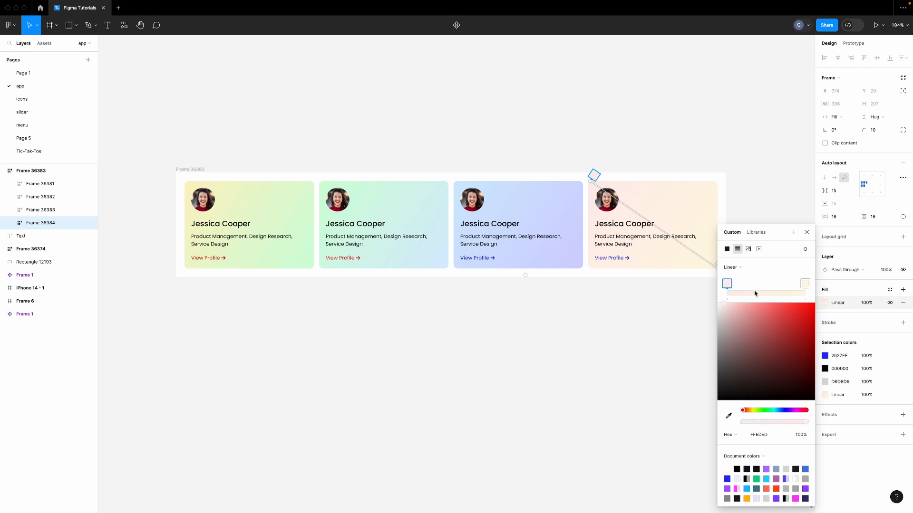
scroll(601, 307, right, 2)
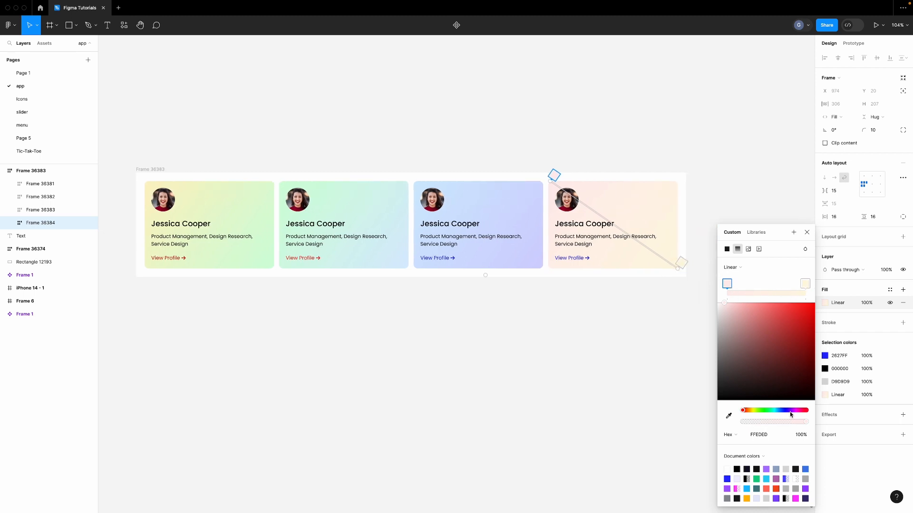
Set the fourth card's gradient stops to pale lavender E3E1FF and pink FEE2FF
drag(789, 411, 785, 411)
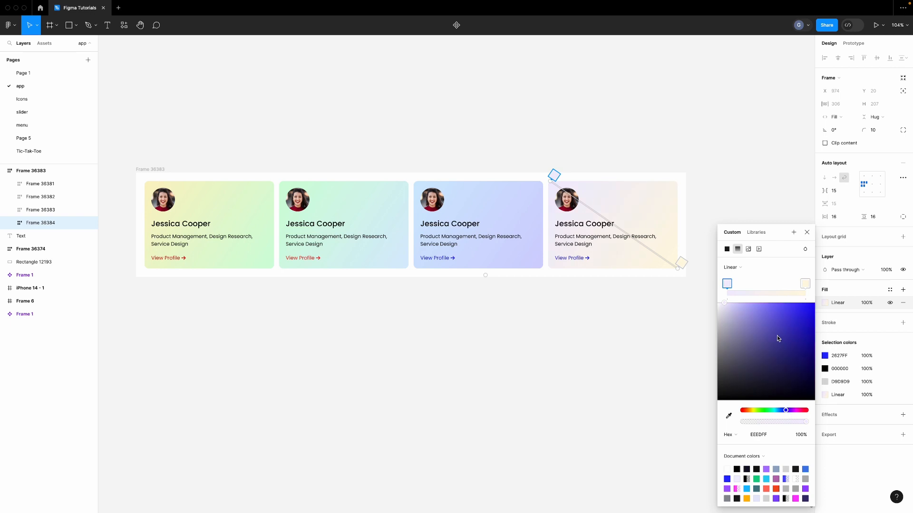
click(729, 304)
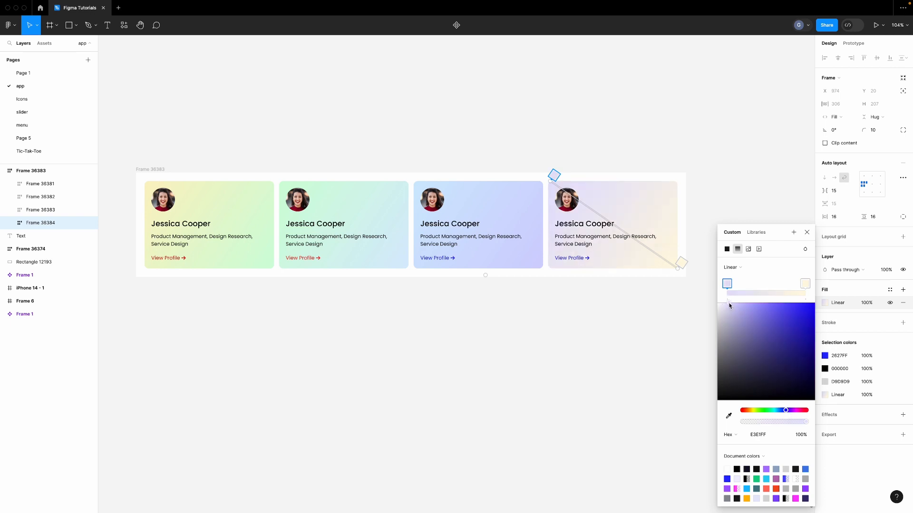
click(806, 285)
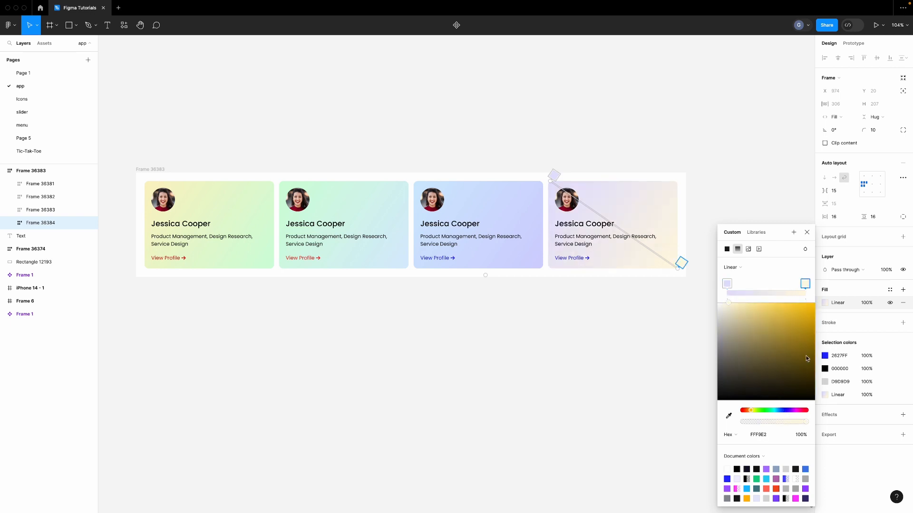
click(795, 411)
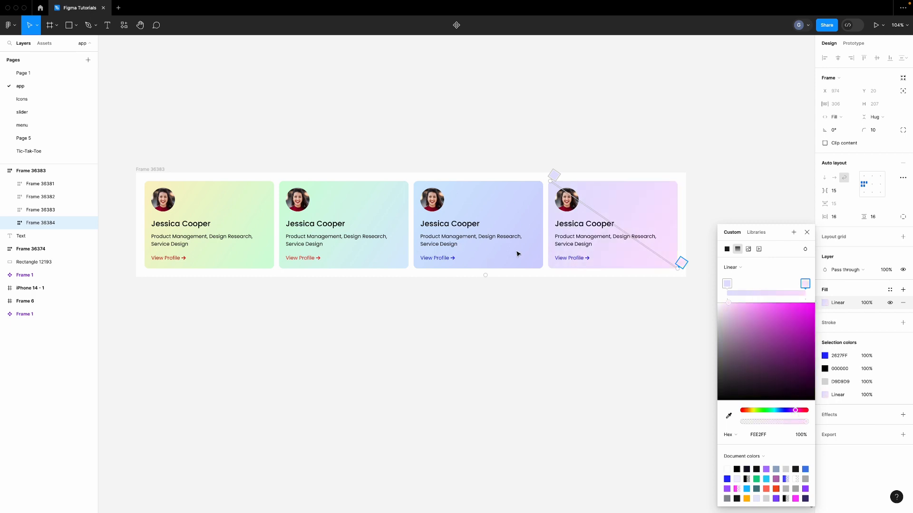
key(Escape)
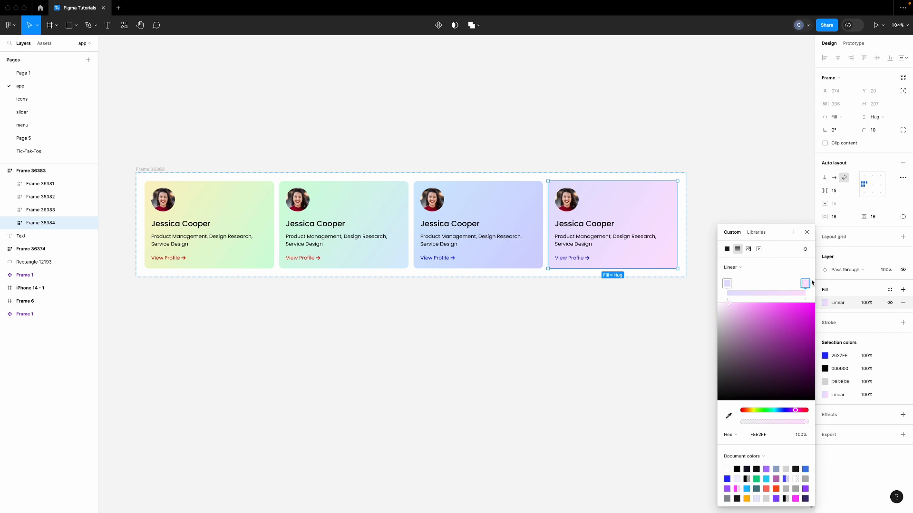
Retune the third card's gradient stops to pale cyan D1F4FF and lavender E3E2FF
click(534, 240)
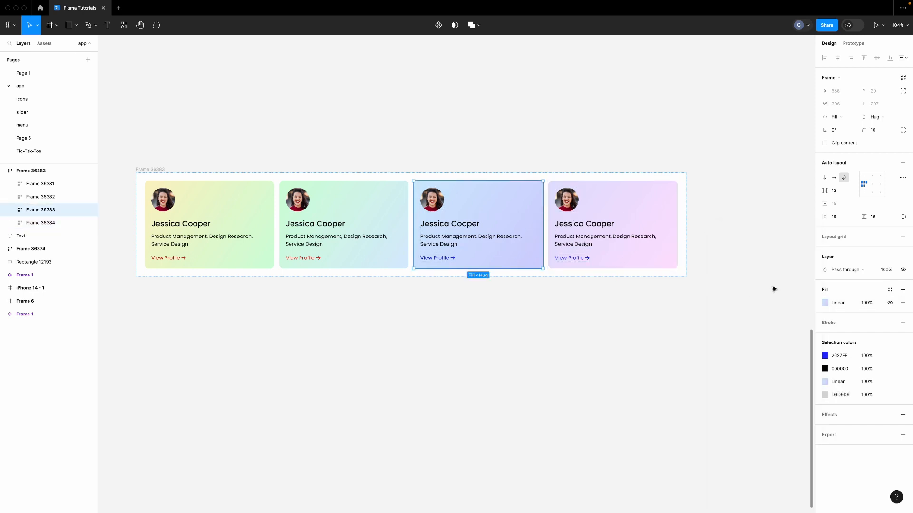
click(825, 303)
click(804, 285)
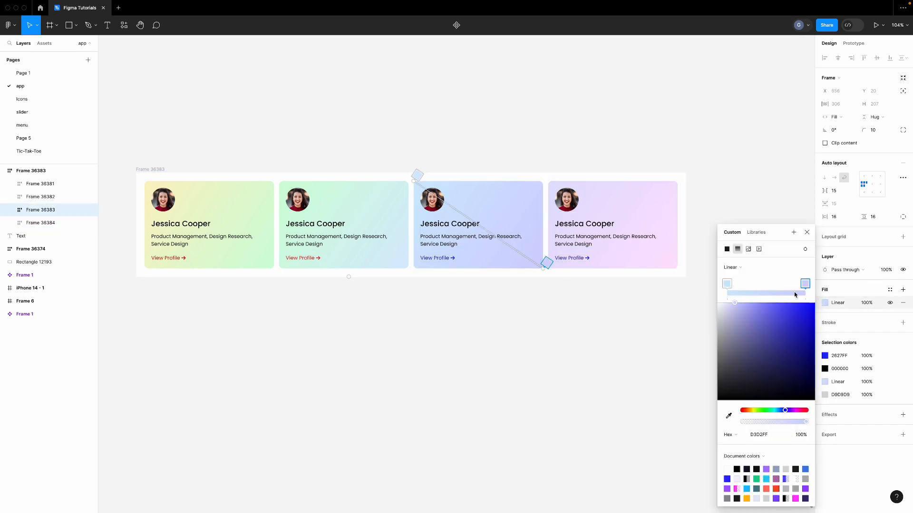
click(729, 304)
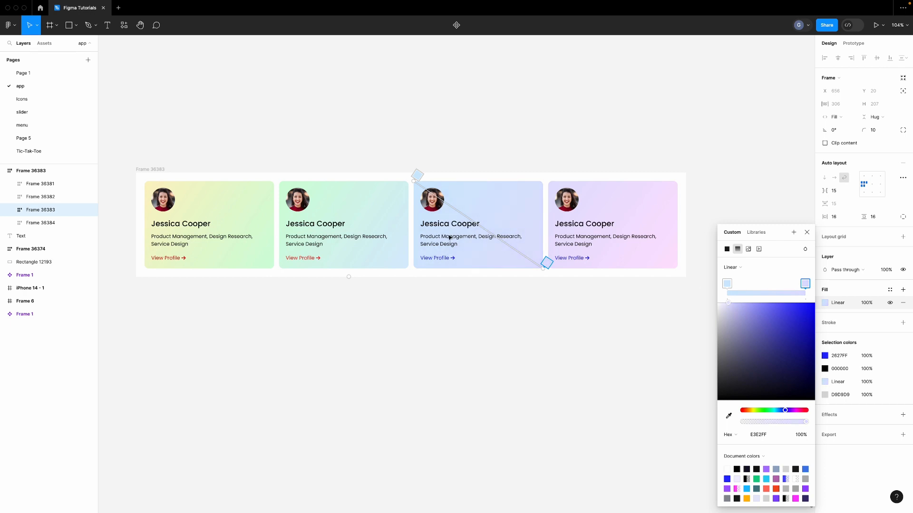
click(727, 284)
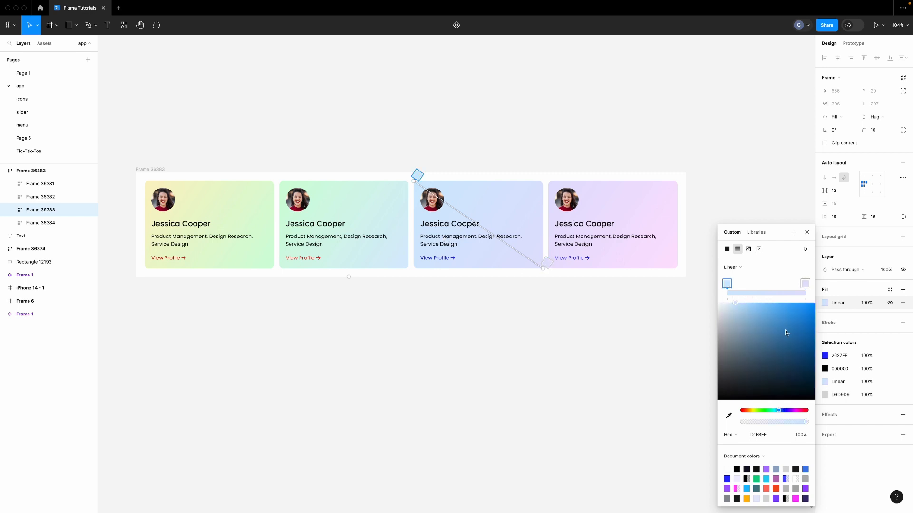
click(777, 410)
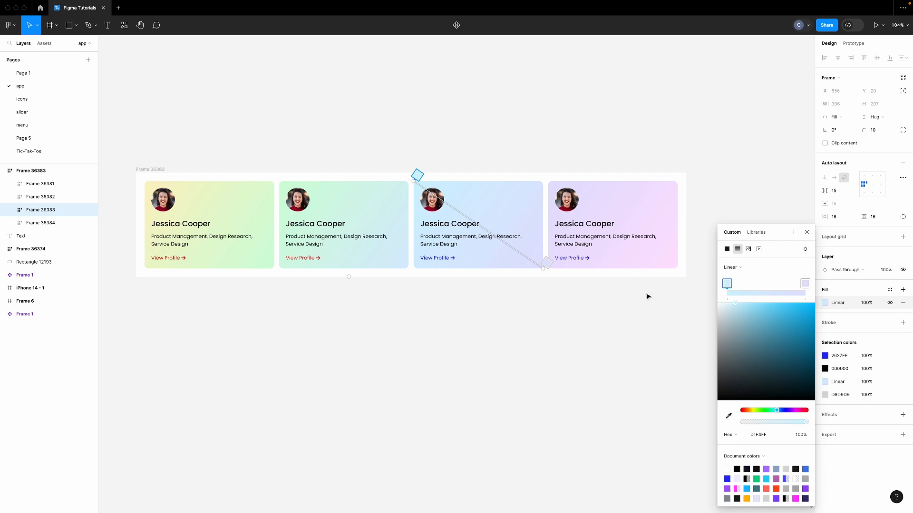
click(807, 232)
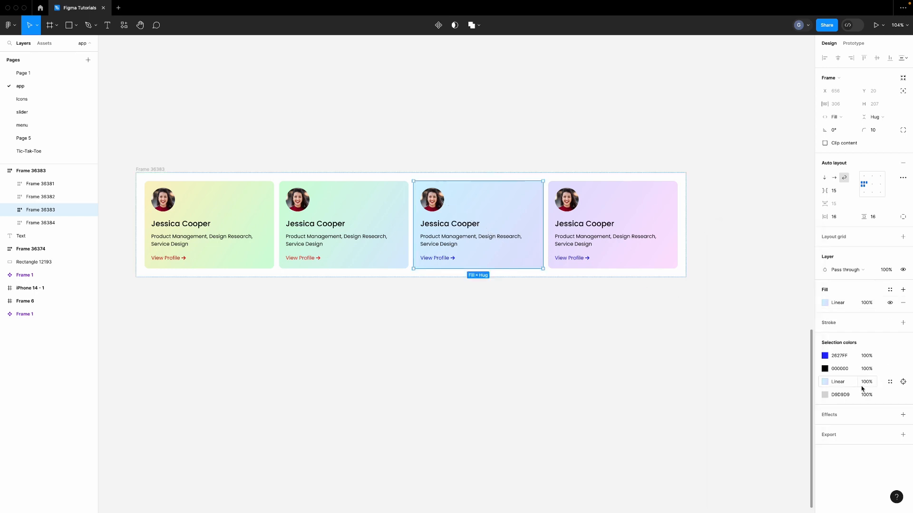
Recolour the third card's link from 2627FF to FF2626 and the fourth card's to FF0000
click(825, 355)
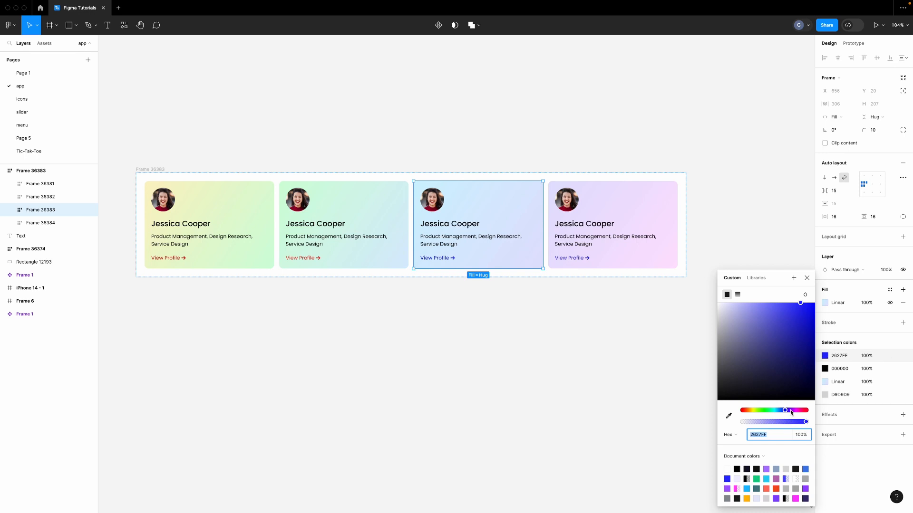
drag(791, 412, 808, 412)
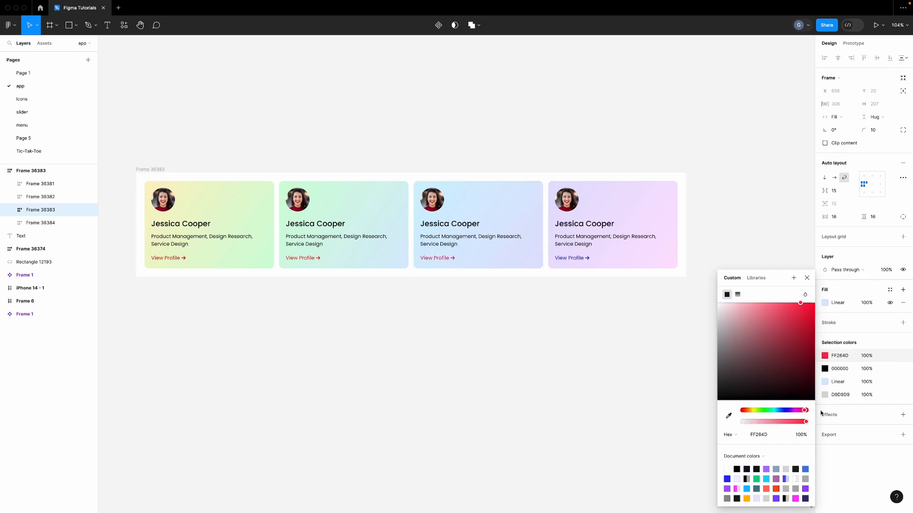
click(622, 245)
click(825, 355)
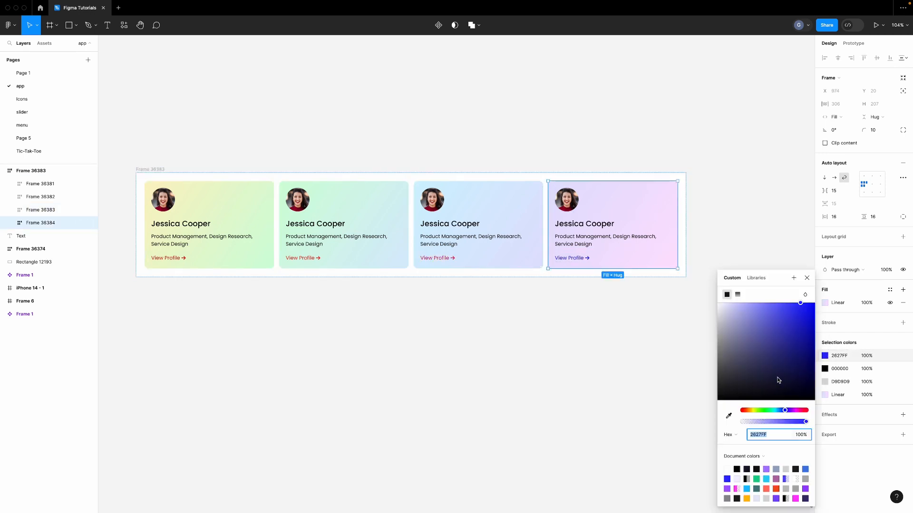
drag(779, 380, 865, 283)
click(802, 412)
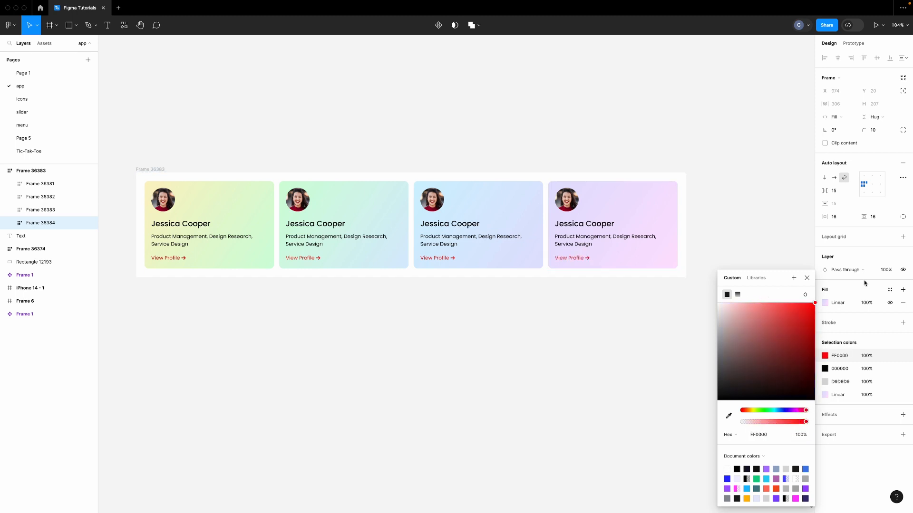
click(579, 319)
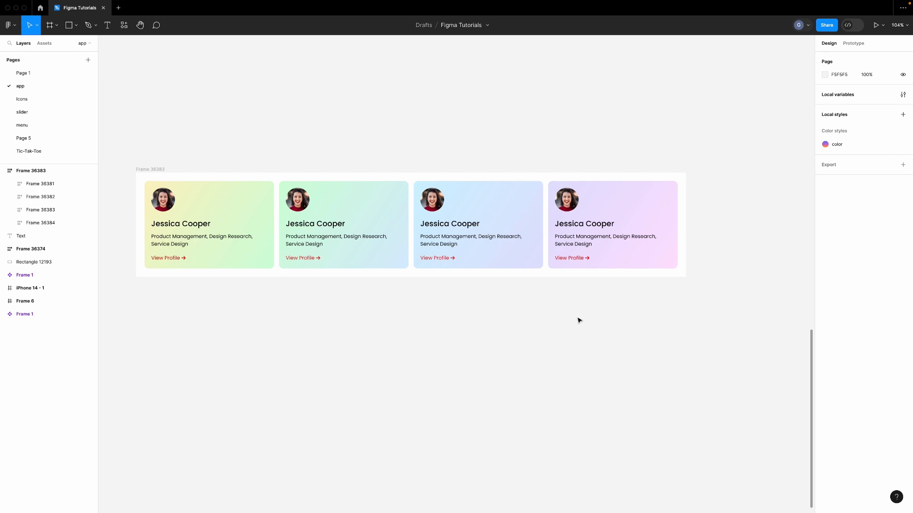
Select the avatar photos of all four cards together
scroll(579, 320, left, 2)
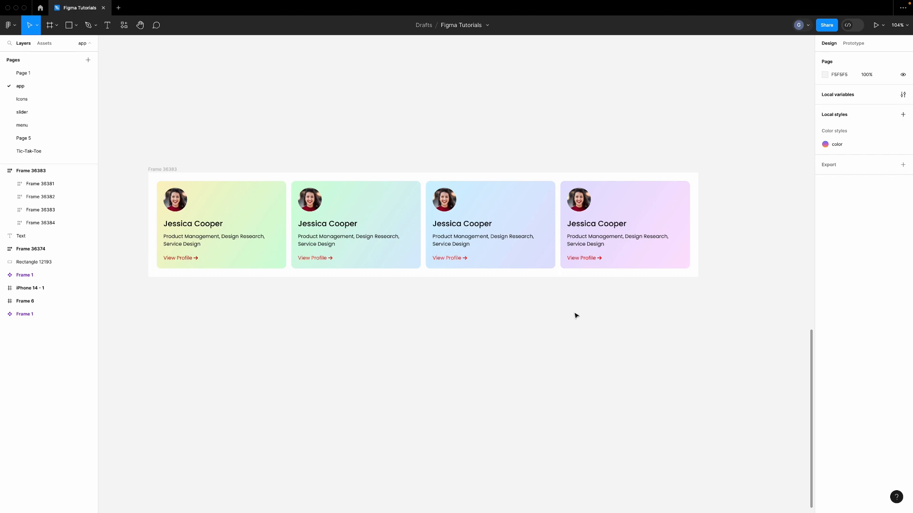
double_click(174, 197)
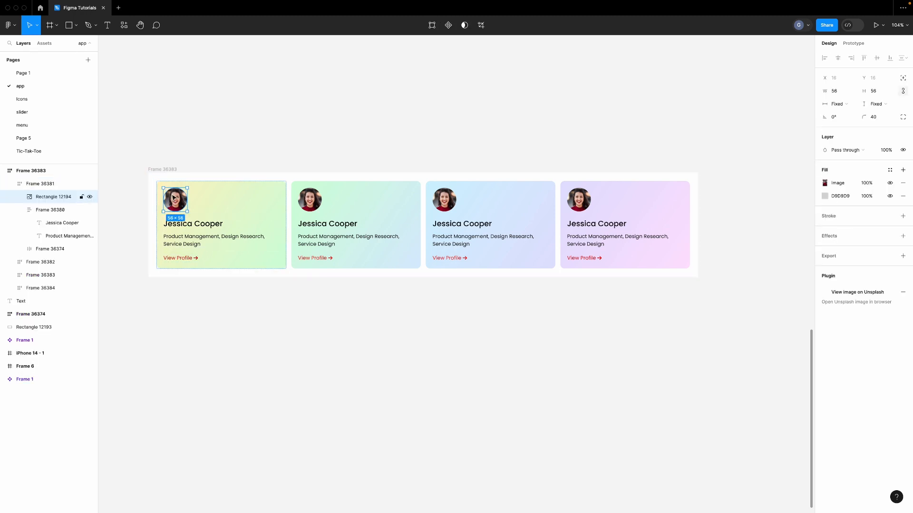
shift+click(310, 199)
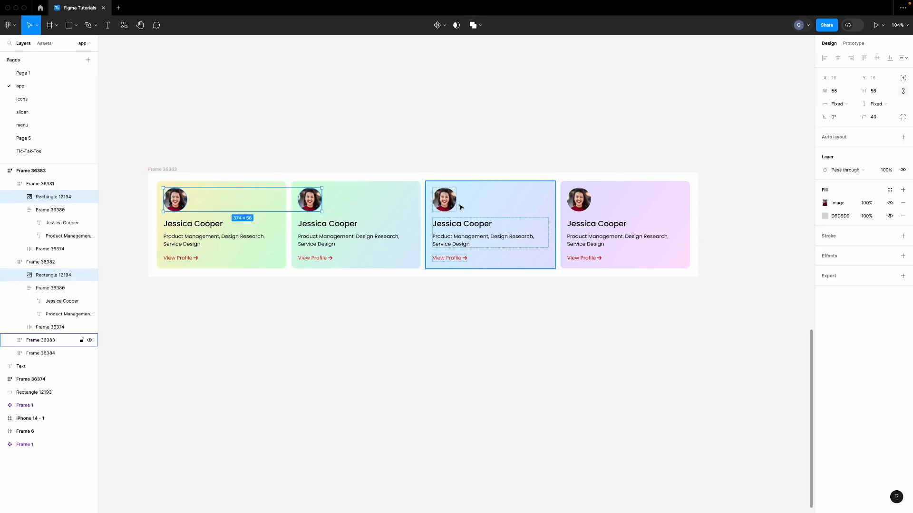
shift+click(451, 202)
shift+click(584, 205)
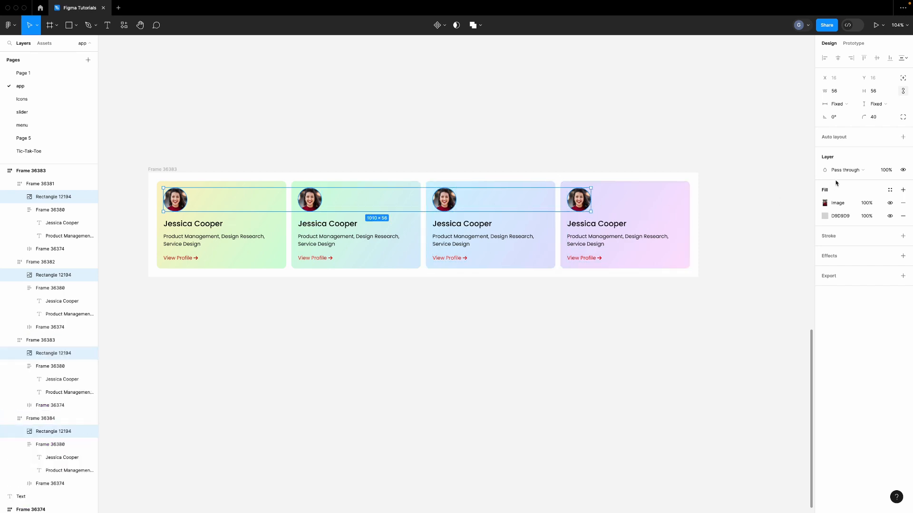
Replace the avatars' grey D9D9D9 fill with a white FFFFFF inside stroke of weight 2
click(902, 235)
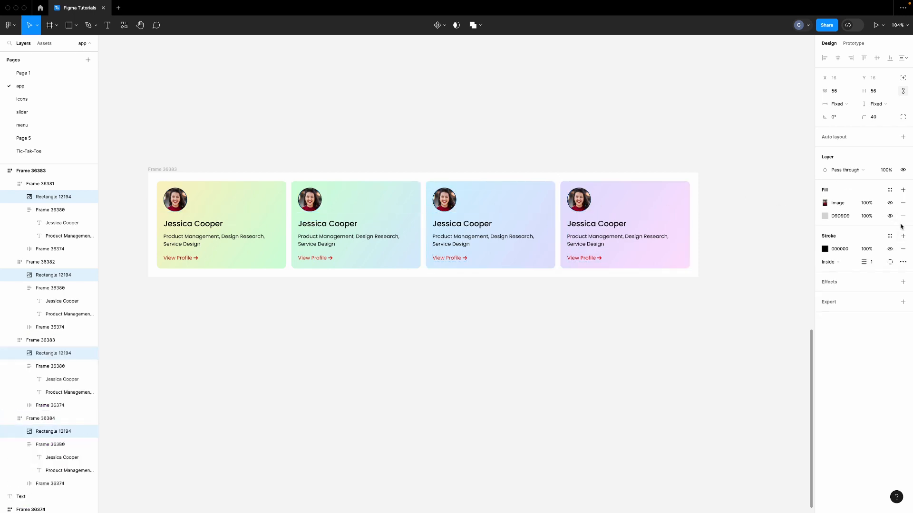
click(902, 216)
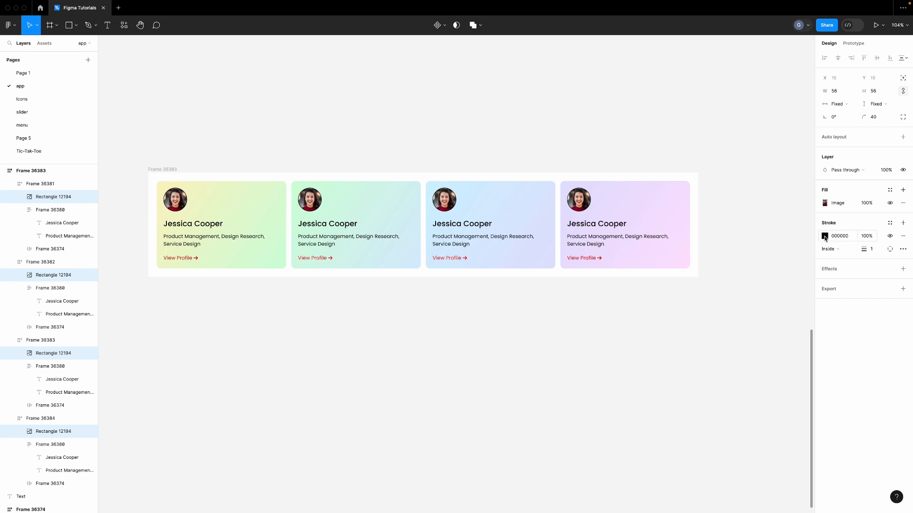
click(825, 236)
drag(742, 275, 703, 253)
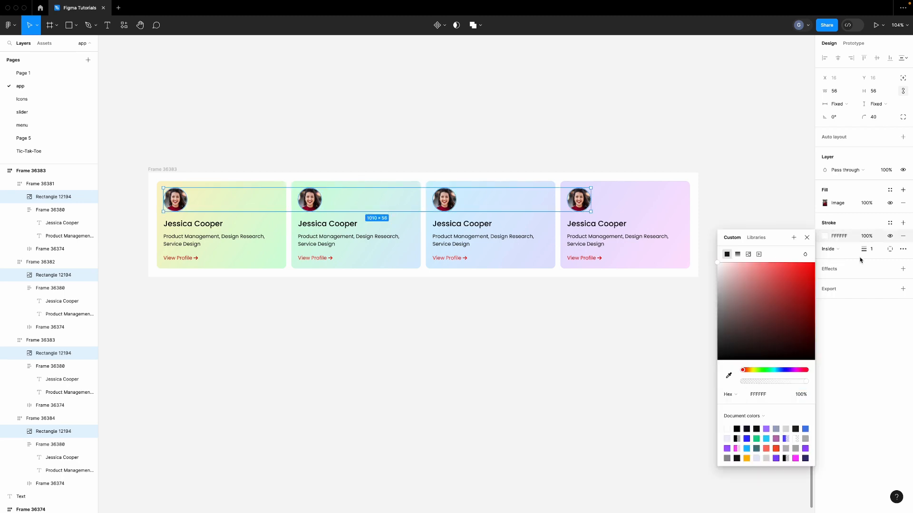
key(Up)
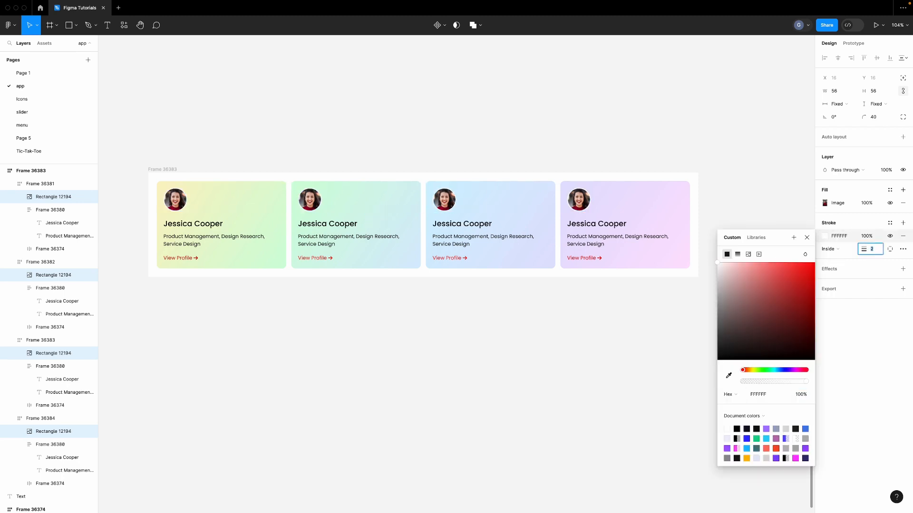
click(449, 313)
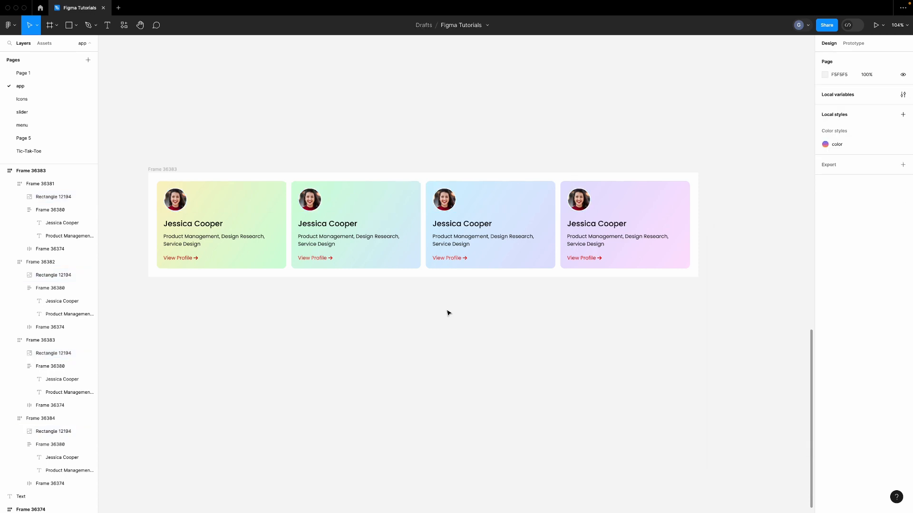
Type the second card's new name and paste the copied role list as its description
double_click(320, 224)
double_click(320, 224)
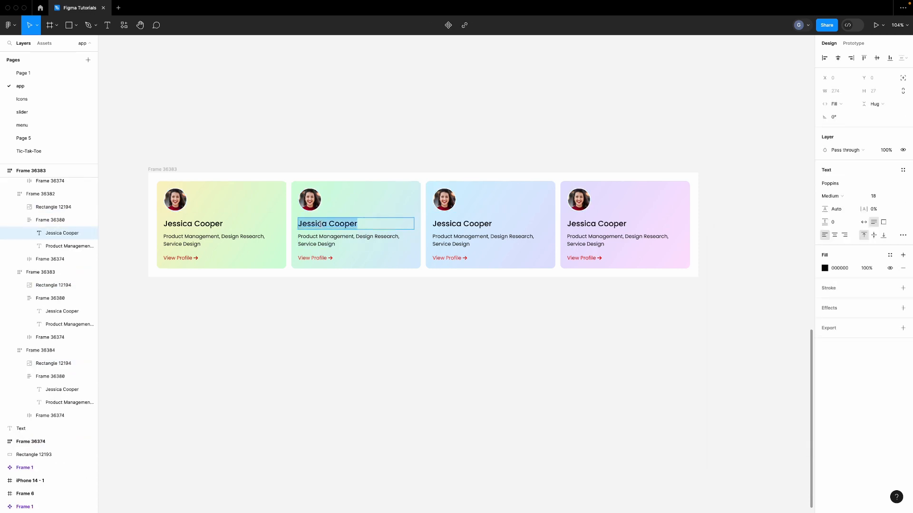
text(John Walker)
click(353, 153)
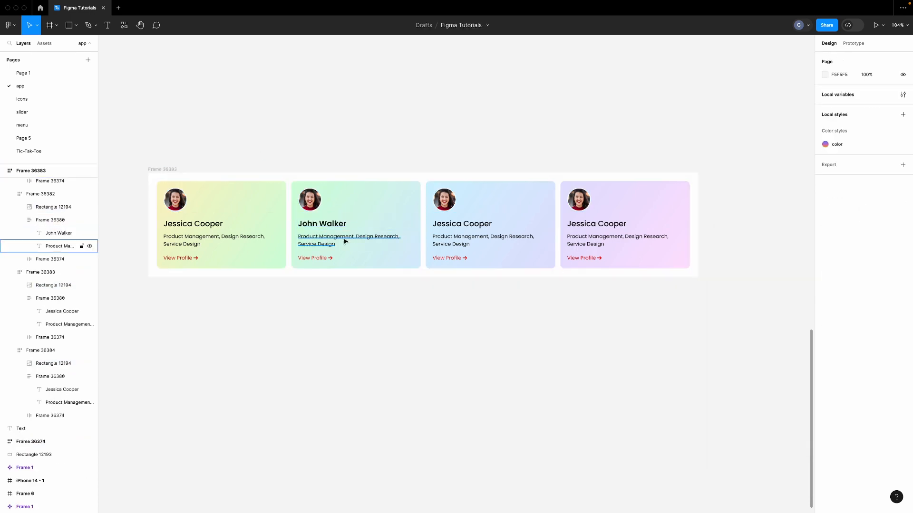
double_click(346, 242)
double_click(346, 241)
text(Product Design, Product Management, Design Recruiting)
key(Escape)
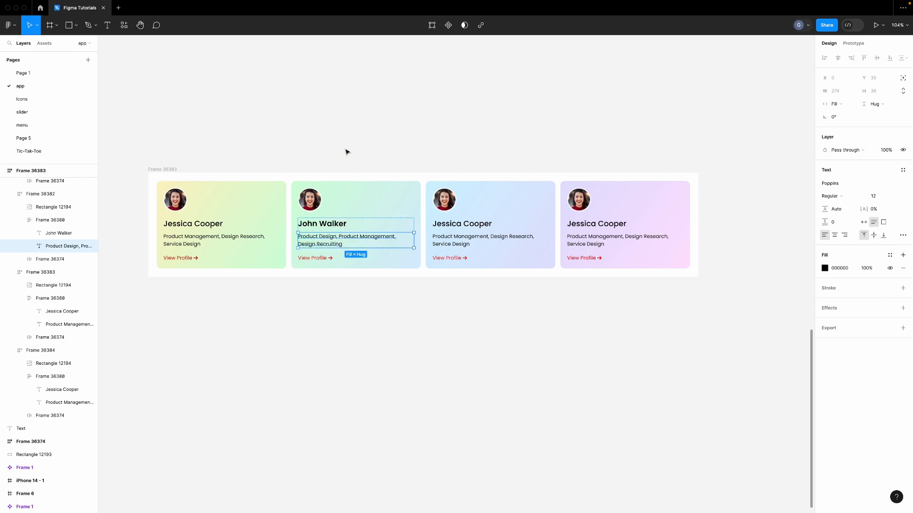
click(346, 152)
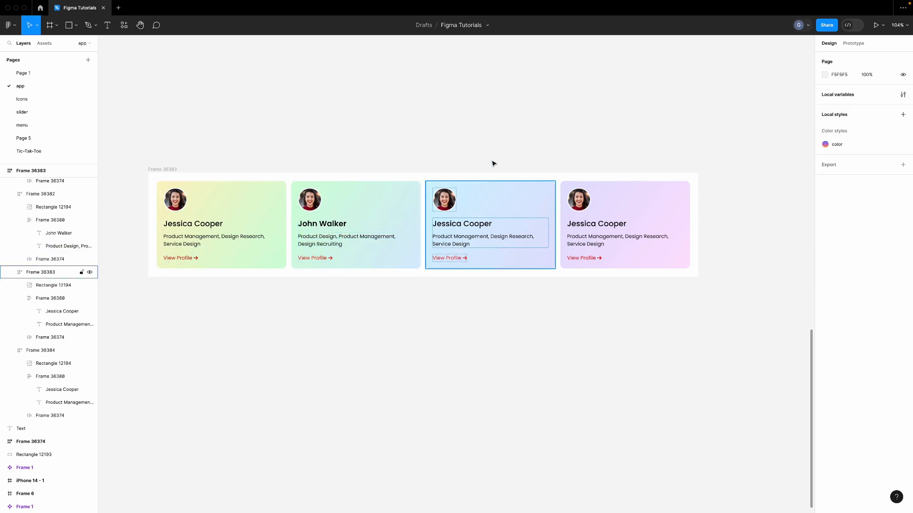
Give the third card its new name and paste in its role list
scroll(481, 144, right, 5)
scroll(278, 211, up, 5)
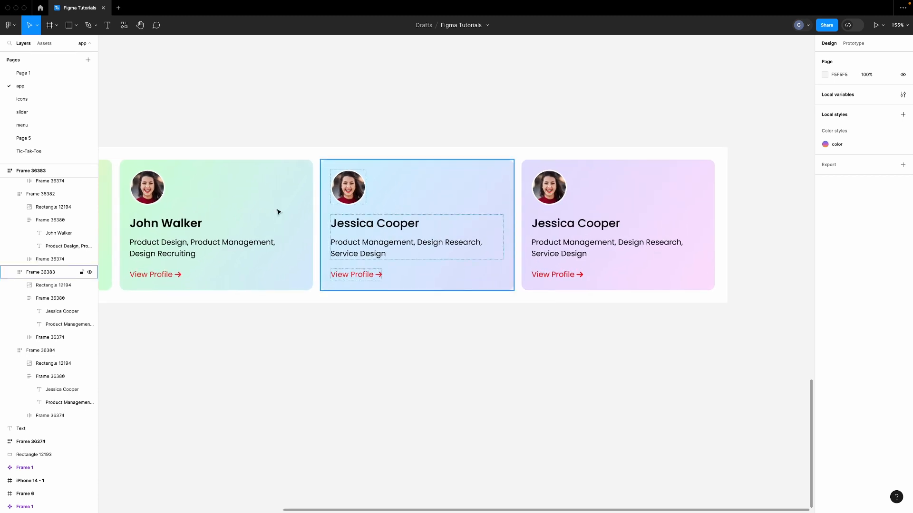
double_click(392, 226)
double_click(392, 226)
text(Candice Walker)
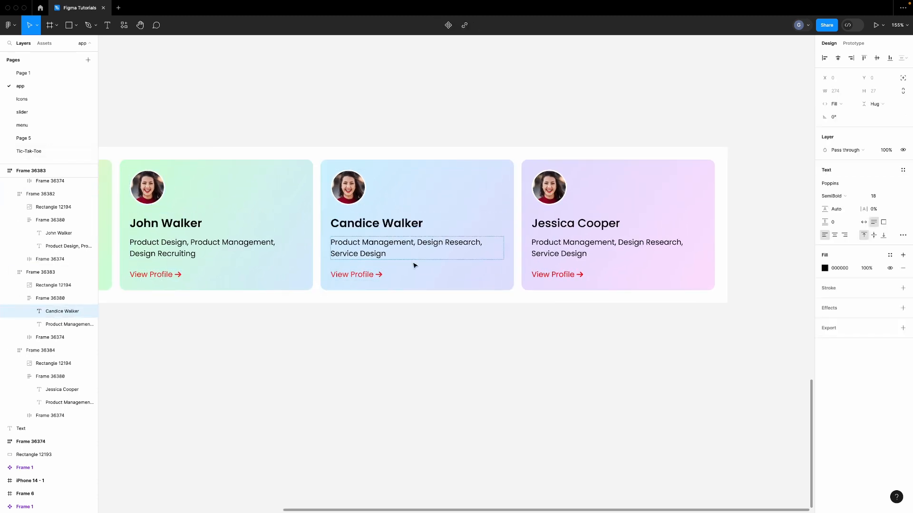
key(Escape)
double_click(381, 246)
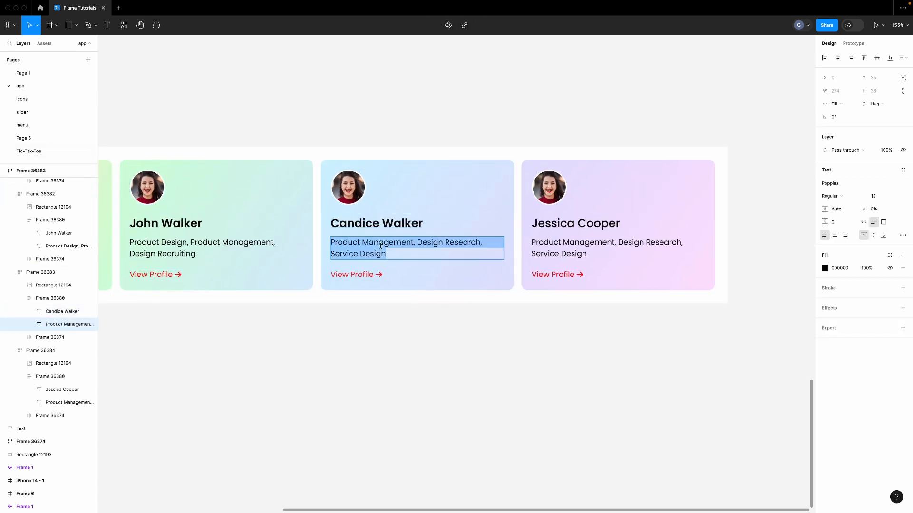
text(Interaction Design, Production Design, UX Design)
click(431, 323)
Enter the fourth card's new name and paste its role list description
scroll(433, 323, right, 5)
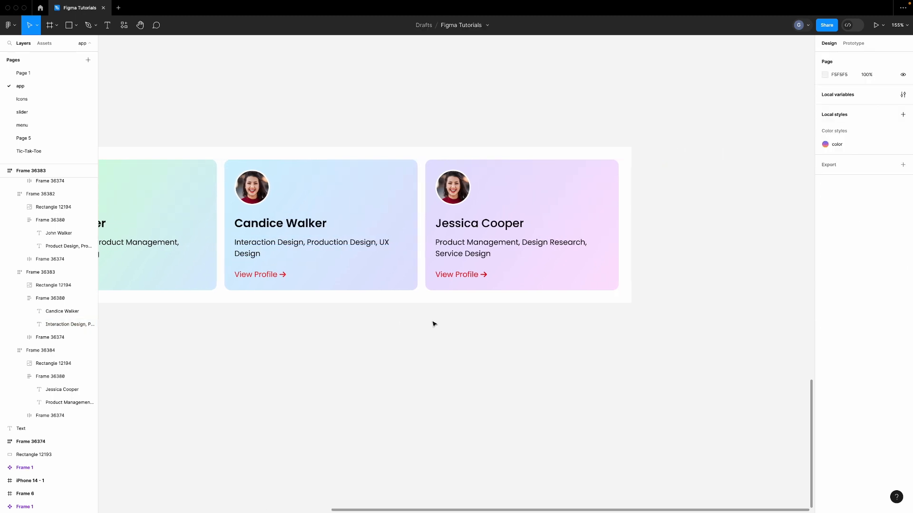
scroll(433, 324, right, 3)
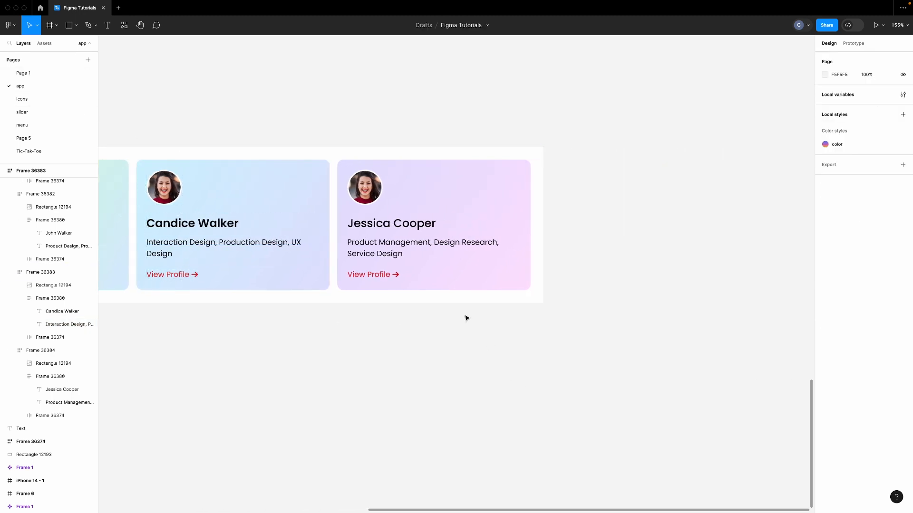
click(401, 229)
double_click(400, 225)
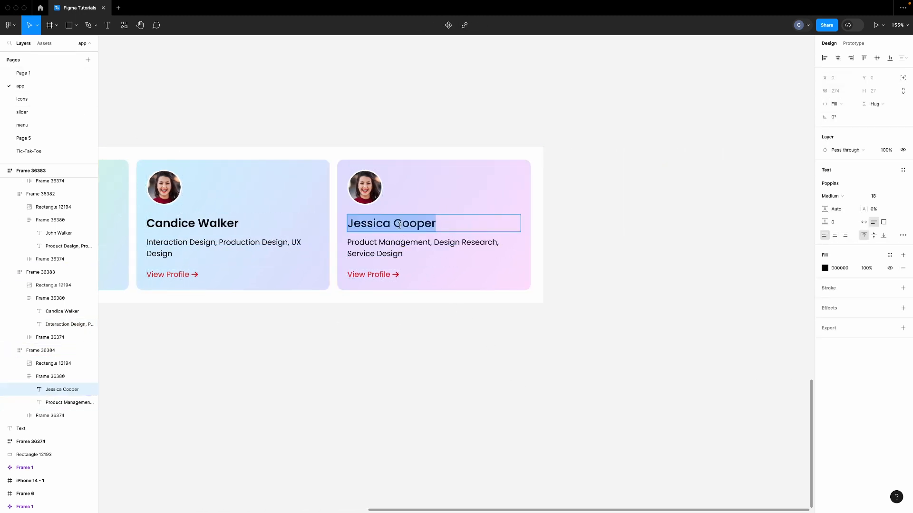
text(Ben Ramirez)
key(Escape)
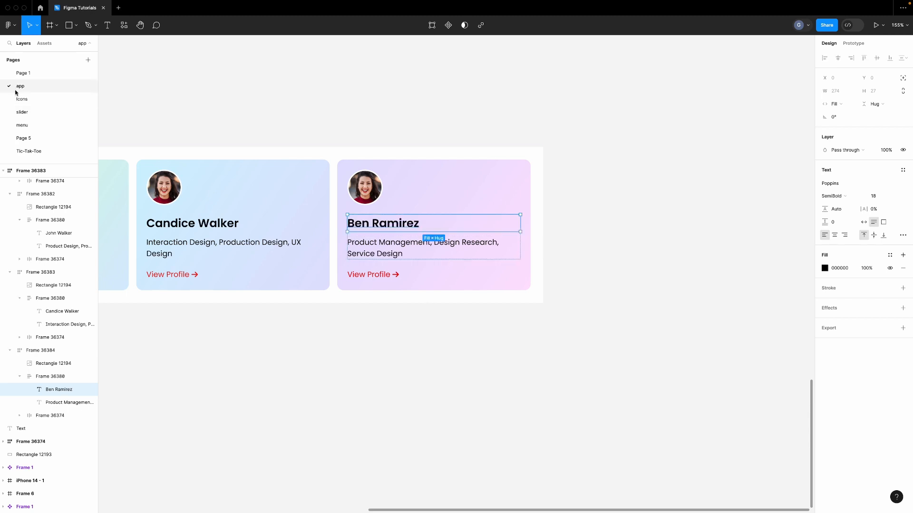
double_click(376, 256)
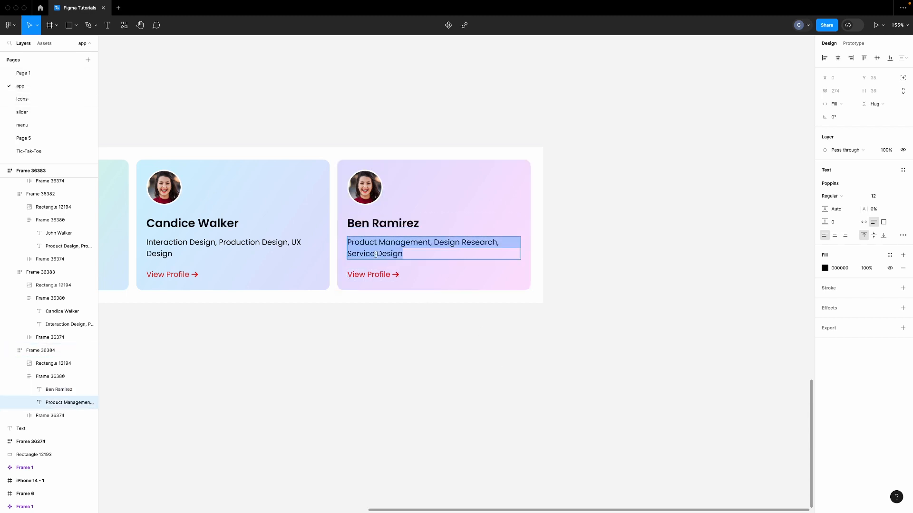
key(ctrl+v)
key(Escape)
Set the first card's name heading font weight to SemiBold
scroll(450, 357, left, 10)
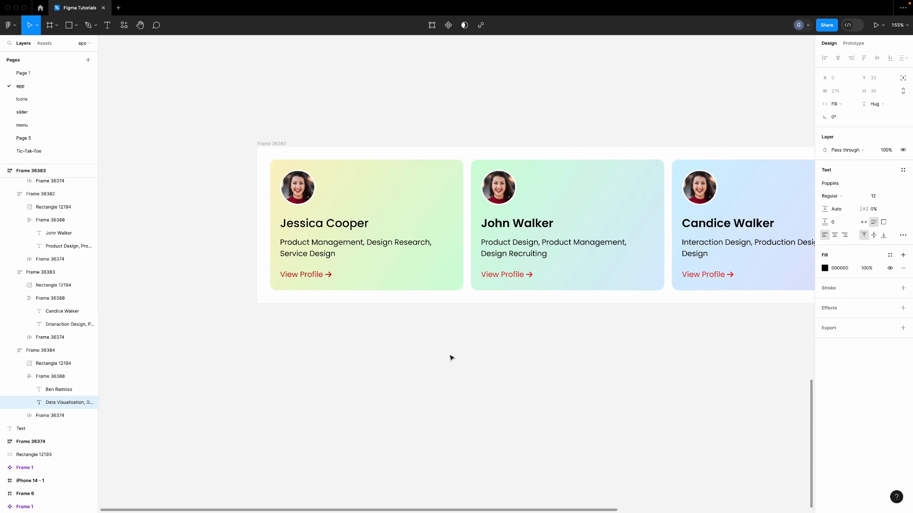
click(278, 225)
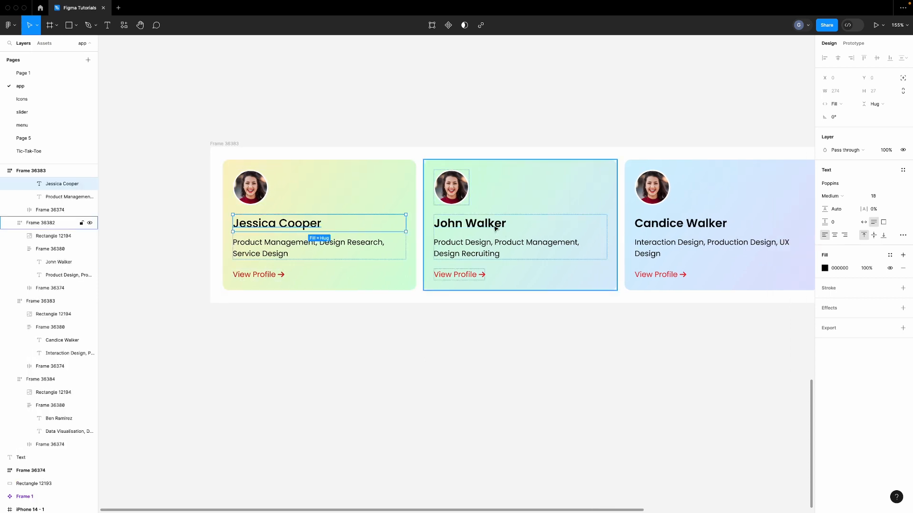
click(479, 225)
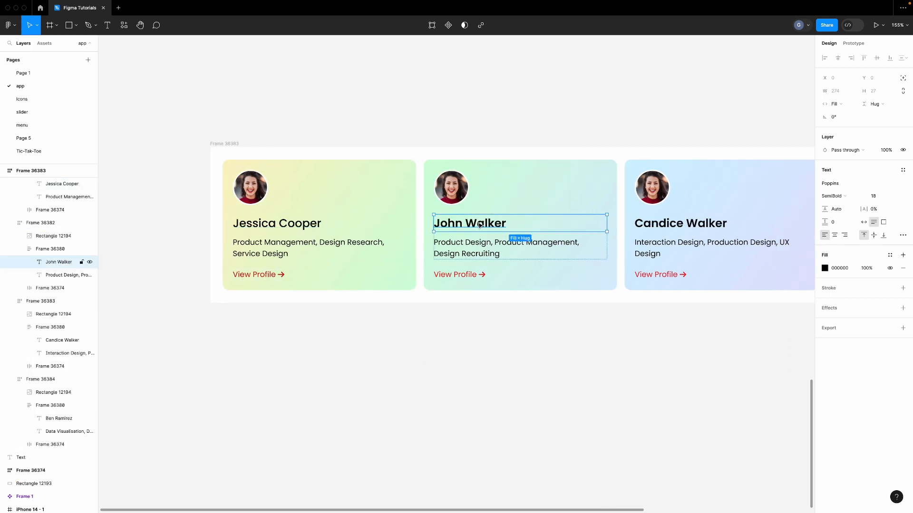
click(317, 224)
click(836, 196)
click(841, 206)
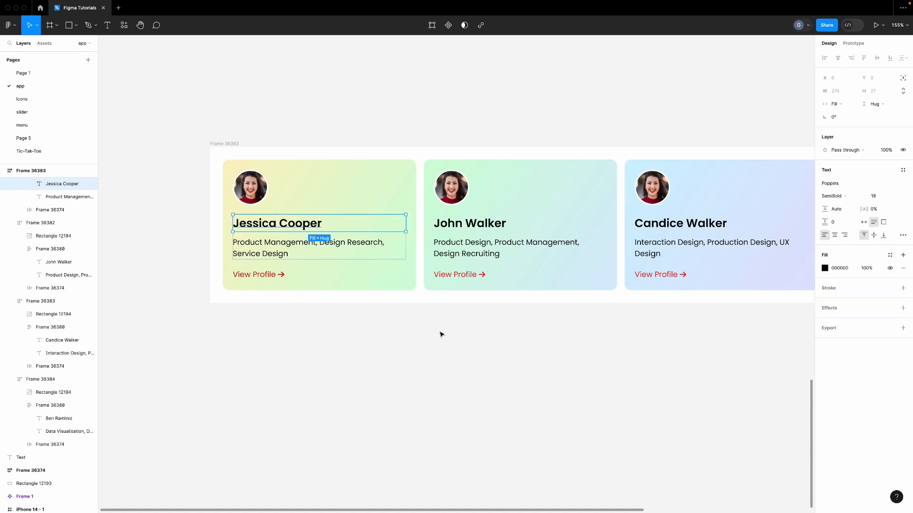
click(440, 333)
scroll(430, 335, right, 5)
scroll(354, 332, down, 5)
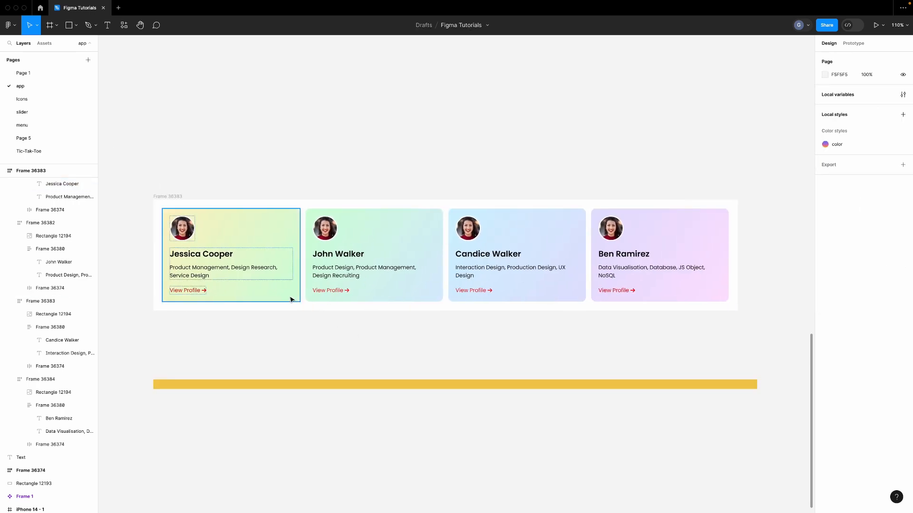
scroll(328, 234, up, 4)
Run the Unsplash plugin on John Walker's avatar and search for 'user' photos
click(329, 233)
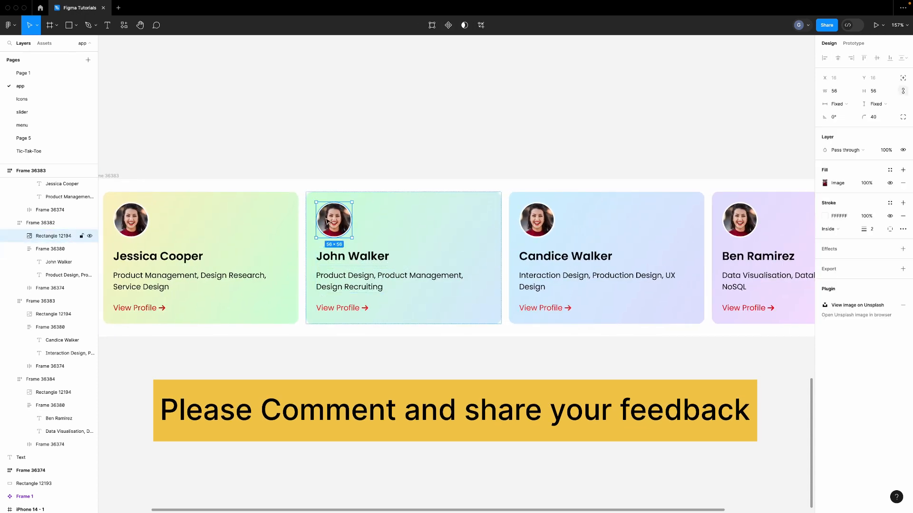
right_click(325, 237)
mouse_move(353, 390)
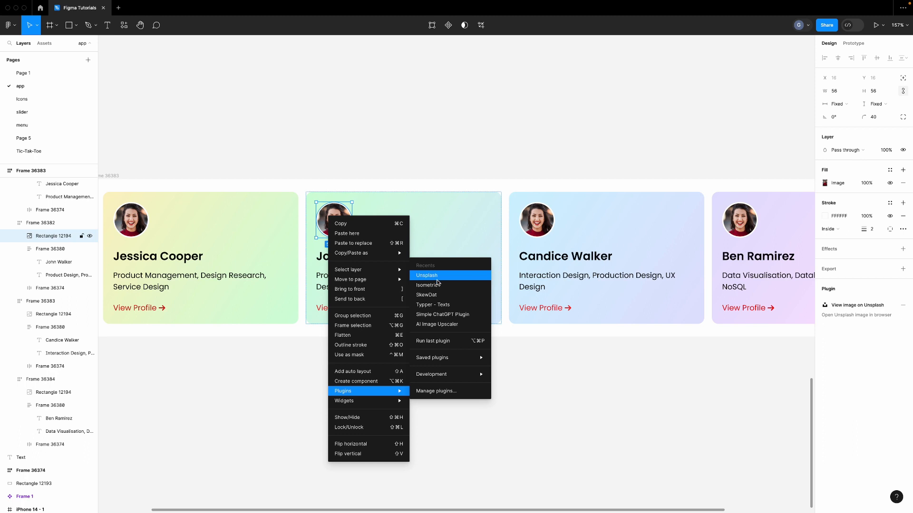
click(437, 279)
scroll(535, 317, right, 1)
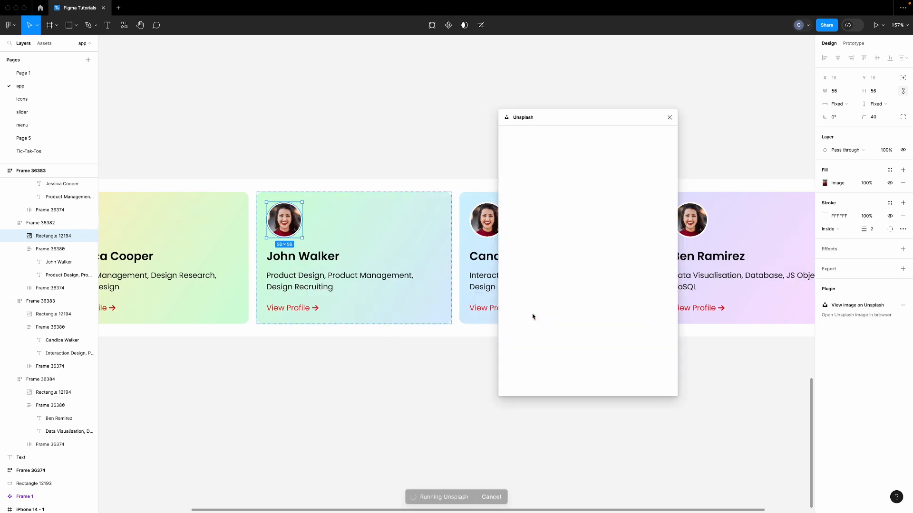
click(541, 160)
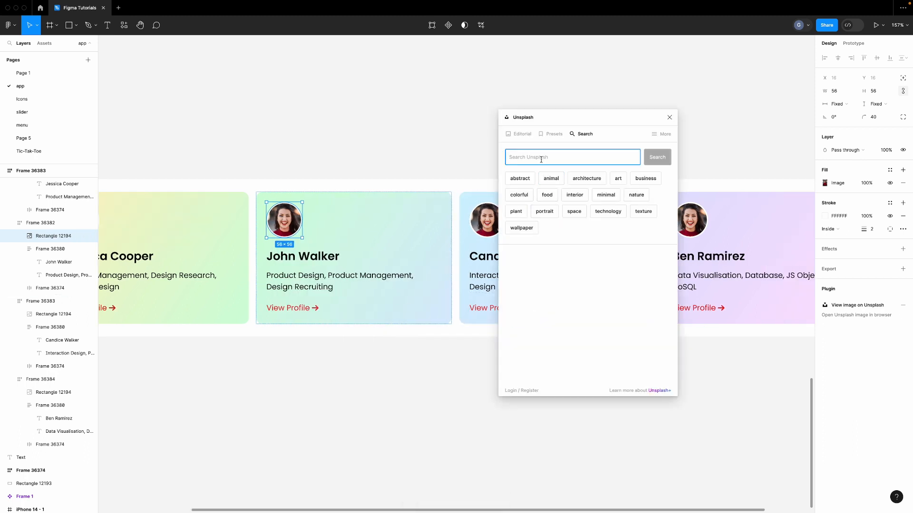
text(user)
key(Return)
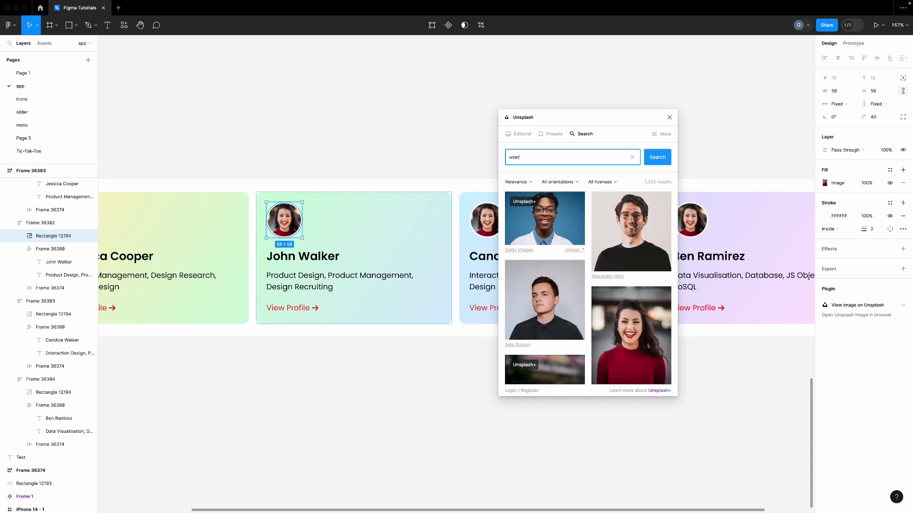
Shift the man-in-glasses photo slightly down inside John's avatar circle
scroll(617, 236, down, 4)
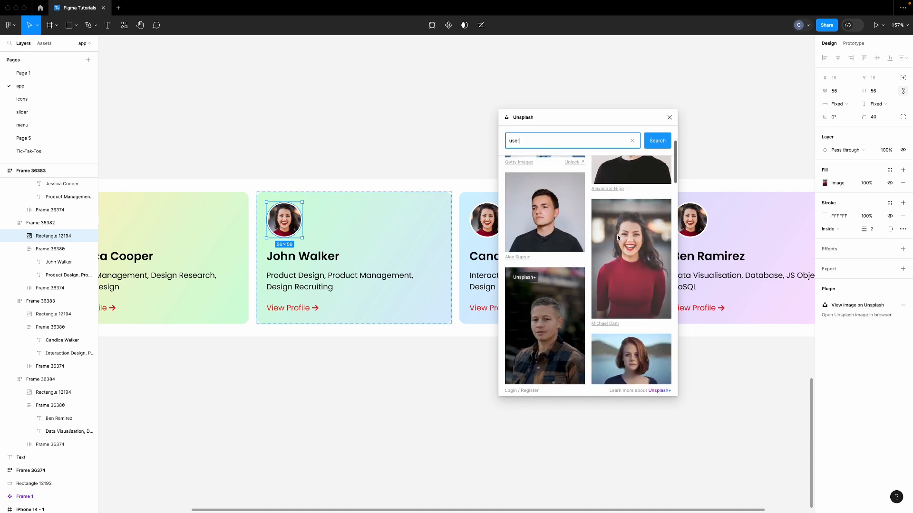
scroll(618, 237, down, 5)
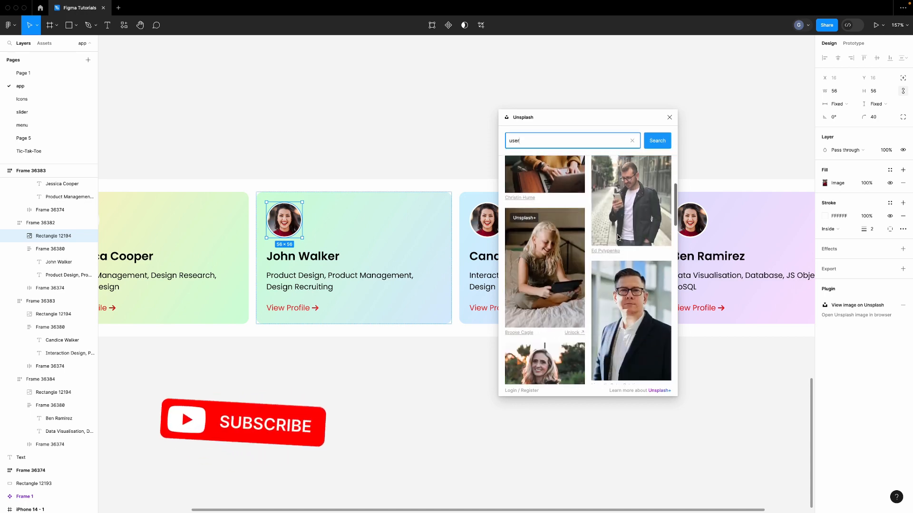
scroll(618, 236, down, 2)
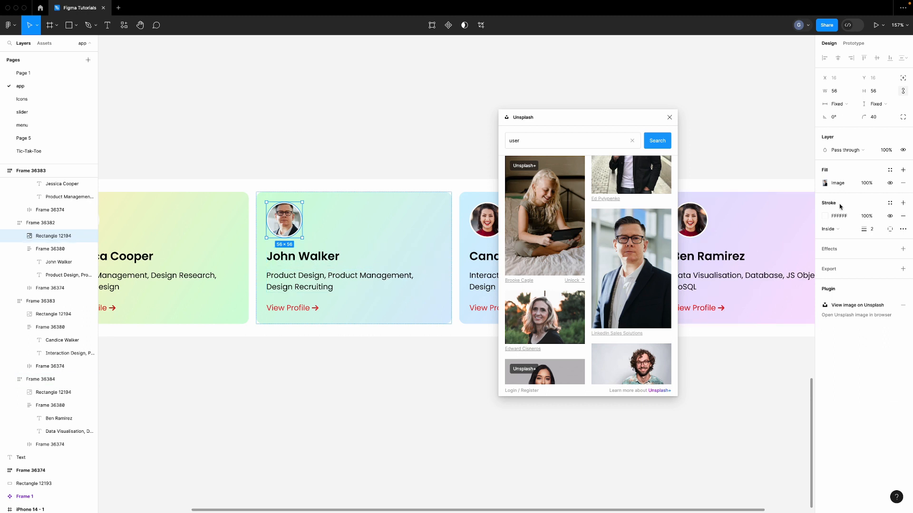
click(826, 183)
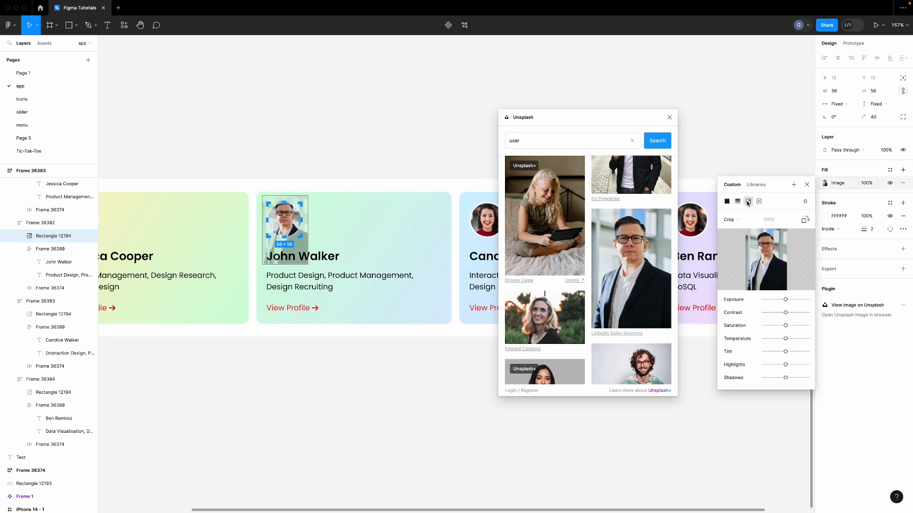
drag(290, 214, 288, 220)
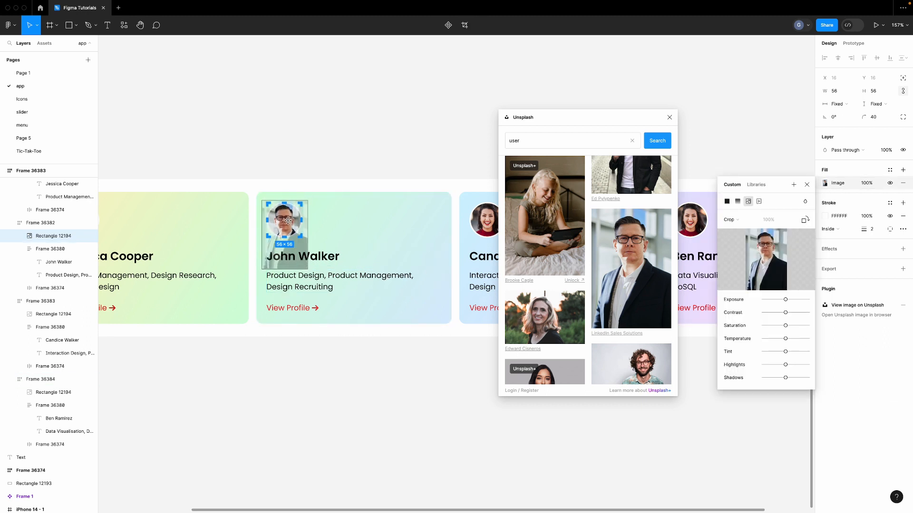
key(Escape)
scroll(360, 217, right, 5)
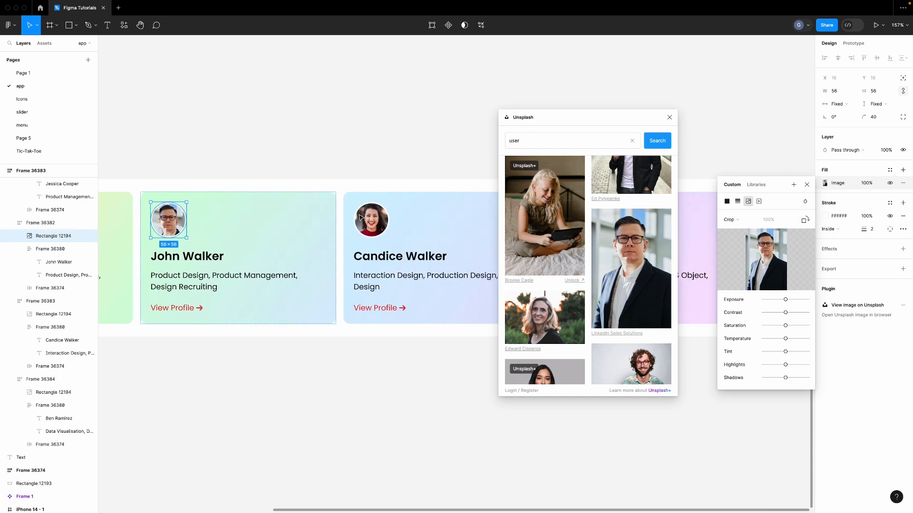
Fill Candice Walker's avatar with an Unsplash portrait of a smiling curly-haired woman
click(330, 226)
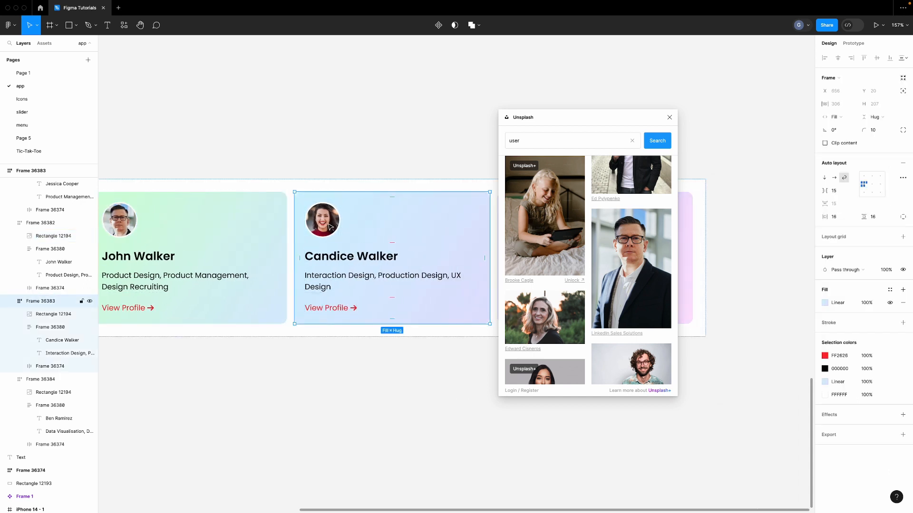
click(330, 226)
scroll(507, 272, down, 3)
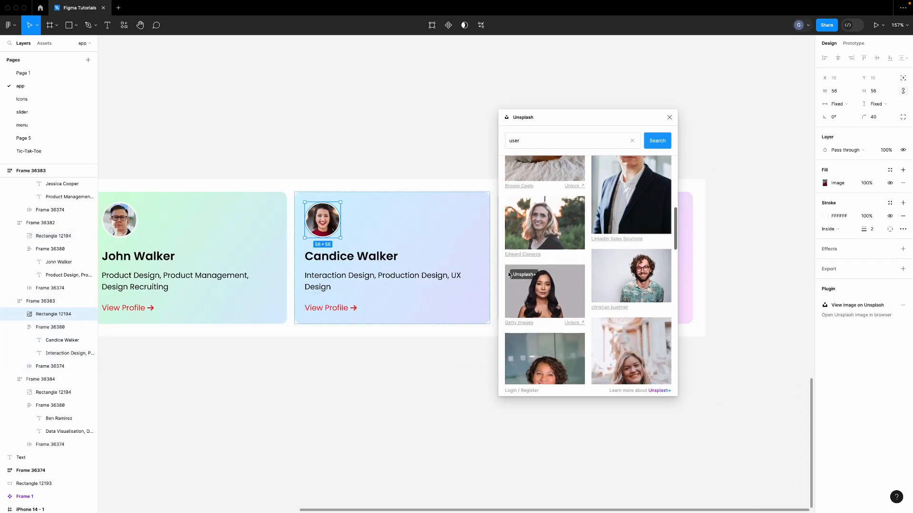
scroll(509, 274, down, 3)
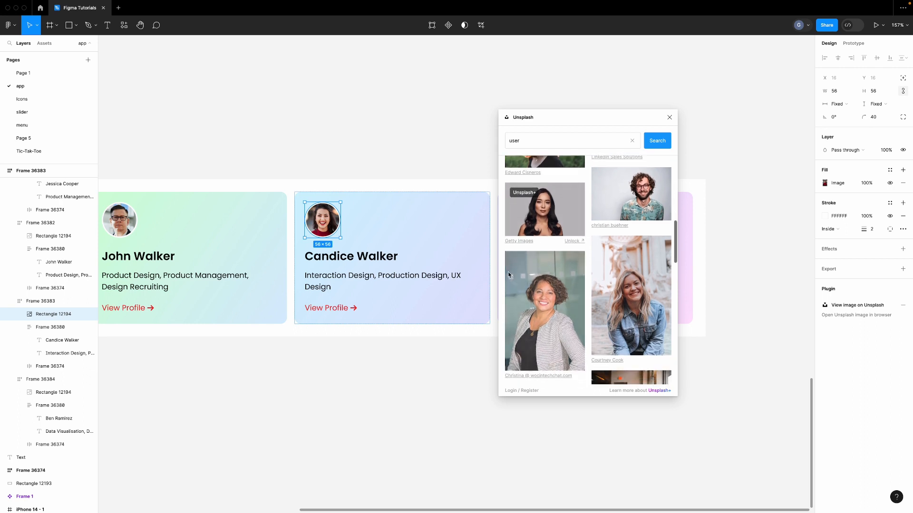
click(547, 283)
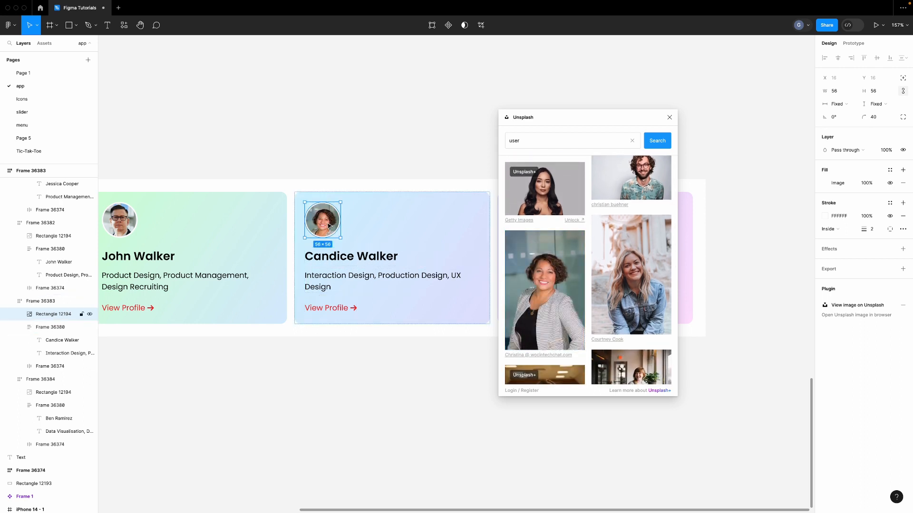
Crop Candice's avatar photo, nudging it up-left and enlarging it to fill the circle
click(824, 184)
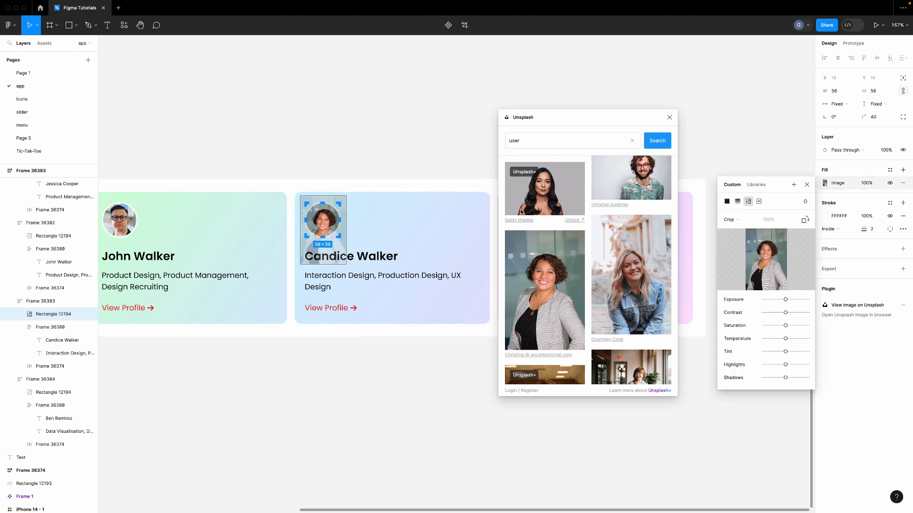
drag(323, 221, 323, 220)
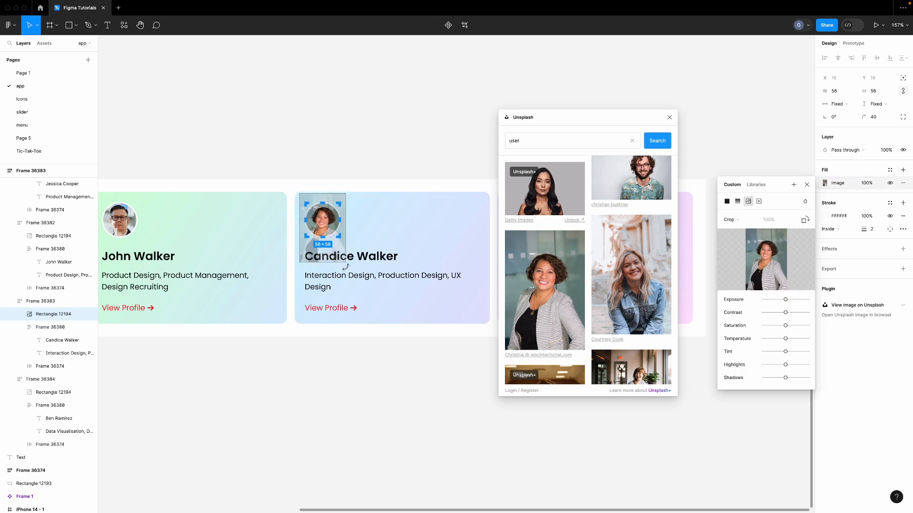
drag(344, 260, 347, 268)
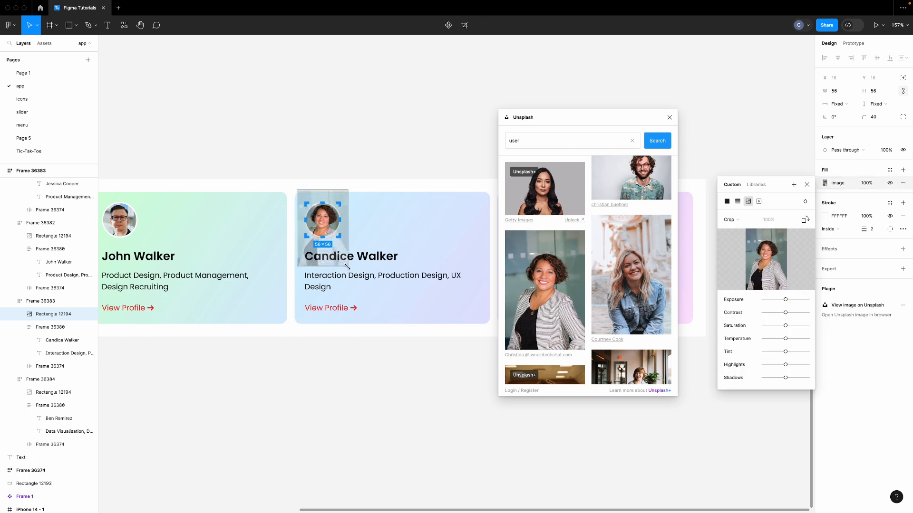
key(Escape)
scroll(336, 232, right, 8)
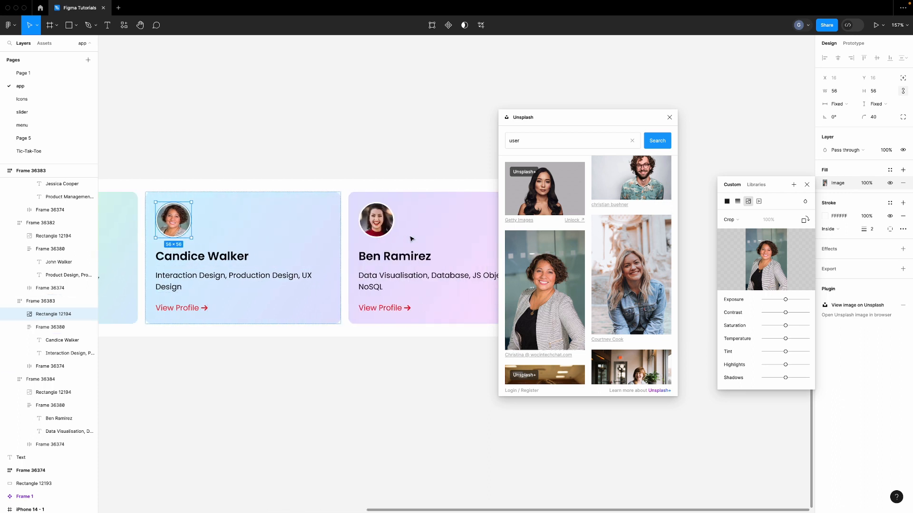
click(336, 232)
Fill the fourth card's avatar with an Unsplash portrait
click(336, 232)
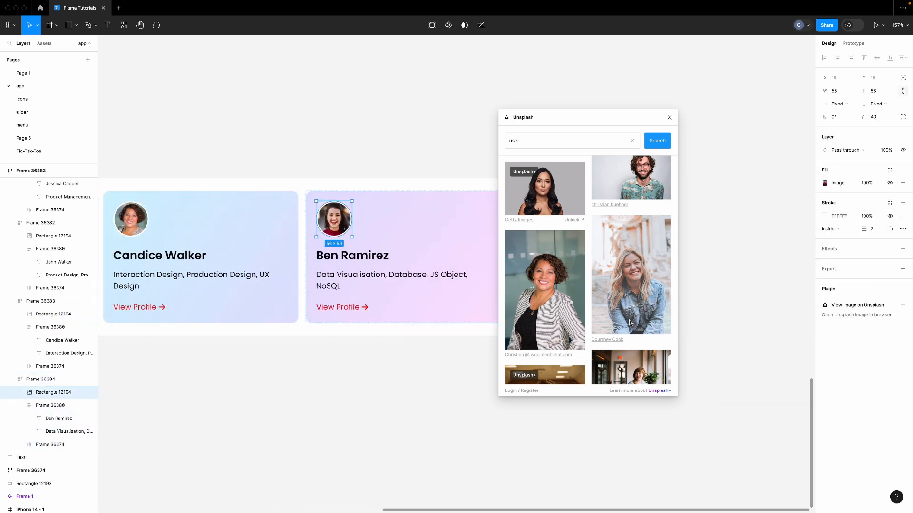
scroll(622, 323, down, 3)
scroll(621, 323, down, 5)
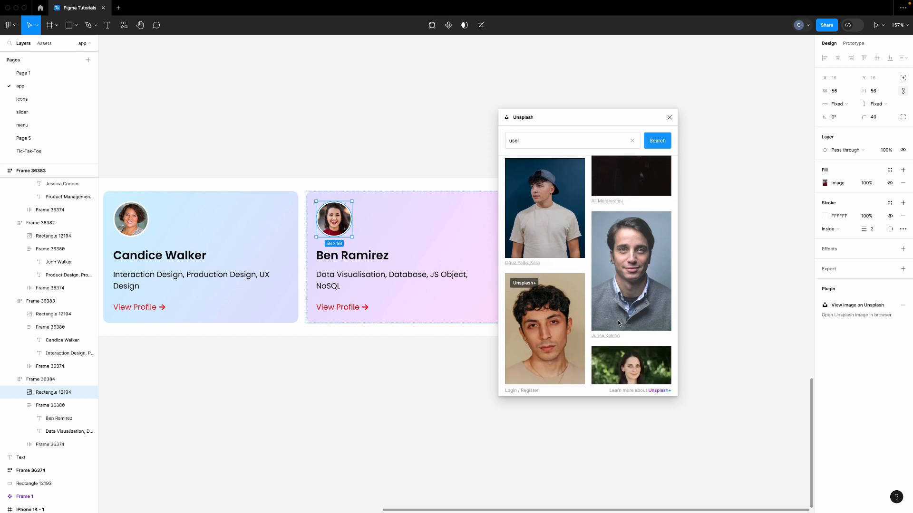
scroll(619, 323, down, 4)
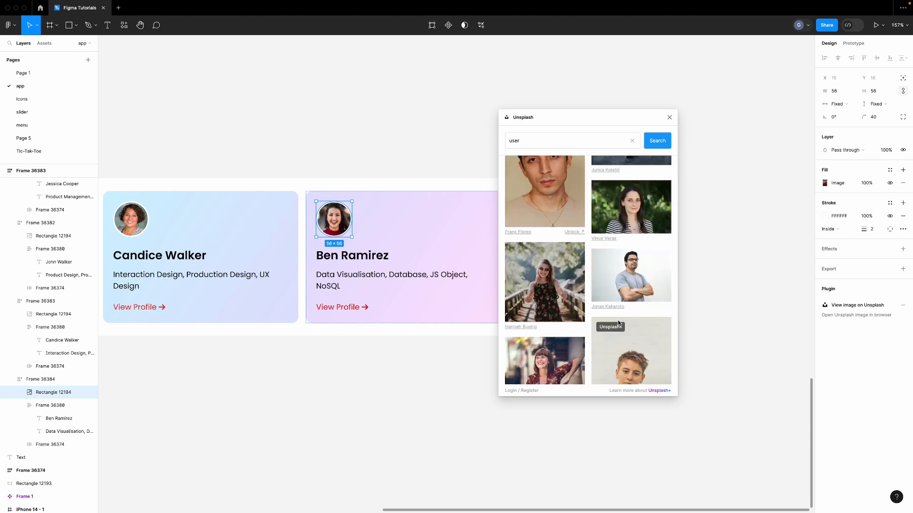
scroll(618, 323, down, 4)
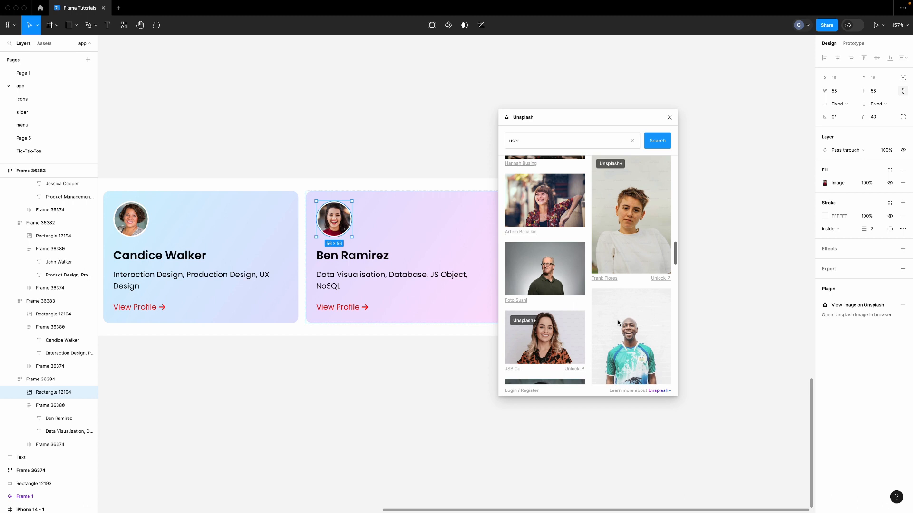
click(548, 266)
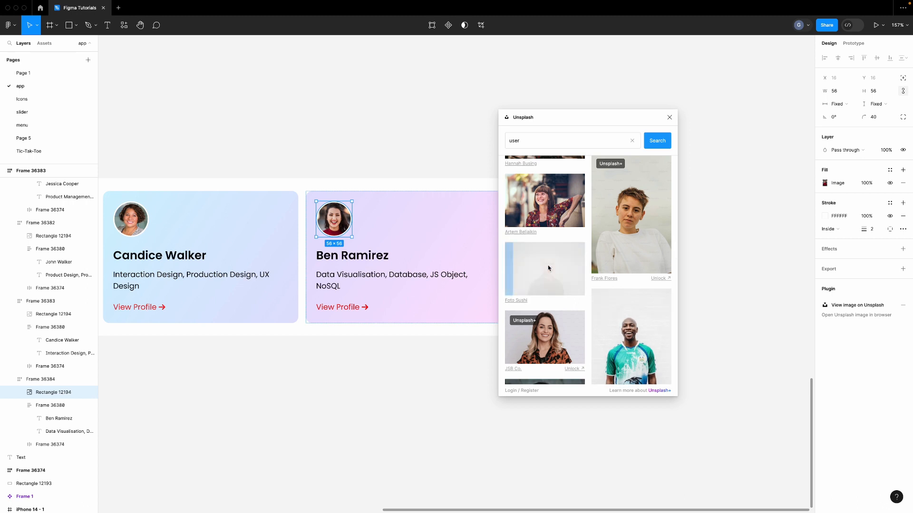
Swap the fourth avatar for the long-haired woman holding a coffee cup
scroll(573, 305, down, 4)
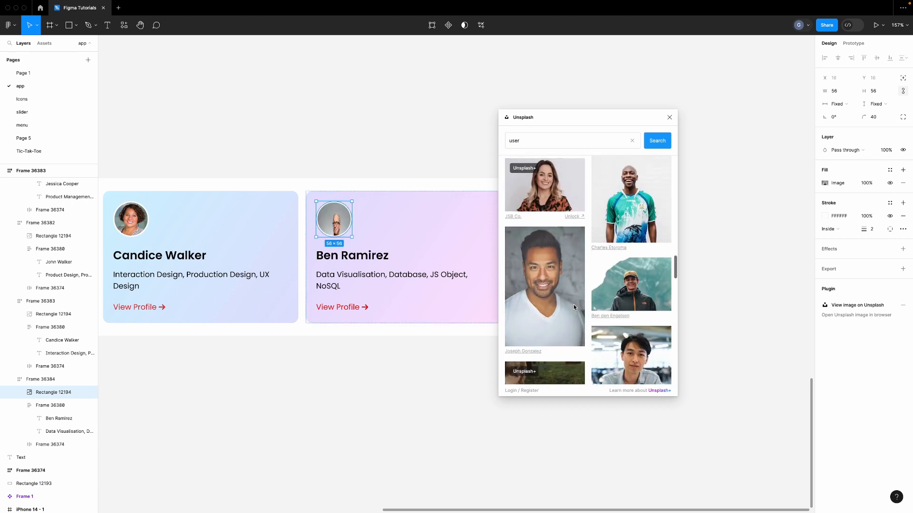
scroll(574, 307, down, 4)
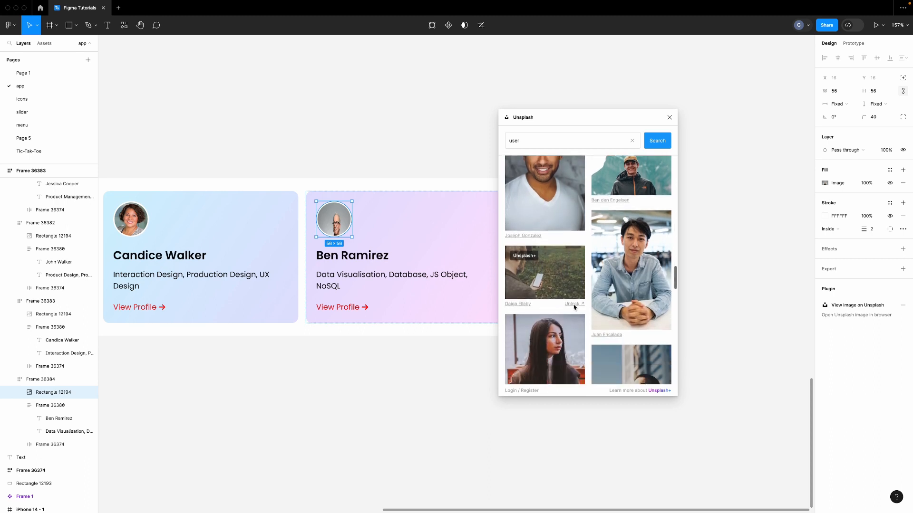
scroll(574, 307, down, 2)
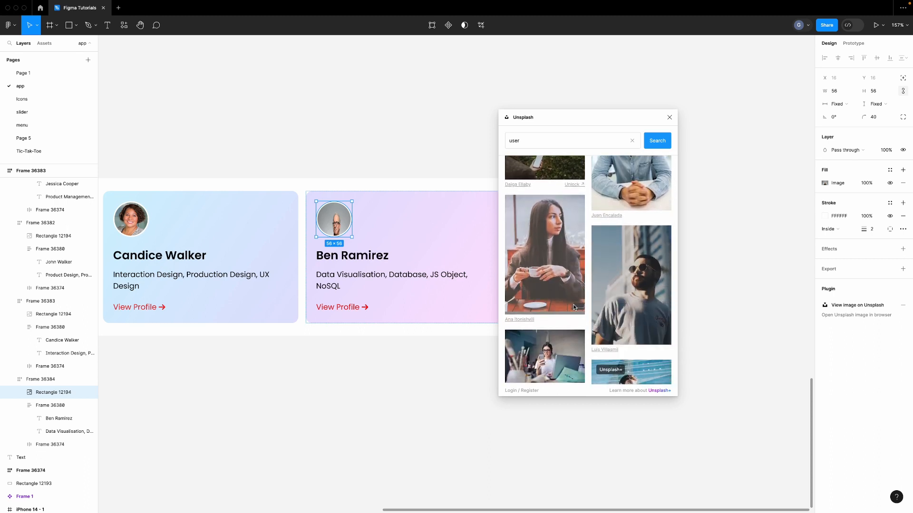
scroll(573, 307, down, 2)
scroll(572, 303, up, 2)
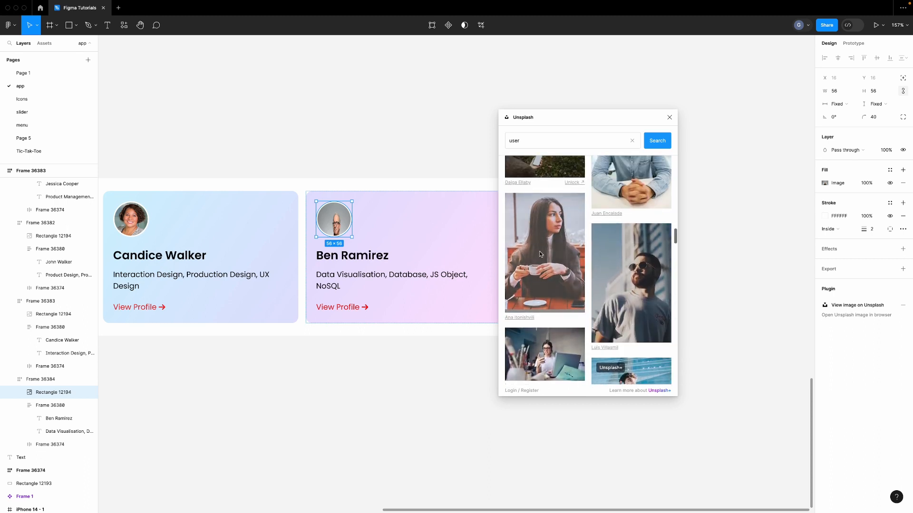
click(547, 227)
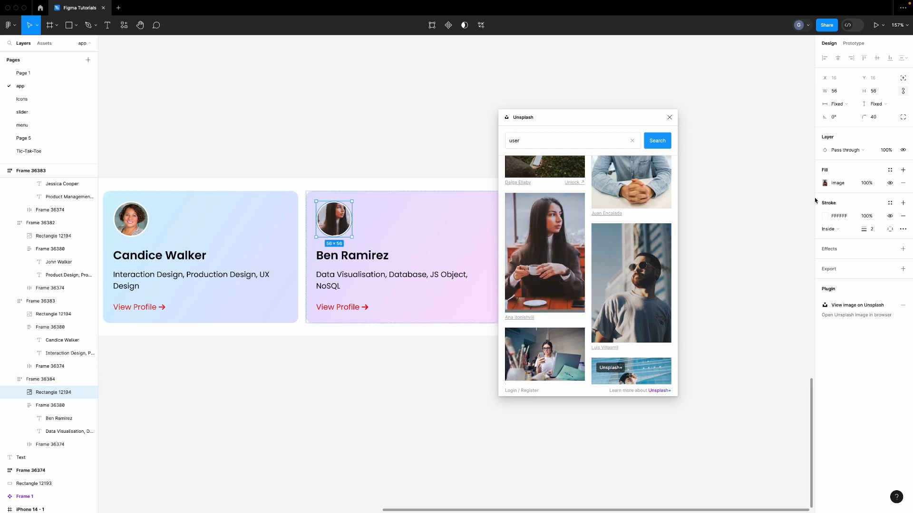
Move the photo down and enlarge it within the fourth avatar circle
click(829, 185)
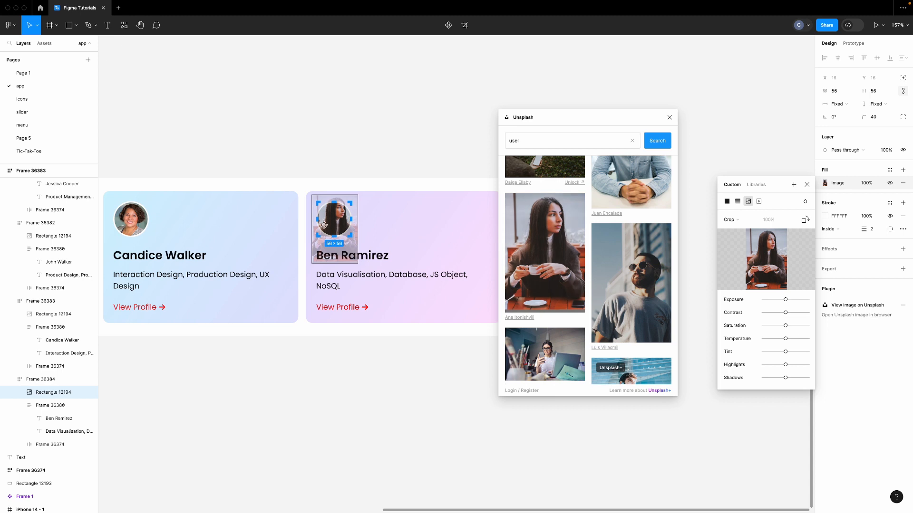
drag(323, 225, 320, 231)
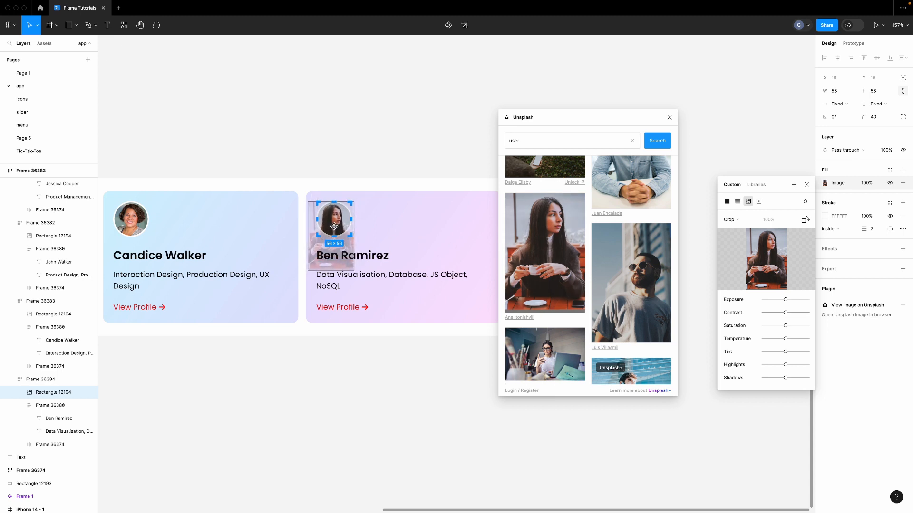
mouse_move(353, 269)
mouse_down()
mouse_move(362, 281)
mouse_move(350, 272)
mouse_up()
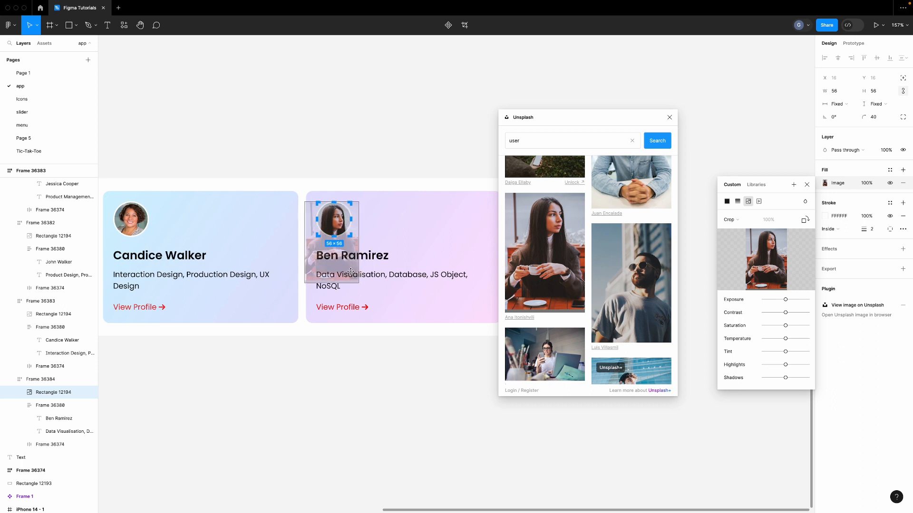
Close the Unsplash panel and resize card container Frame 36383 to 347 wide
click(380, 159)
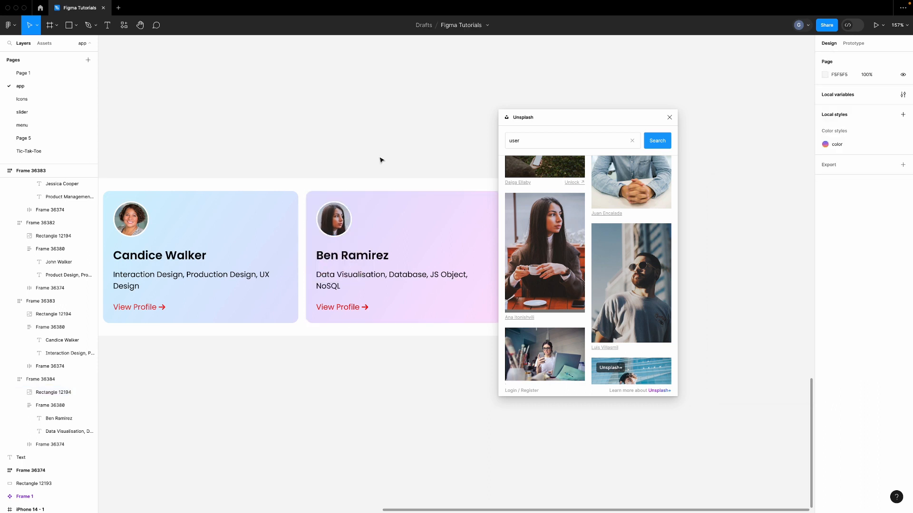
click(669, 117)
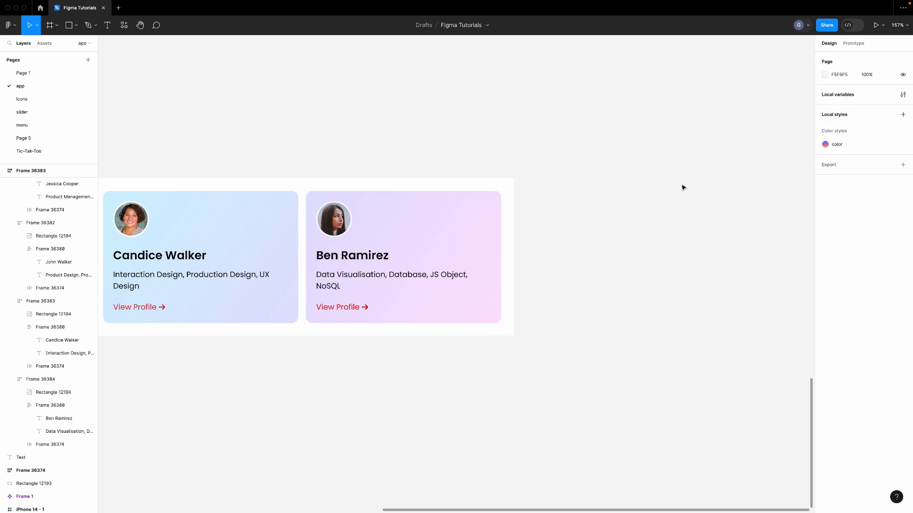
scroll(683, 188, down, 5)
scroll(683, 187, left, 2)
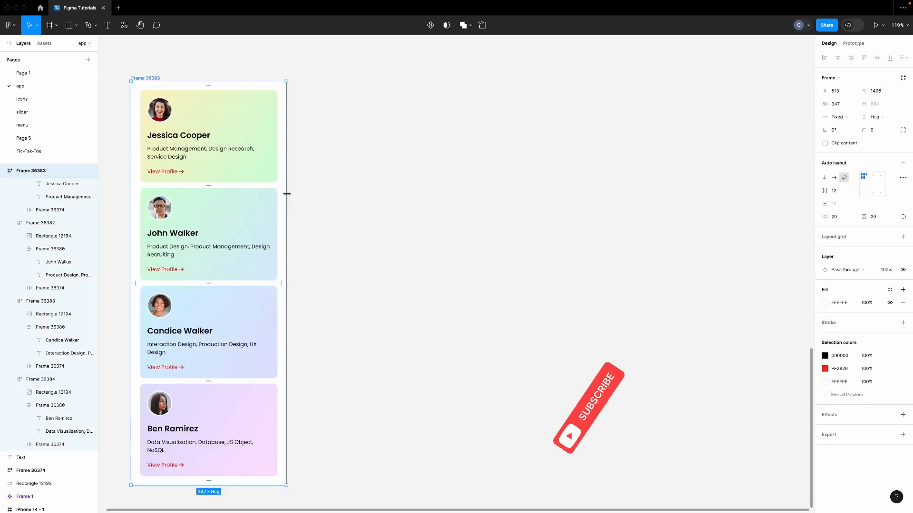
drag(287, 194, 264, 183)
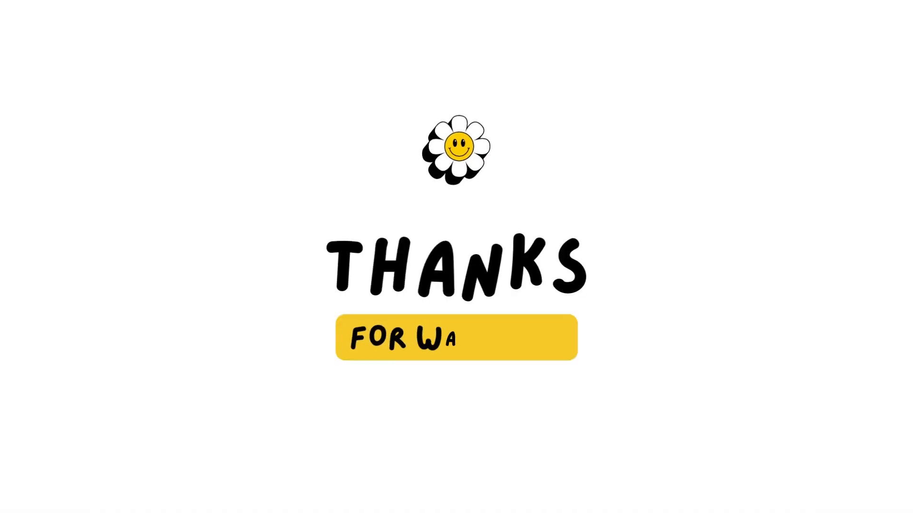